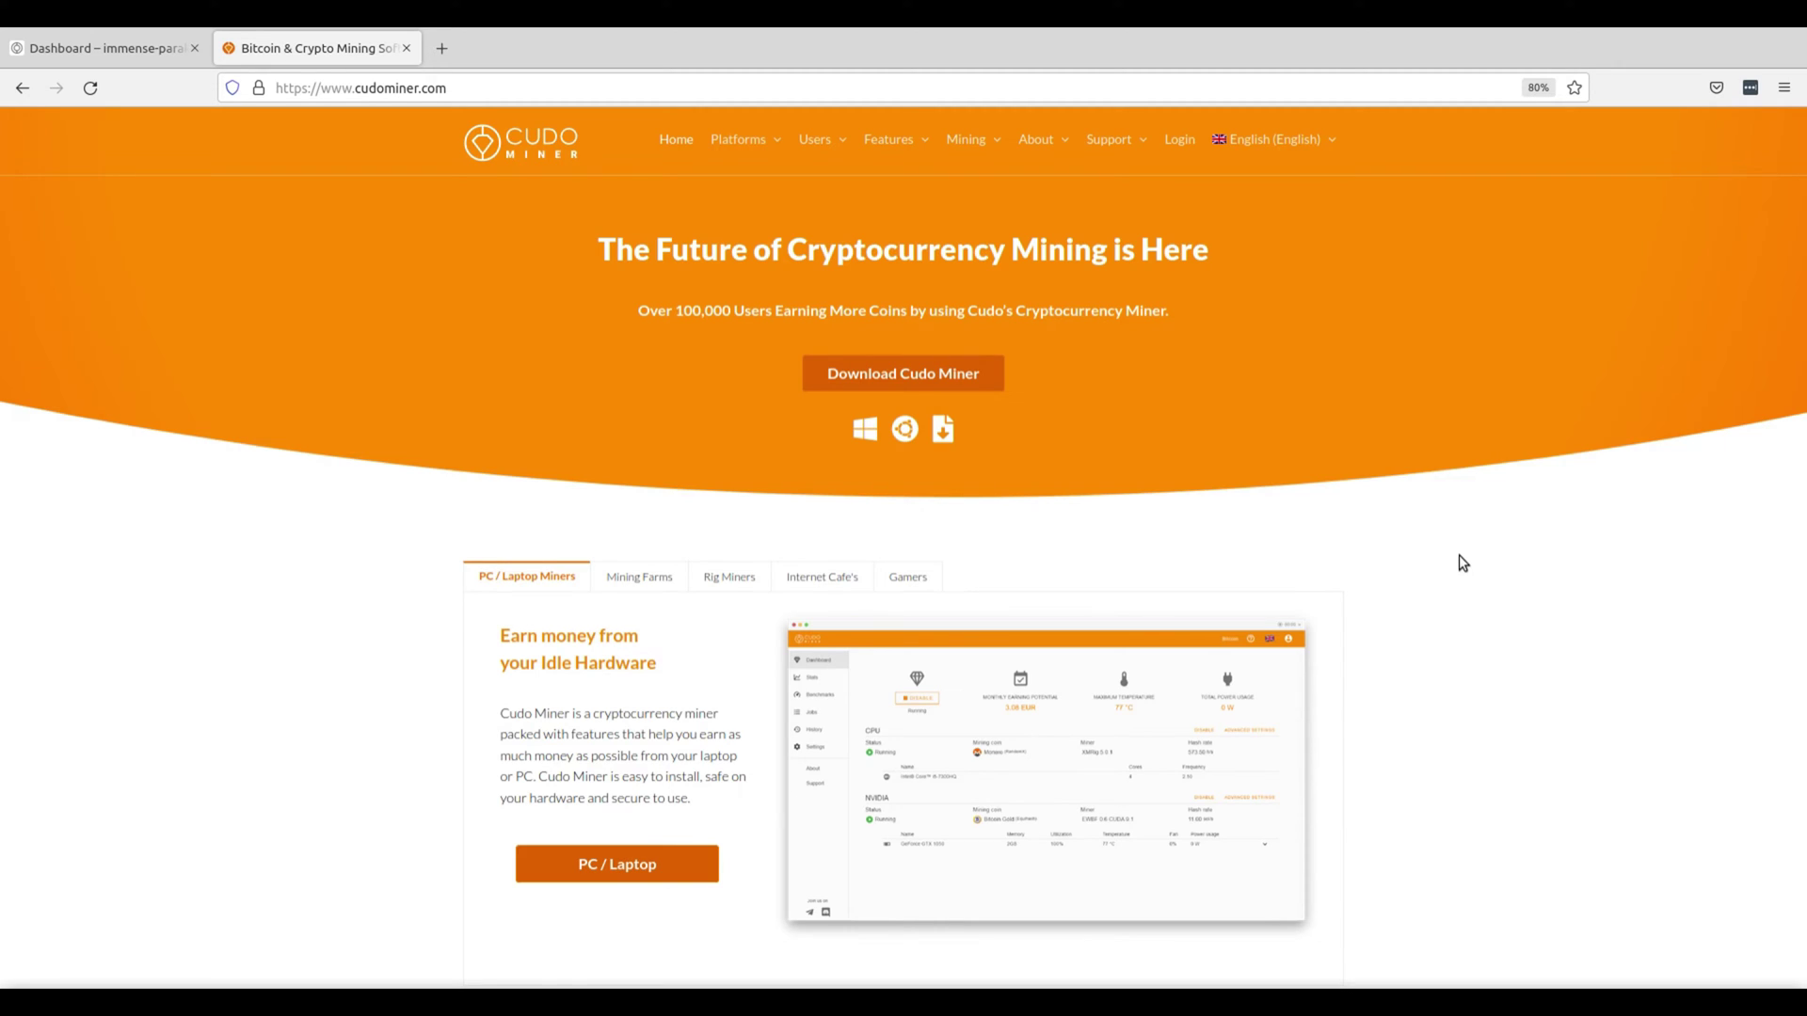
- Sign in to the Cudo Miner console with email and scroll the dashboard showing the 918.99 CUDOS balance
{"action": "key", "text": "alt+Tab"}
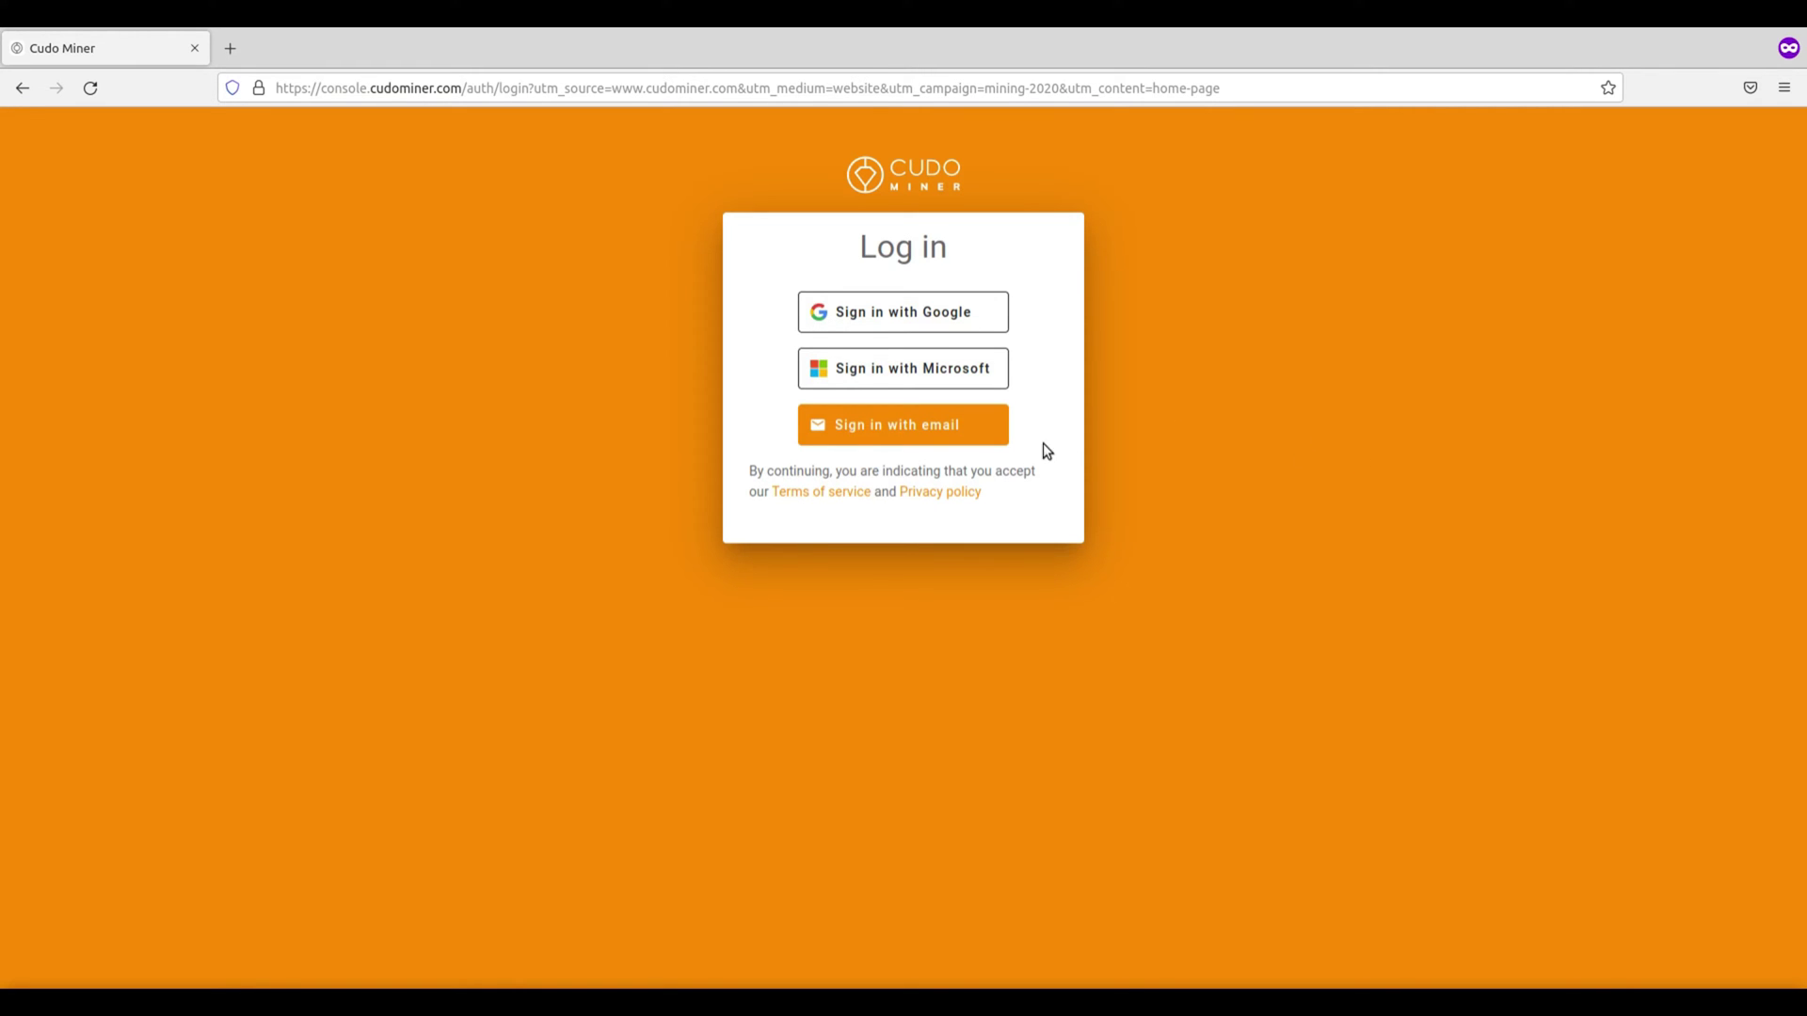
{"action": "left_click", "coordinate": [1000, 428]}
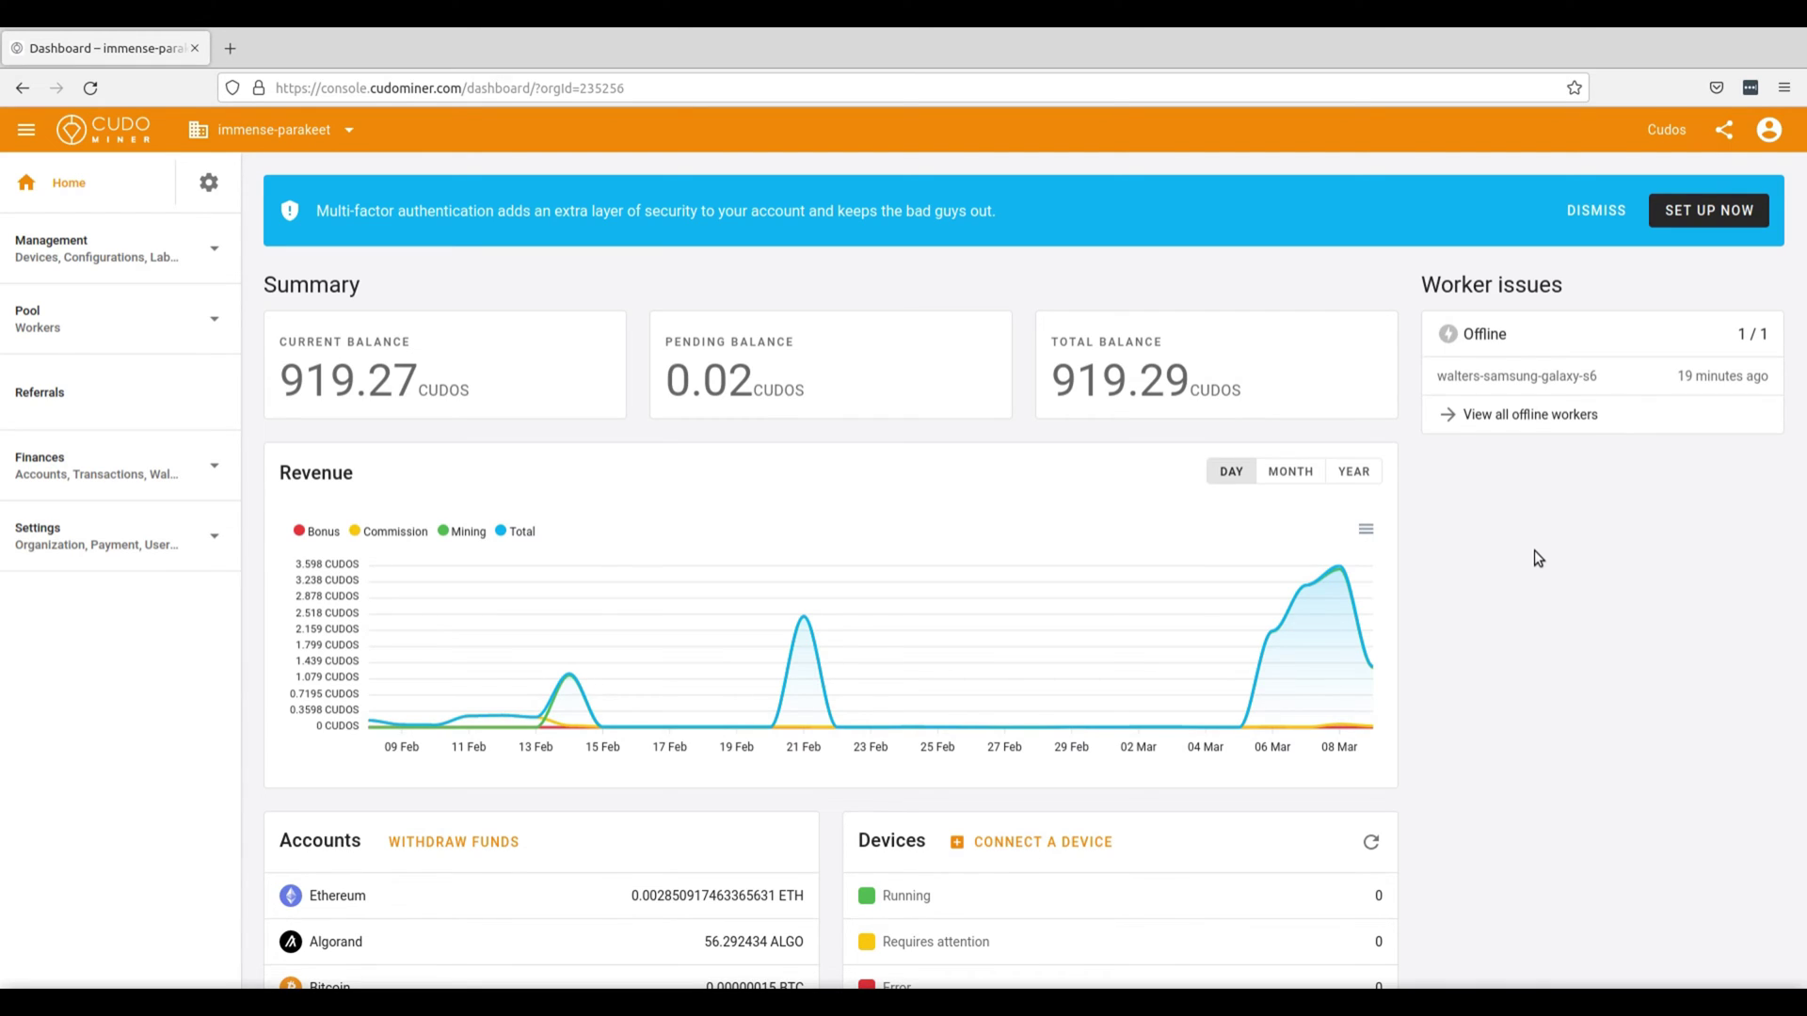
{"action": "scroll", "coordinate": [1538, 560], "scroll_direction": "down", "scroll_amount": 2}
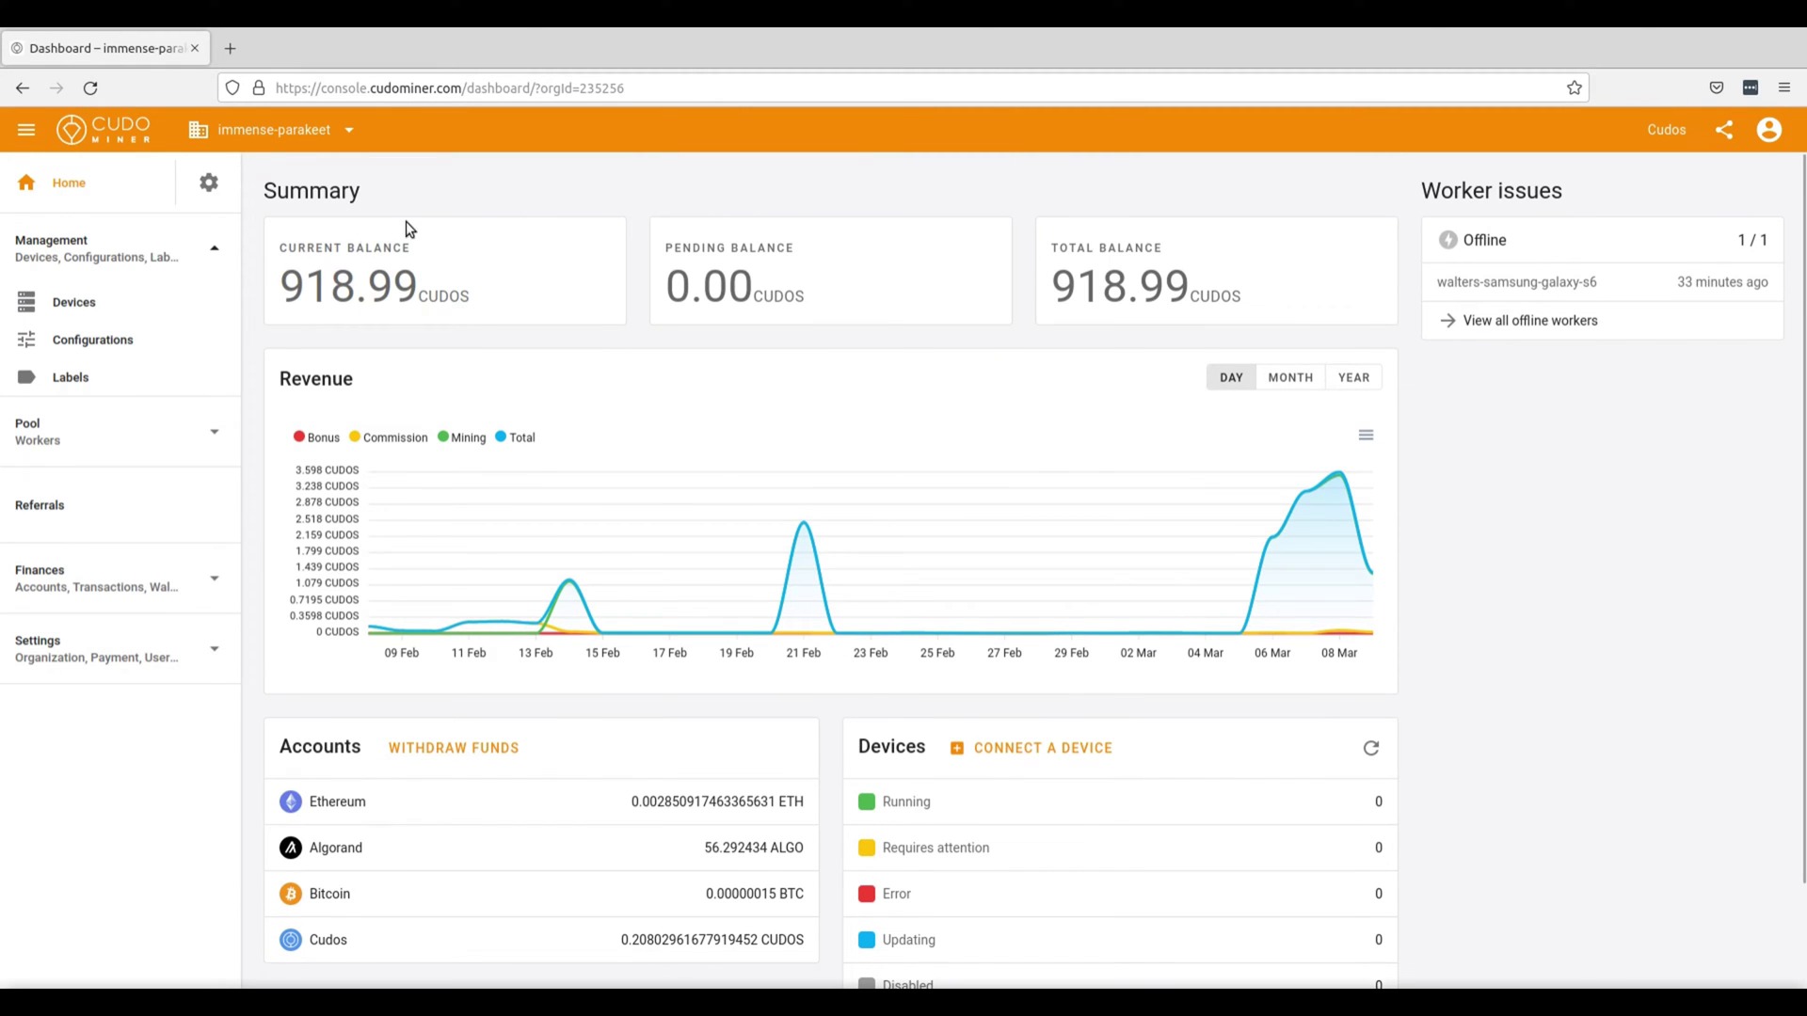
- Start connecting a new device from Devices, choosing Ubuntu as the worker type
{"action": "left_click", "coordinate": [129, 304]}
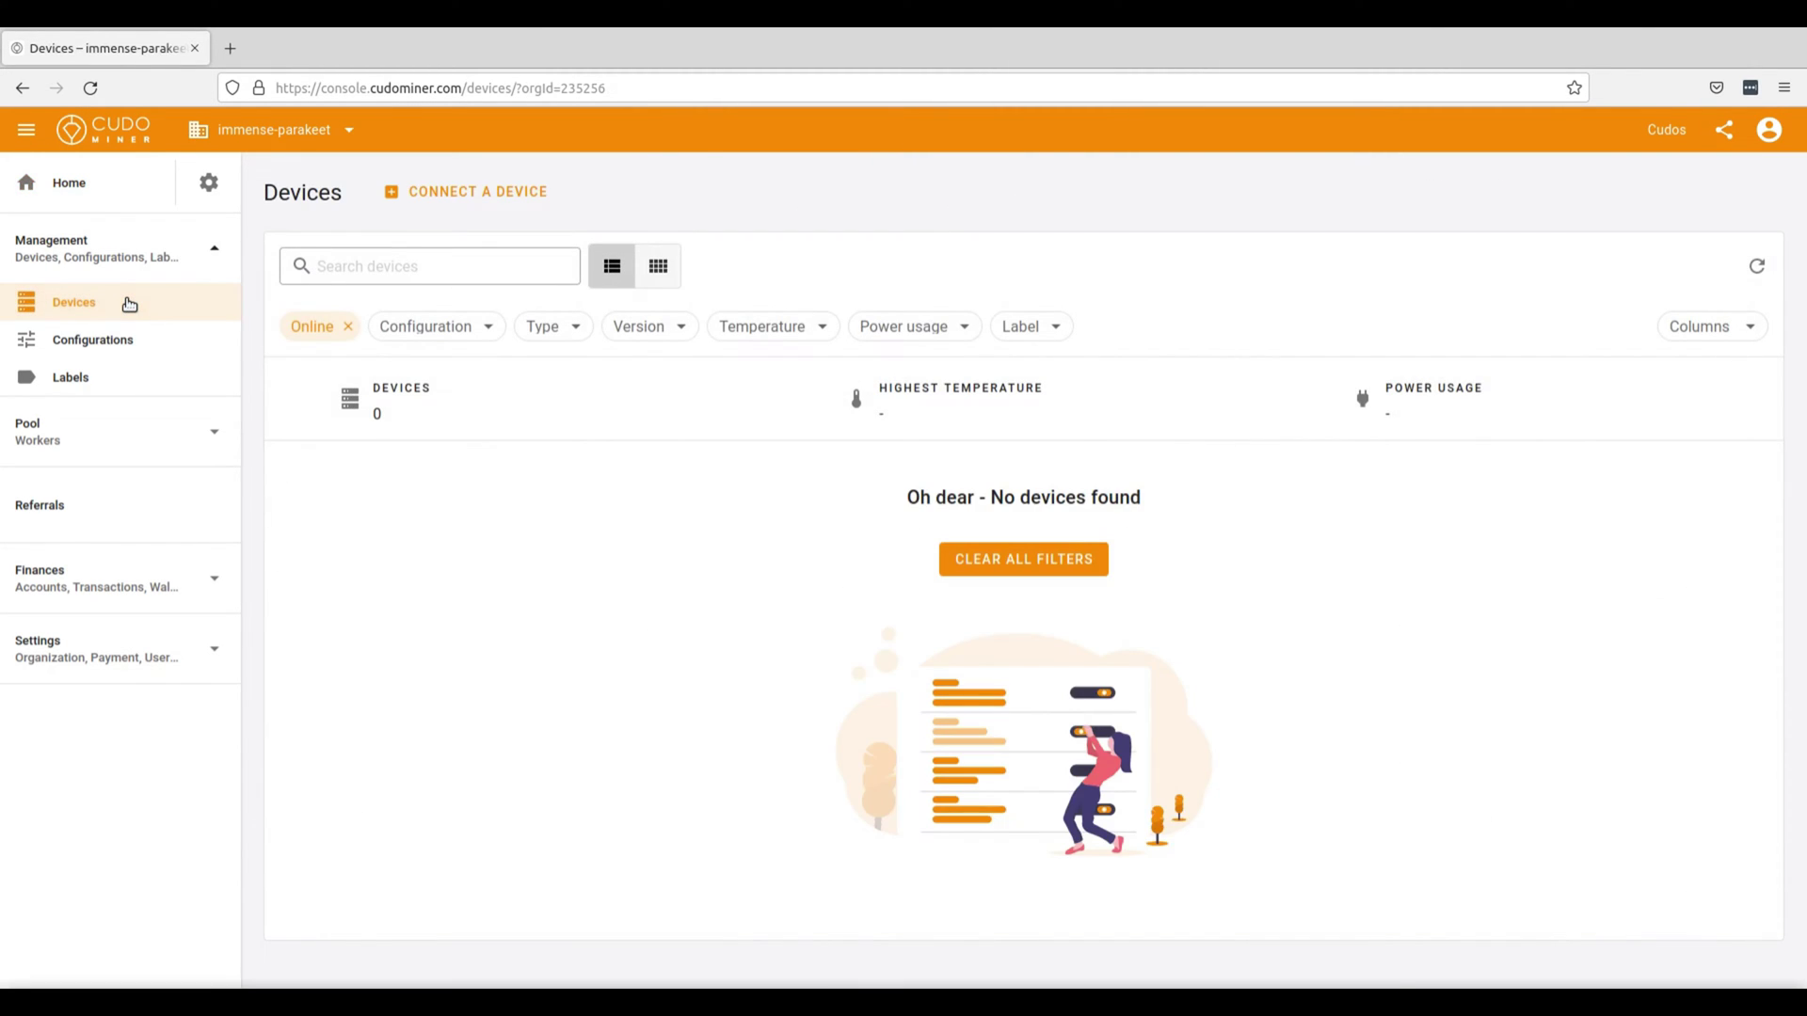
{"action": "left_click", "coordinate": [516, 196]}
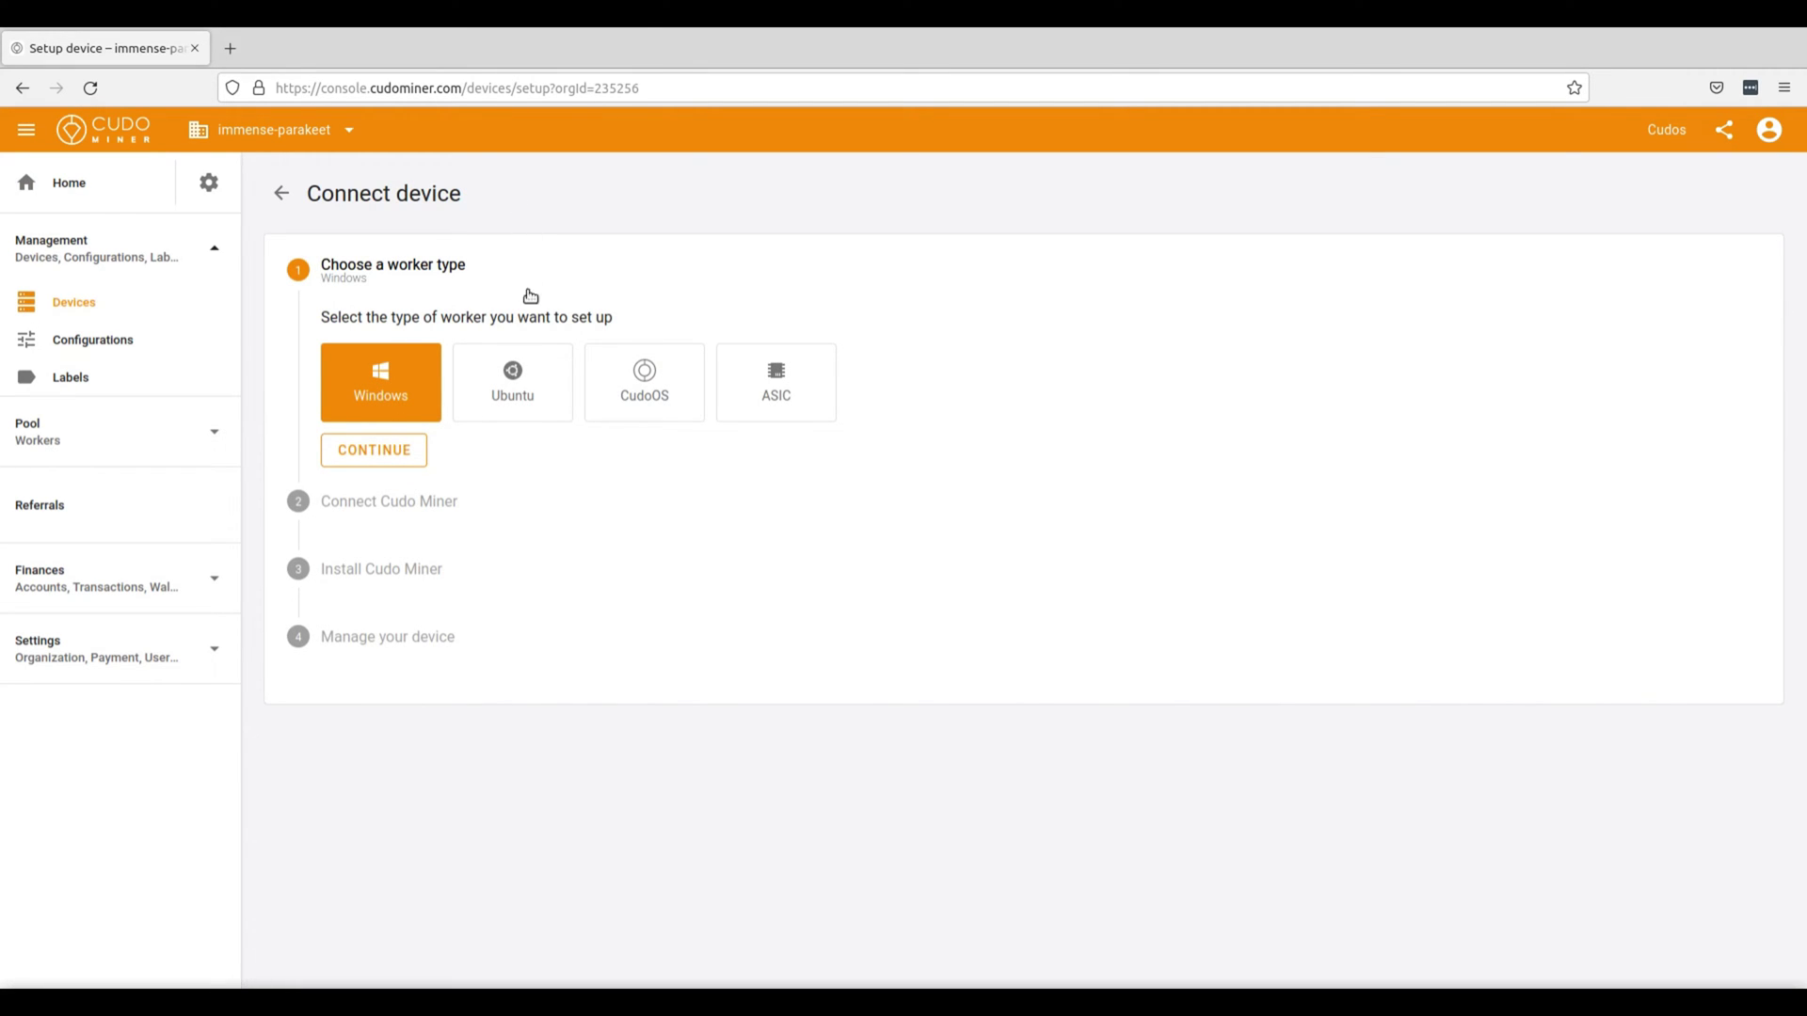
{"action": "left_click", "coordinate": [528, 375]}
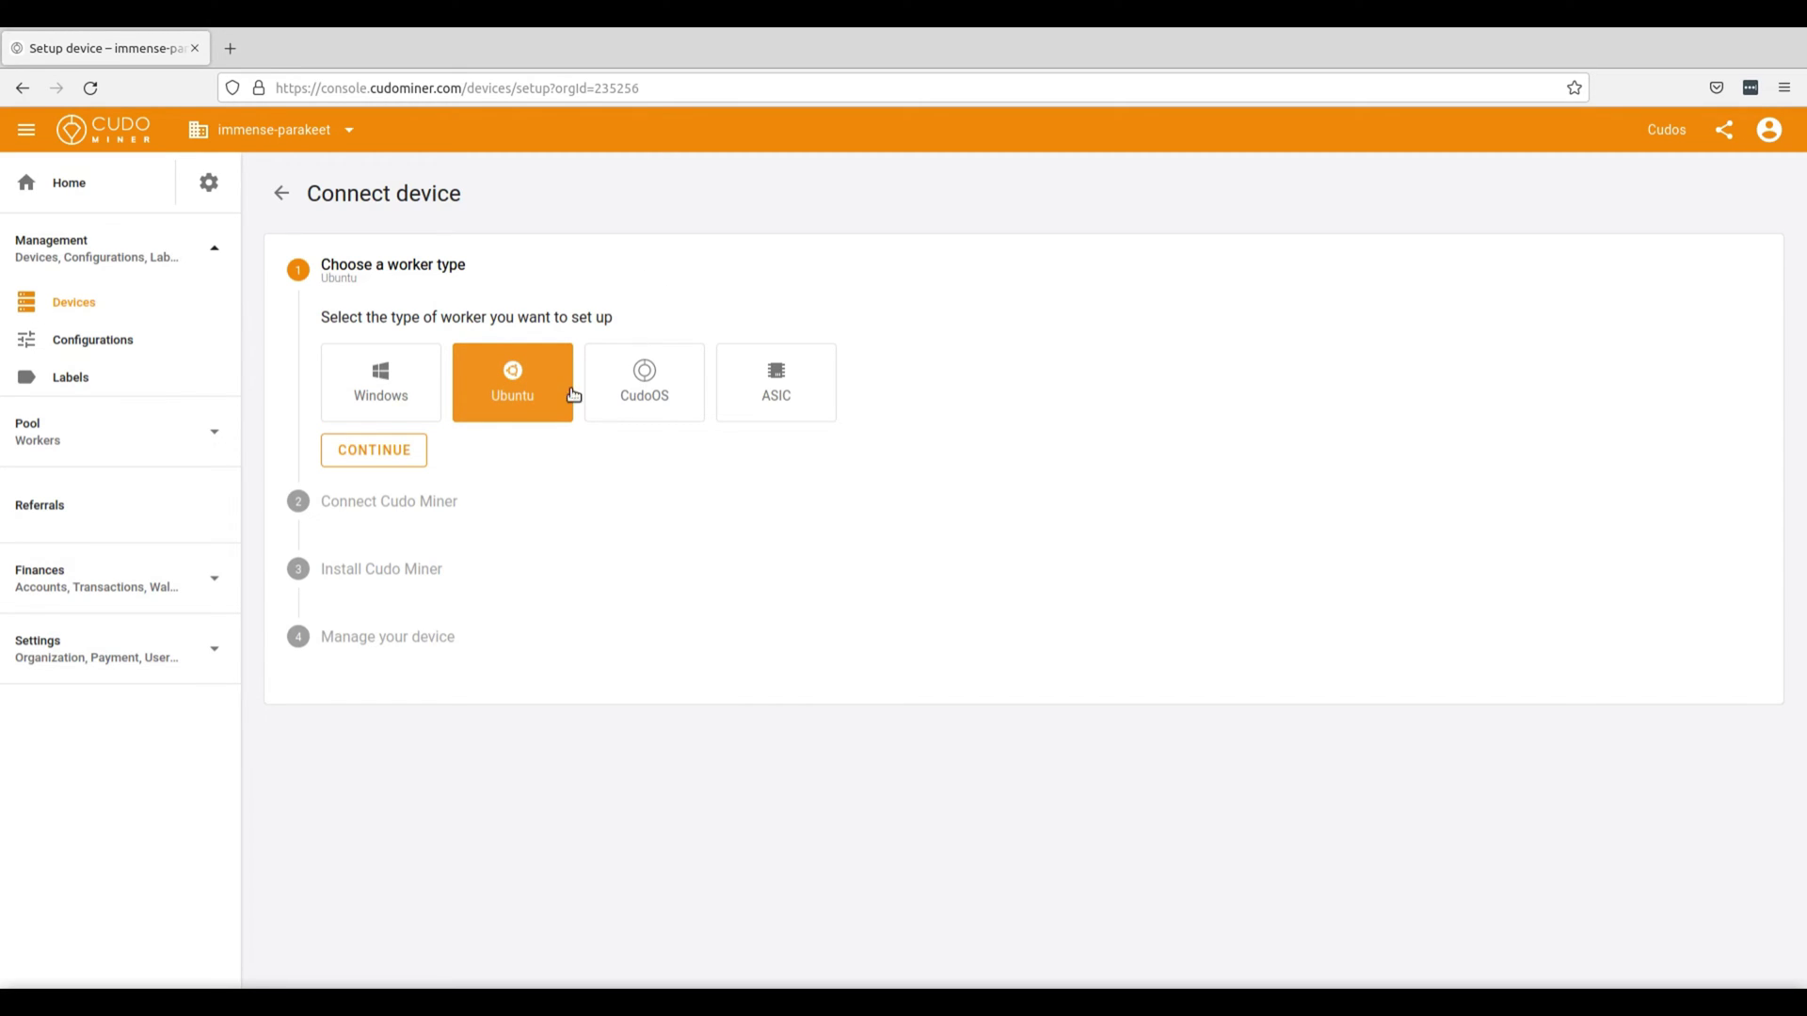
{"action": "left_click", "coordinate": [385, 459]}
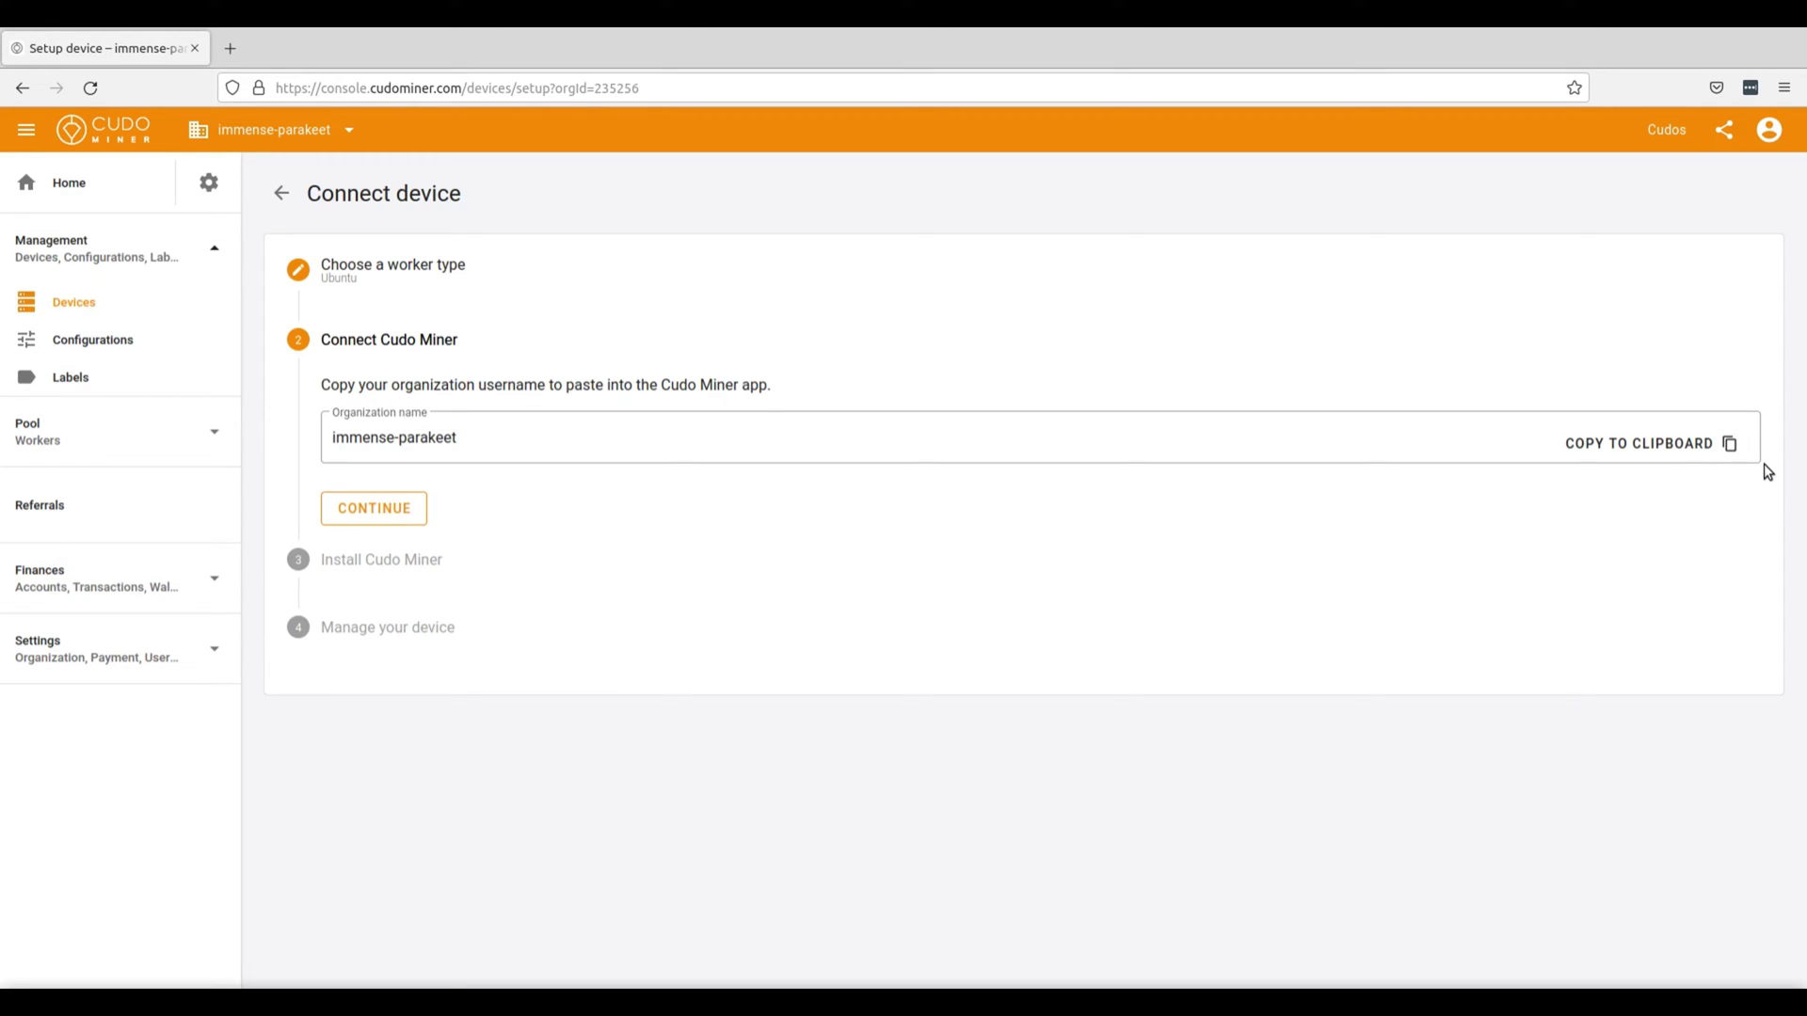
- Copy the organization name and select the Ubuntu installation script command
{"action": "left_click", "coordinate": [1730, 449]}
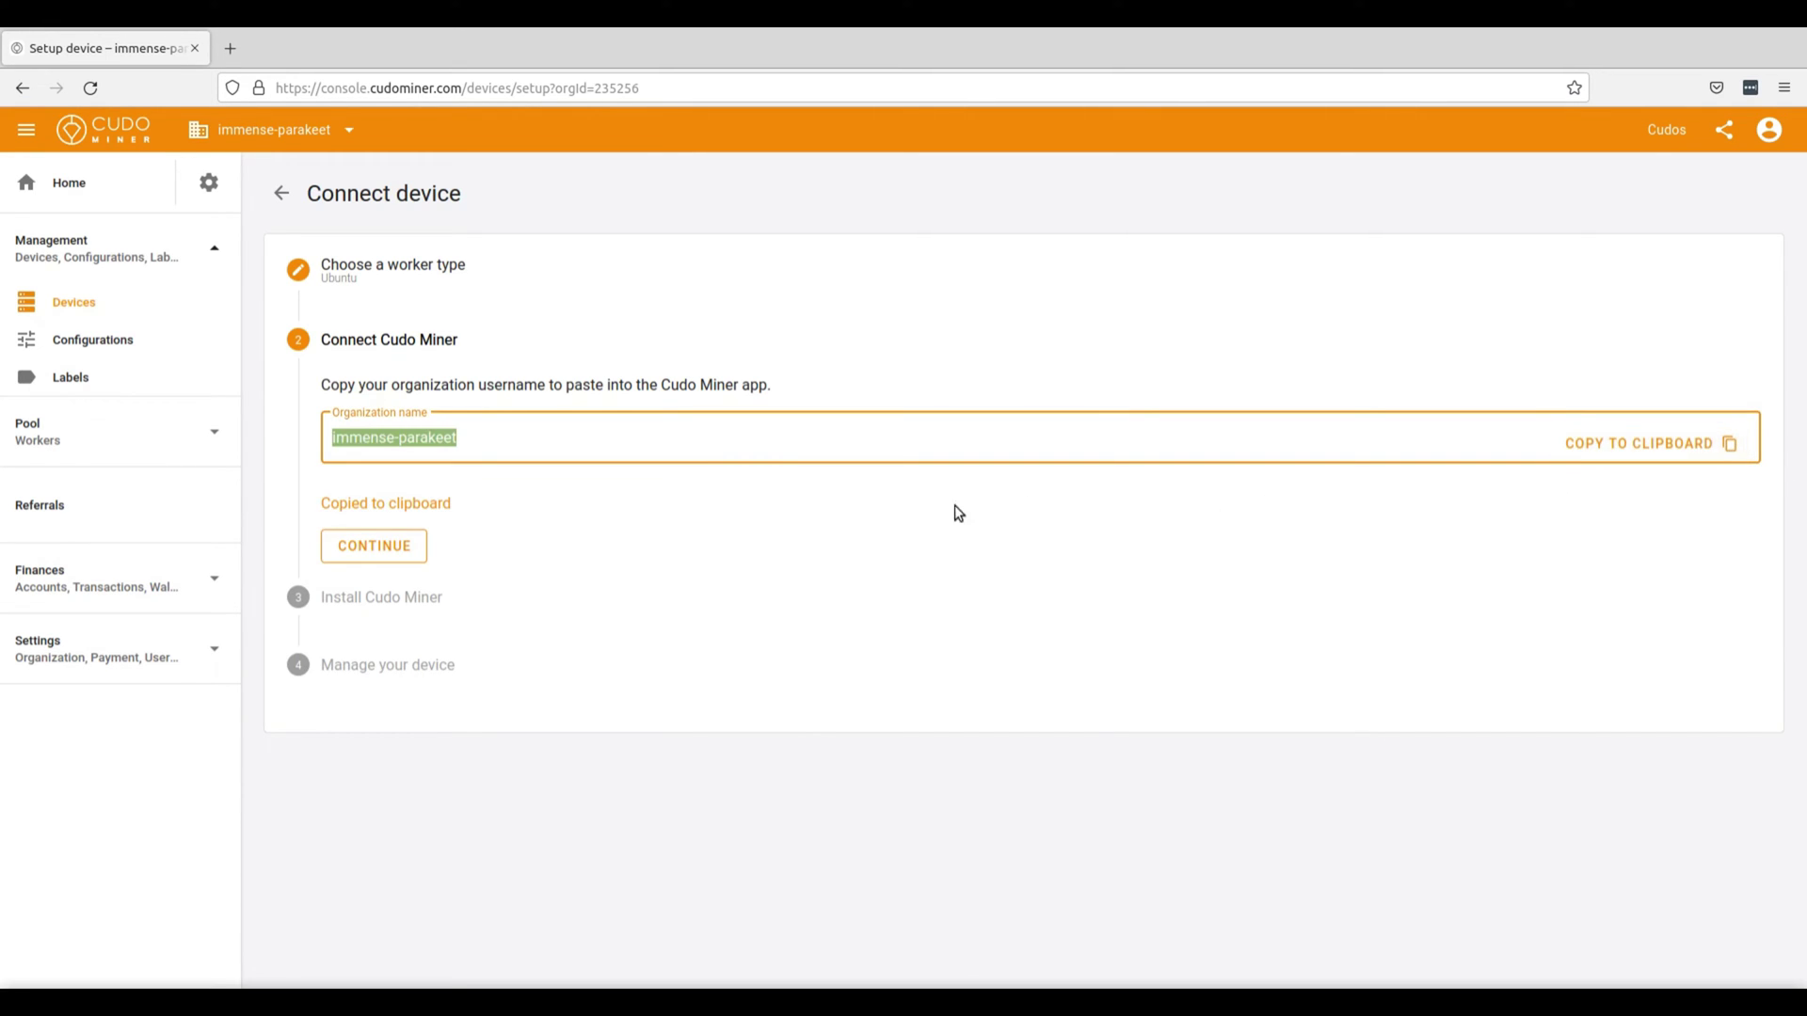
{"action": "left_click", "coordinate": [416, 555]}
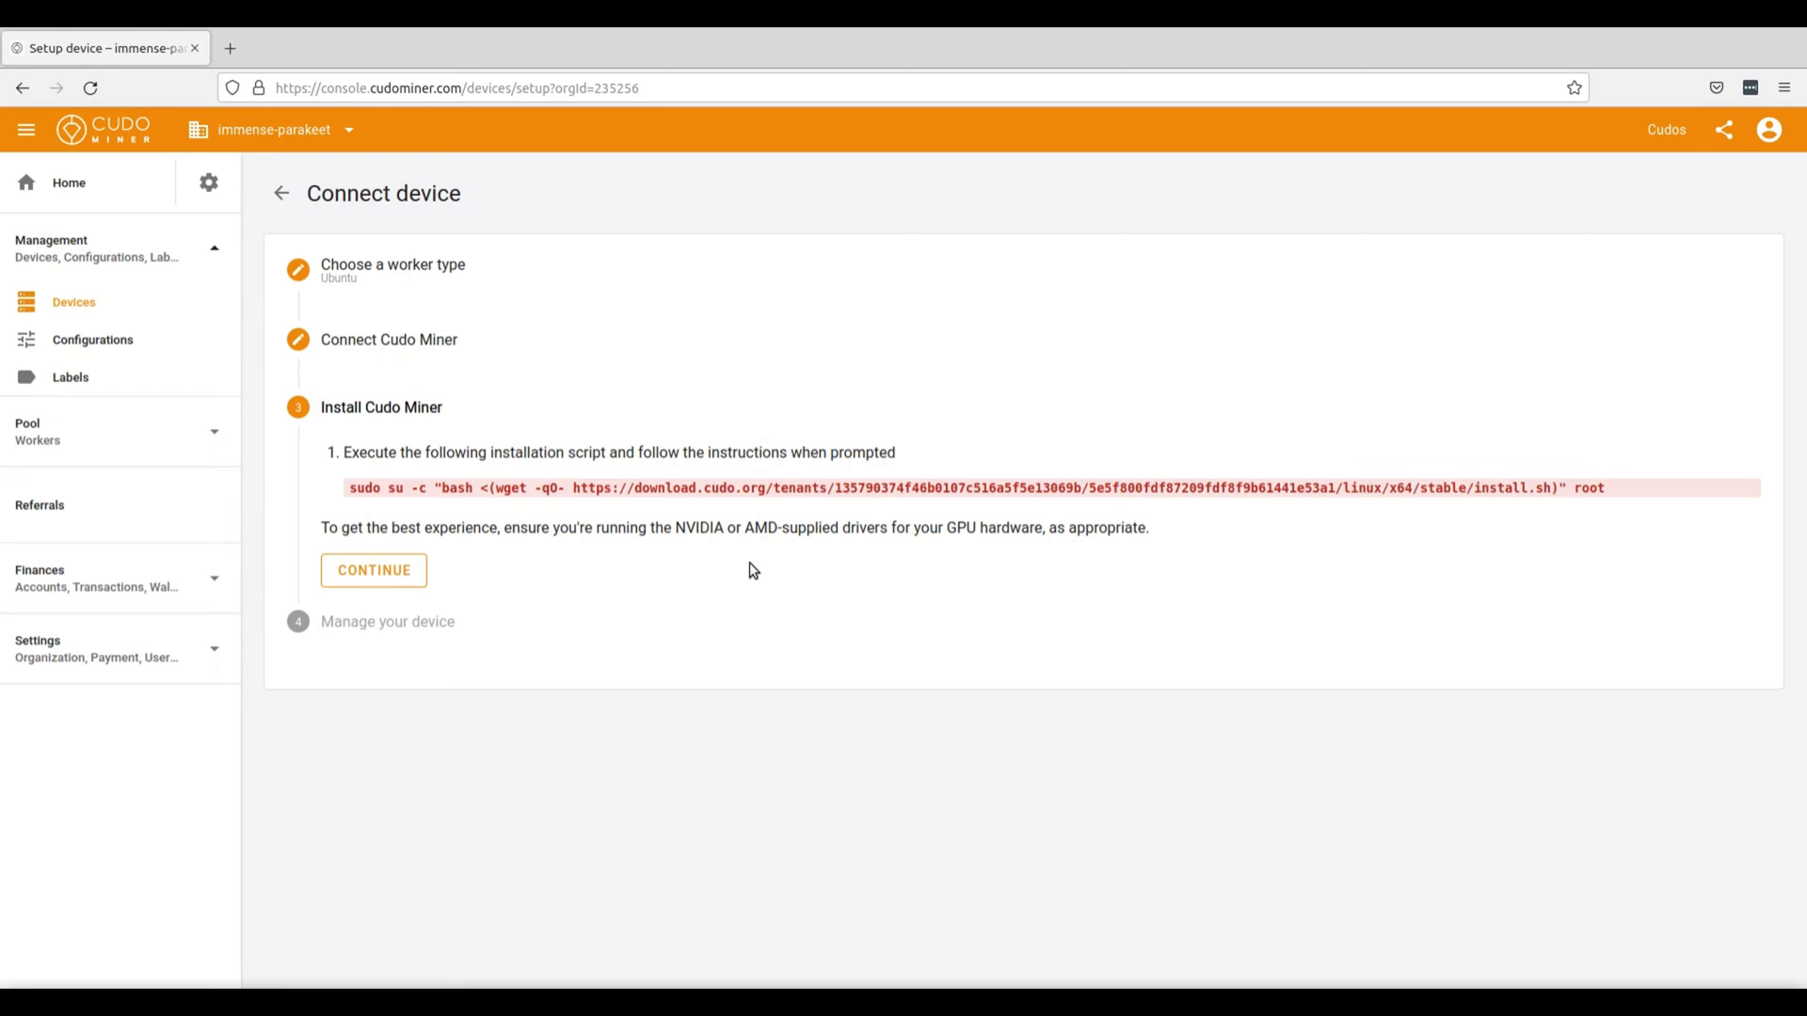
{"action": "left_click_drag", "start_coordinate": [1633, 489], "coordinate": [350, 499]}
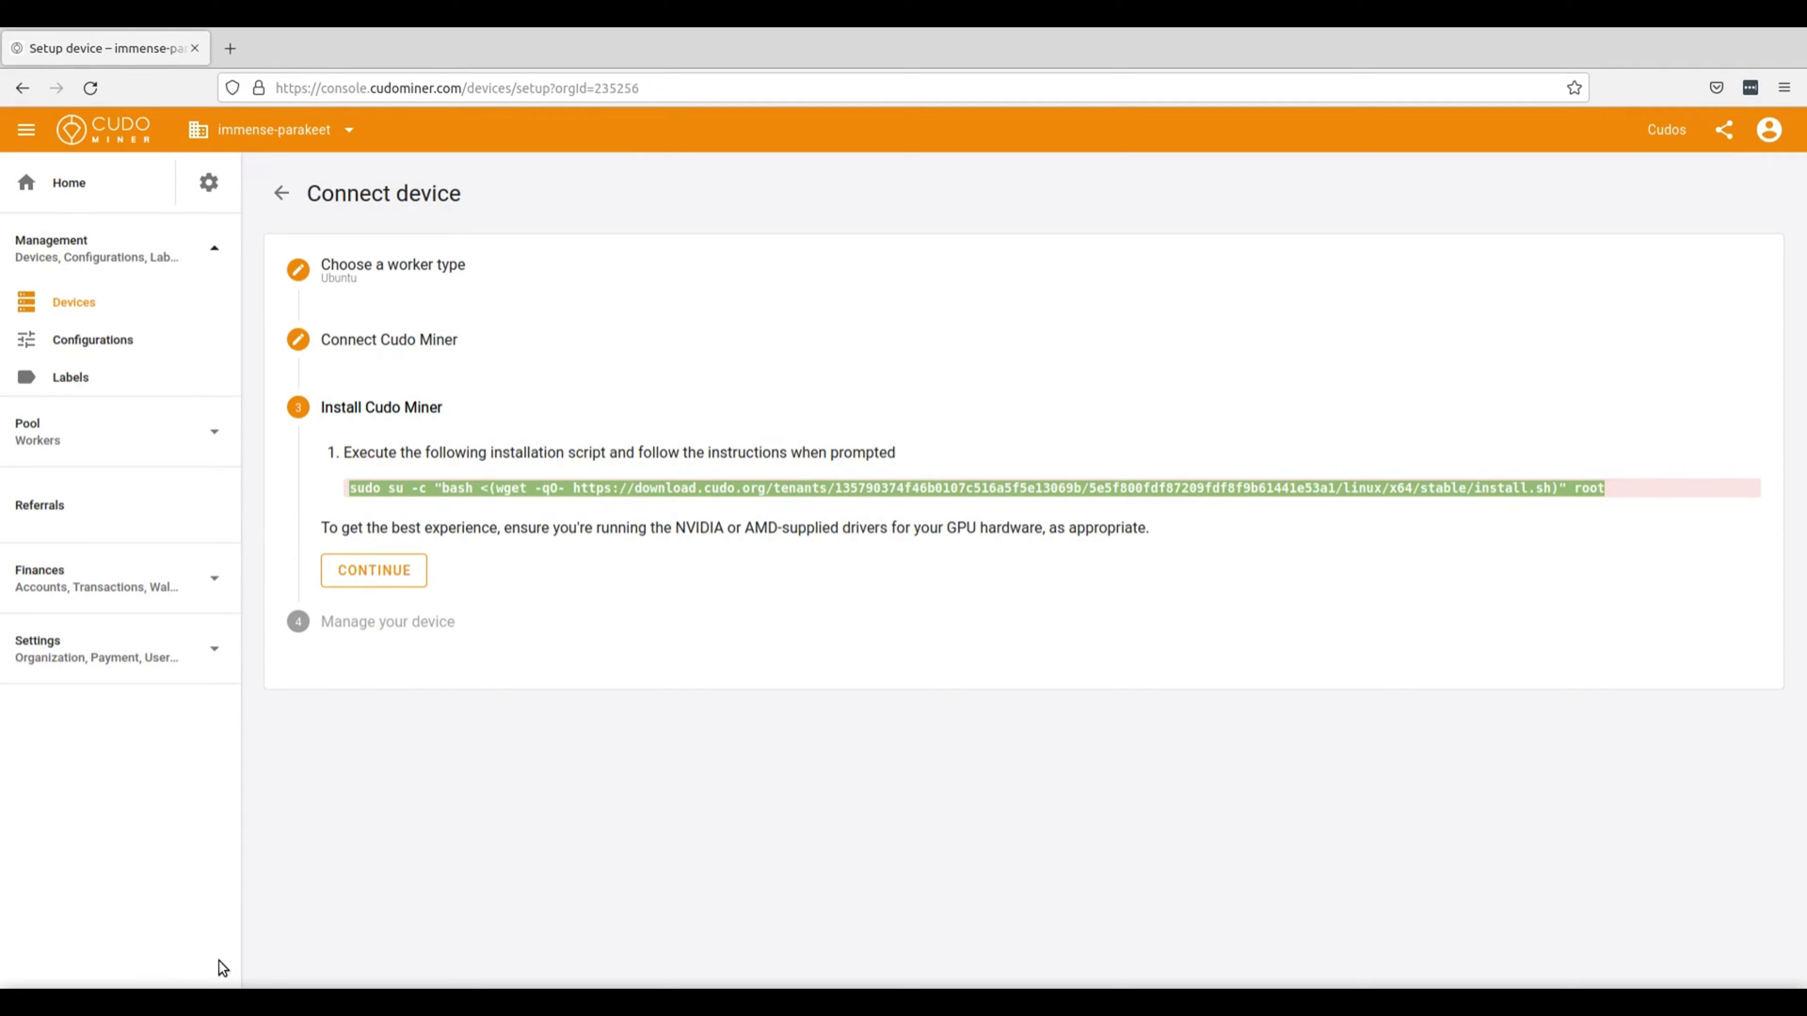
- Paste the Cudo Miner install script into a new terminal and run it
{"action": "key", "text": "ctrl+alt+t"}
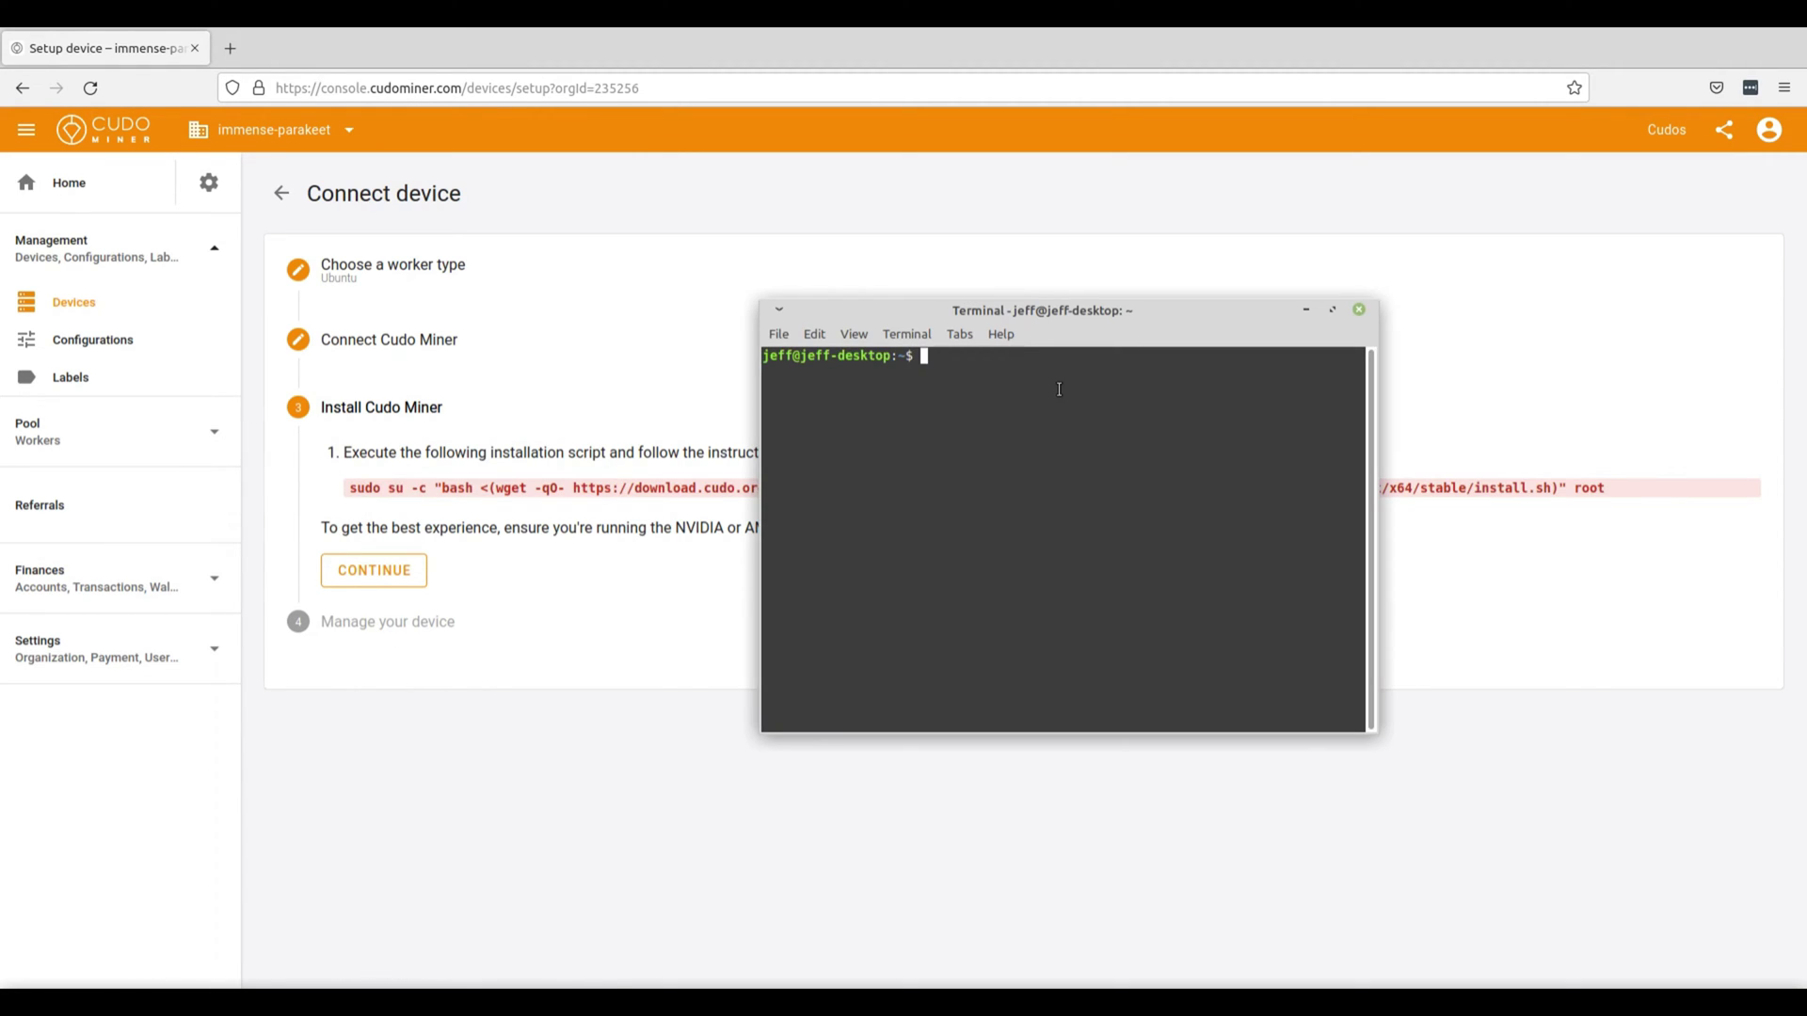
{"action": "right_click", "coordinate": [1059, 389]}
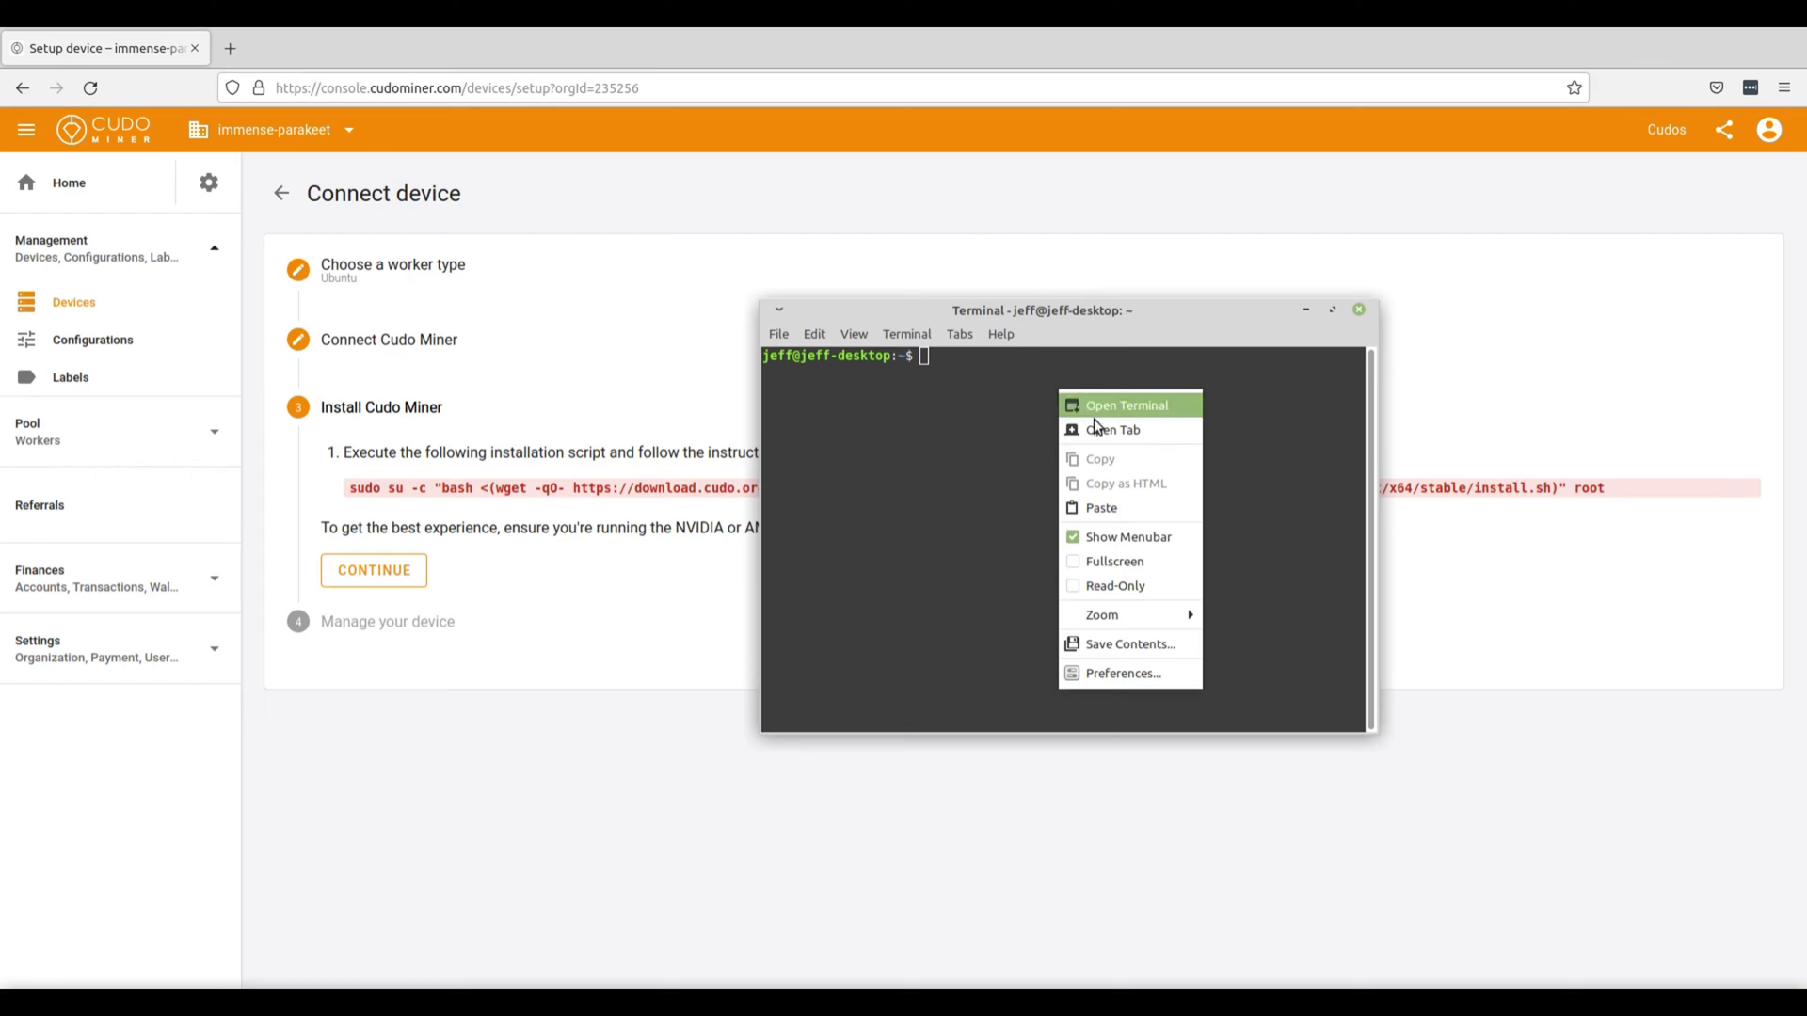
{"action": "left_click", "coordinate": [1127, 495]}
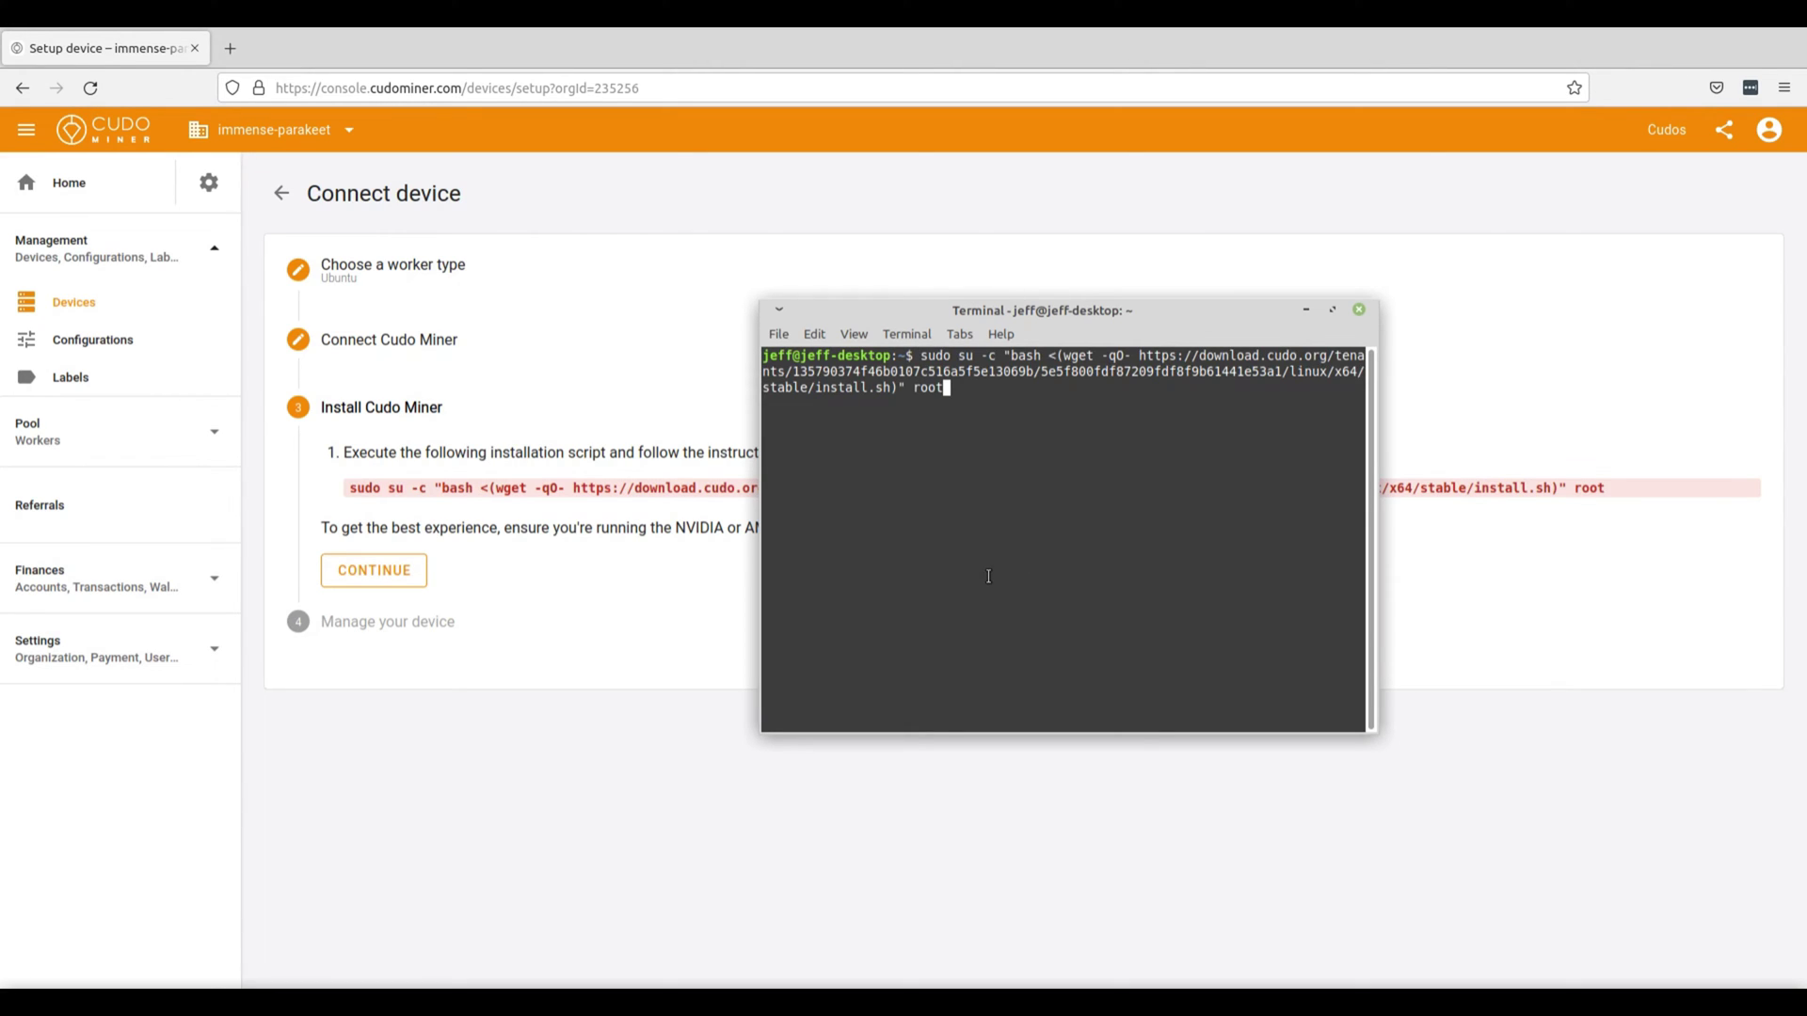
{"action": "key", "text": "Return"}
{"action": "key", "text": "Return"}
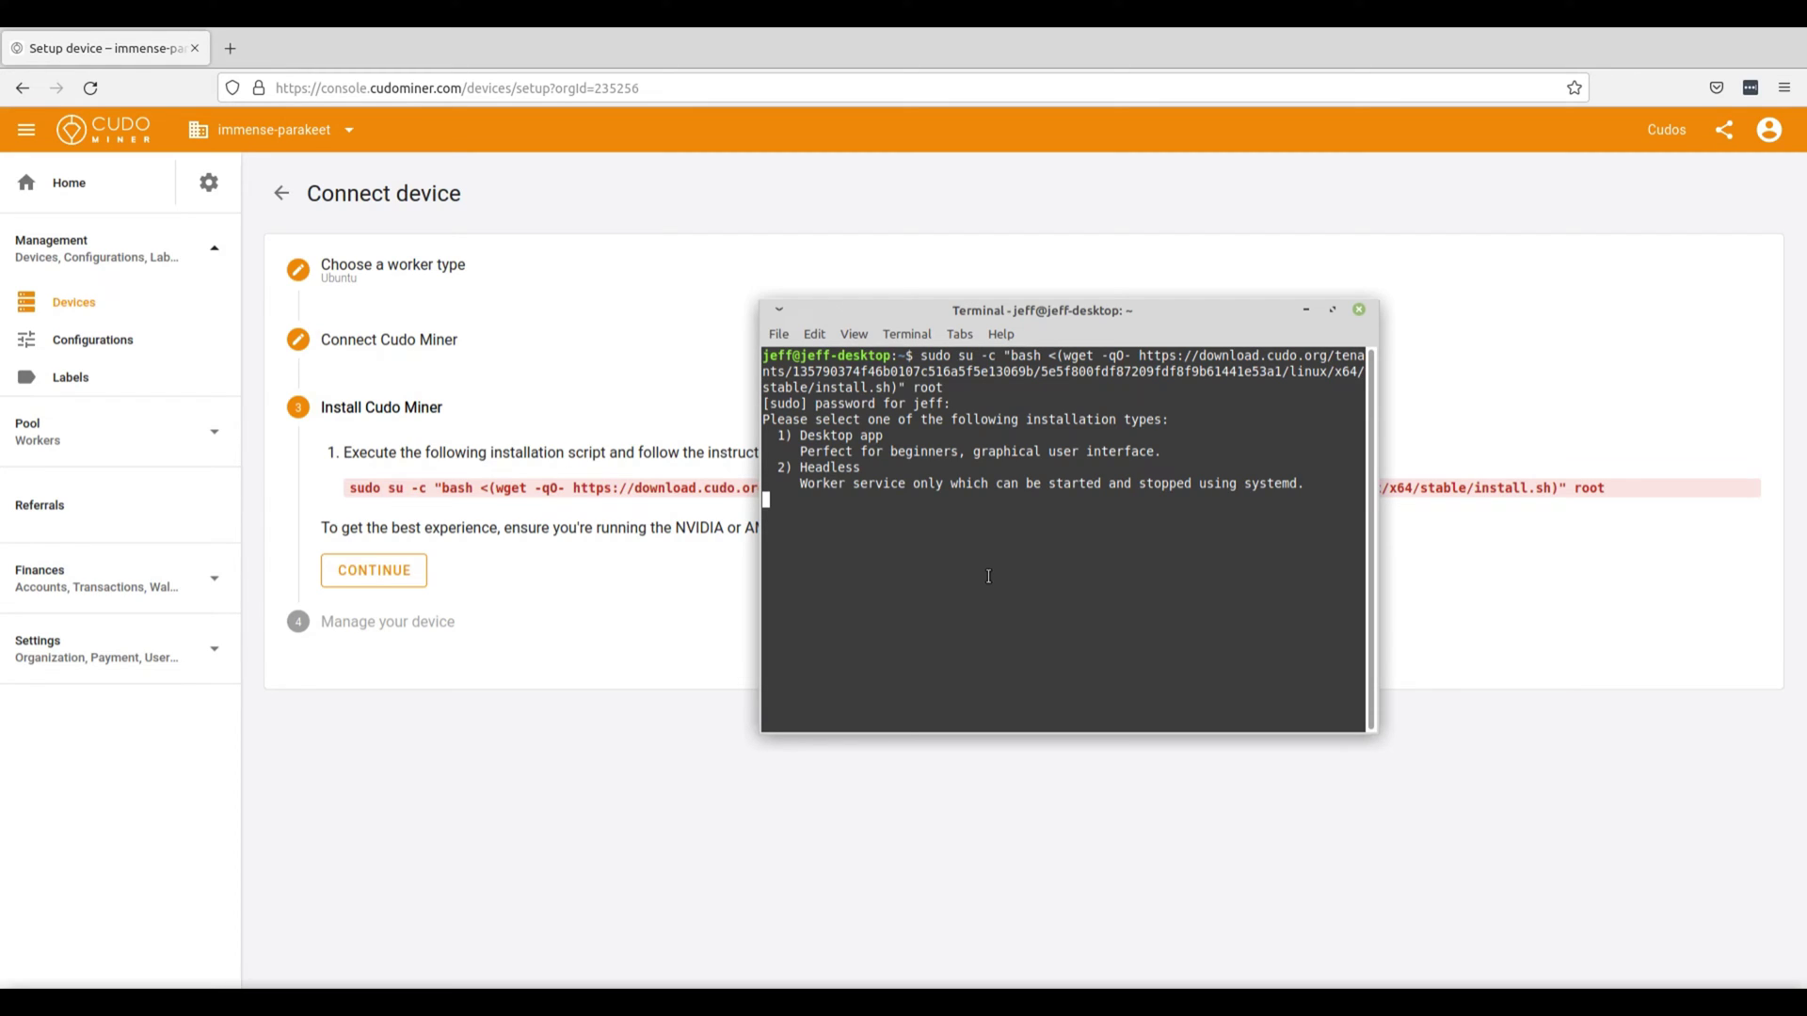
- Answer 1 for the Desktop app install type and 1 for the Stable Channel
{"action": "type", "text": "1"}
{"action": "key", "text": "Return"}
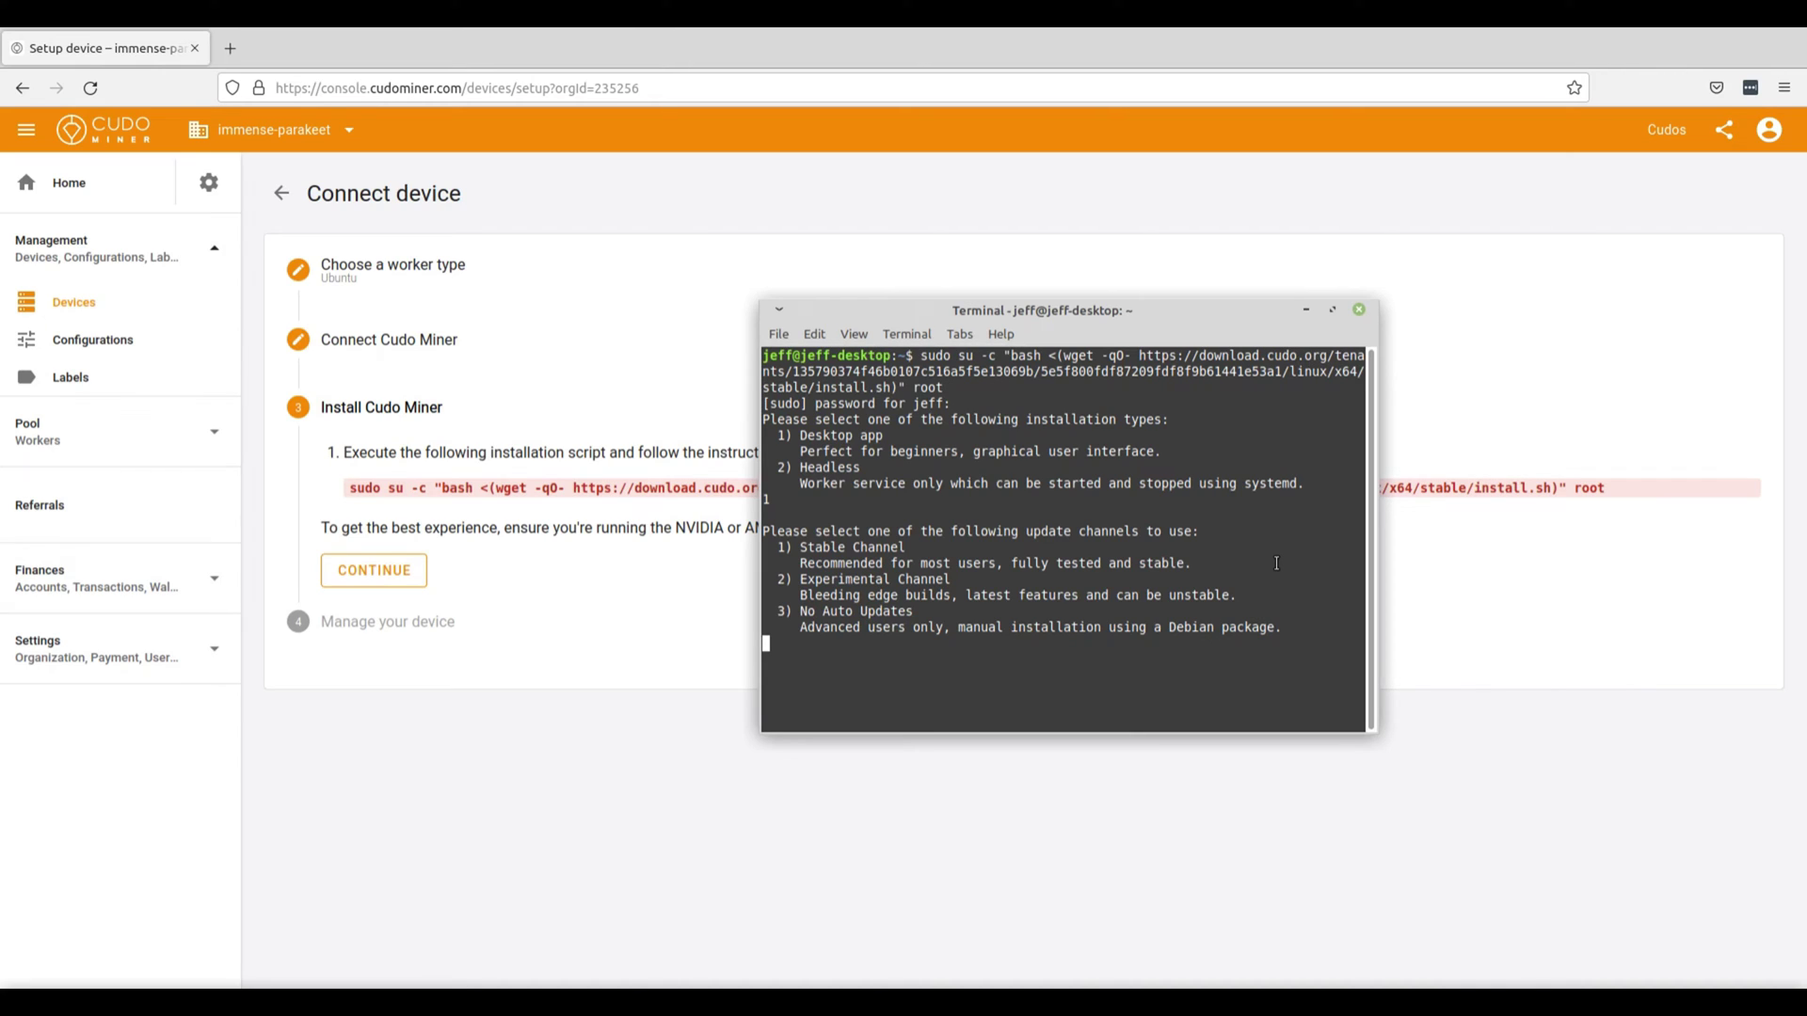
{"action": "type", "text": "1"}
{"action": "key", "text": "Return"}
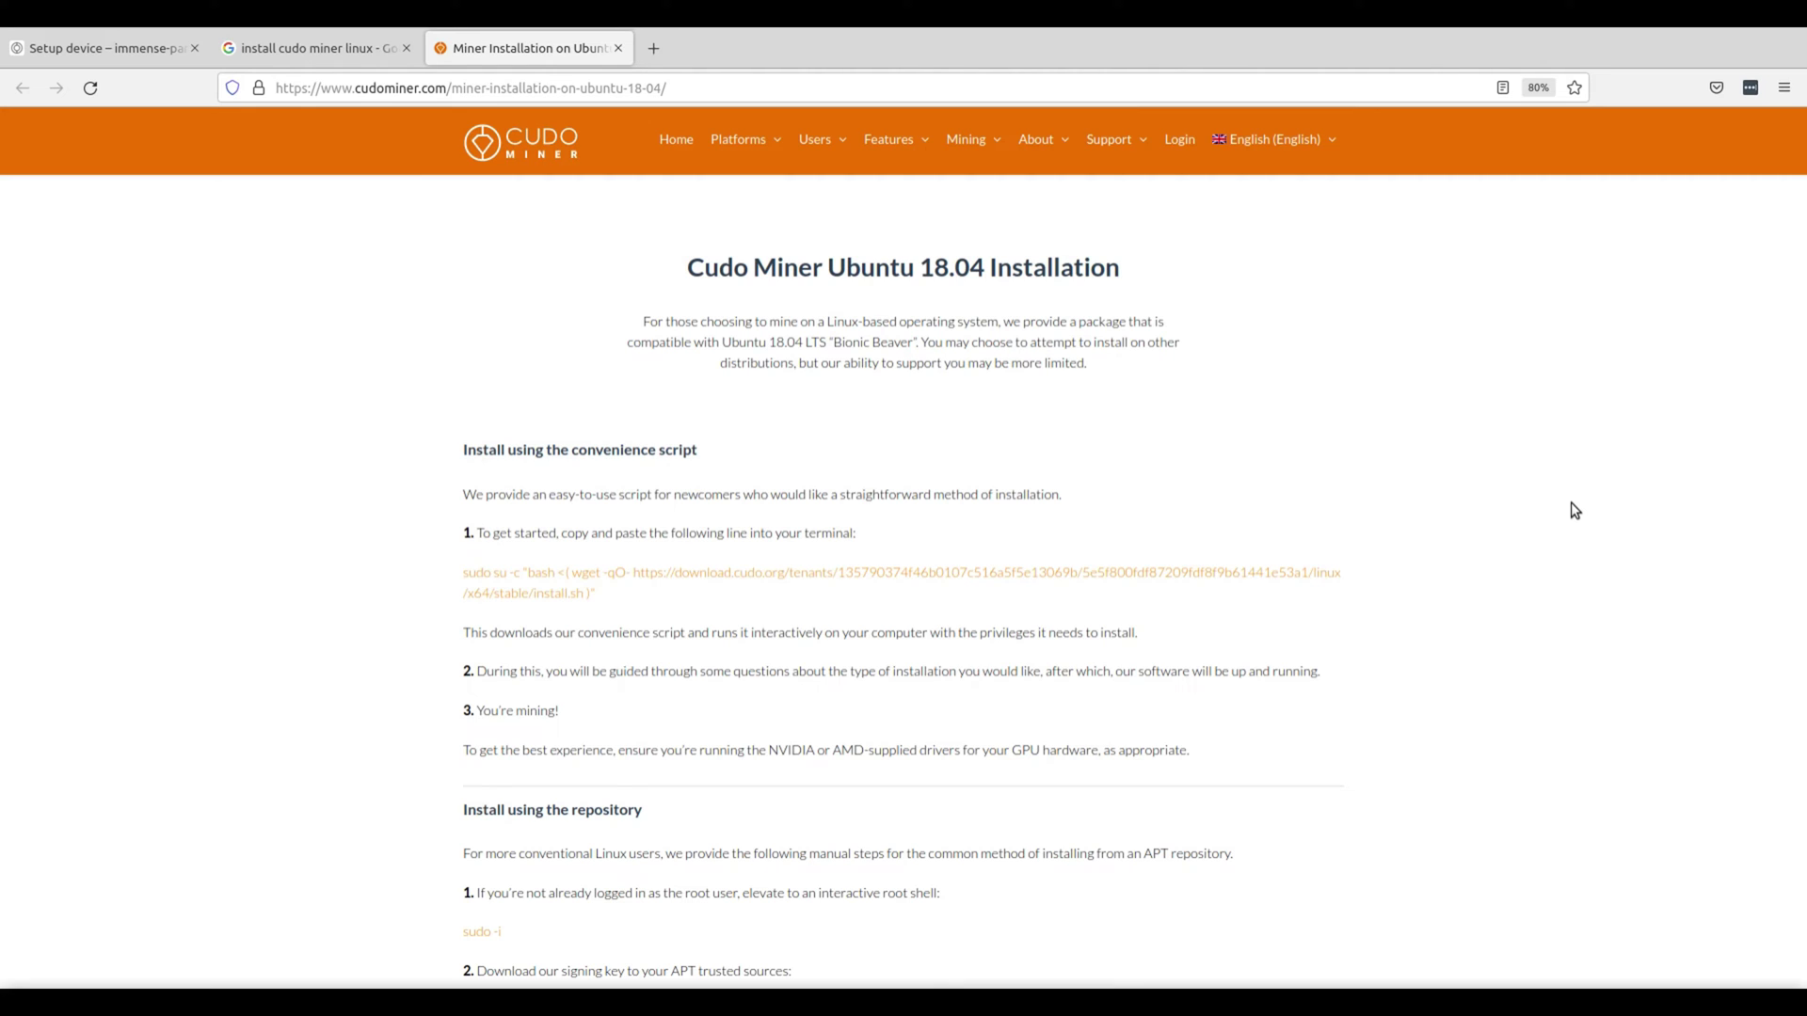
- Scroll the Ubuntu 18.04 guide to the seven 'Install using the repository' steps
{"action": "scroll", "coordinate": [1575, 511], "scroll_direction": "down", "scroll_amount": 5}
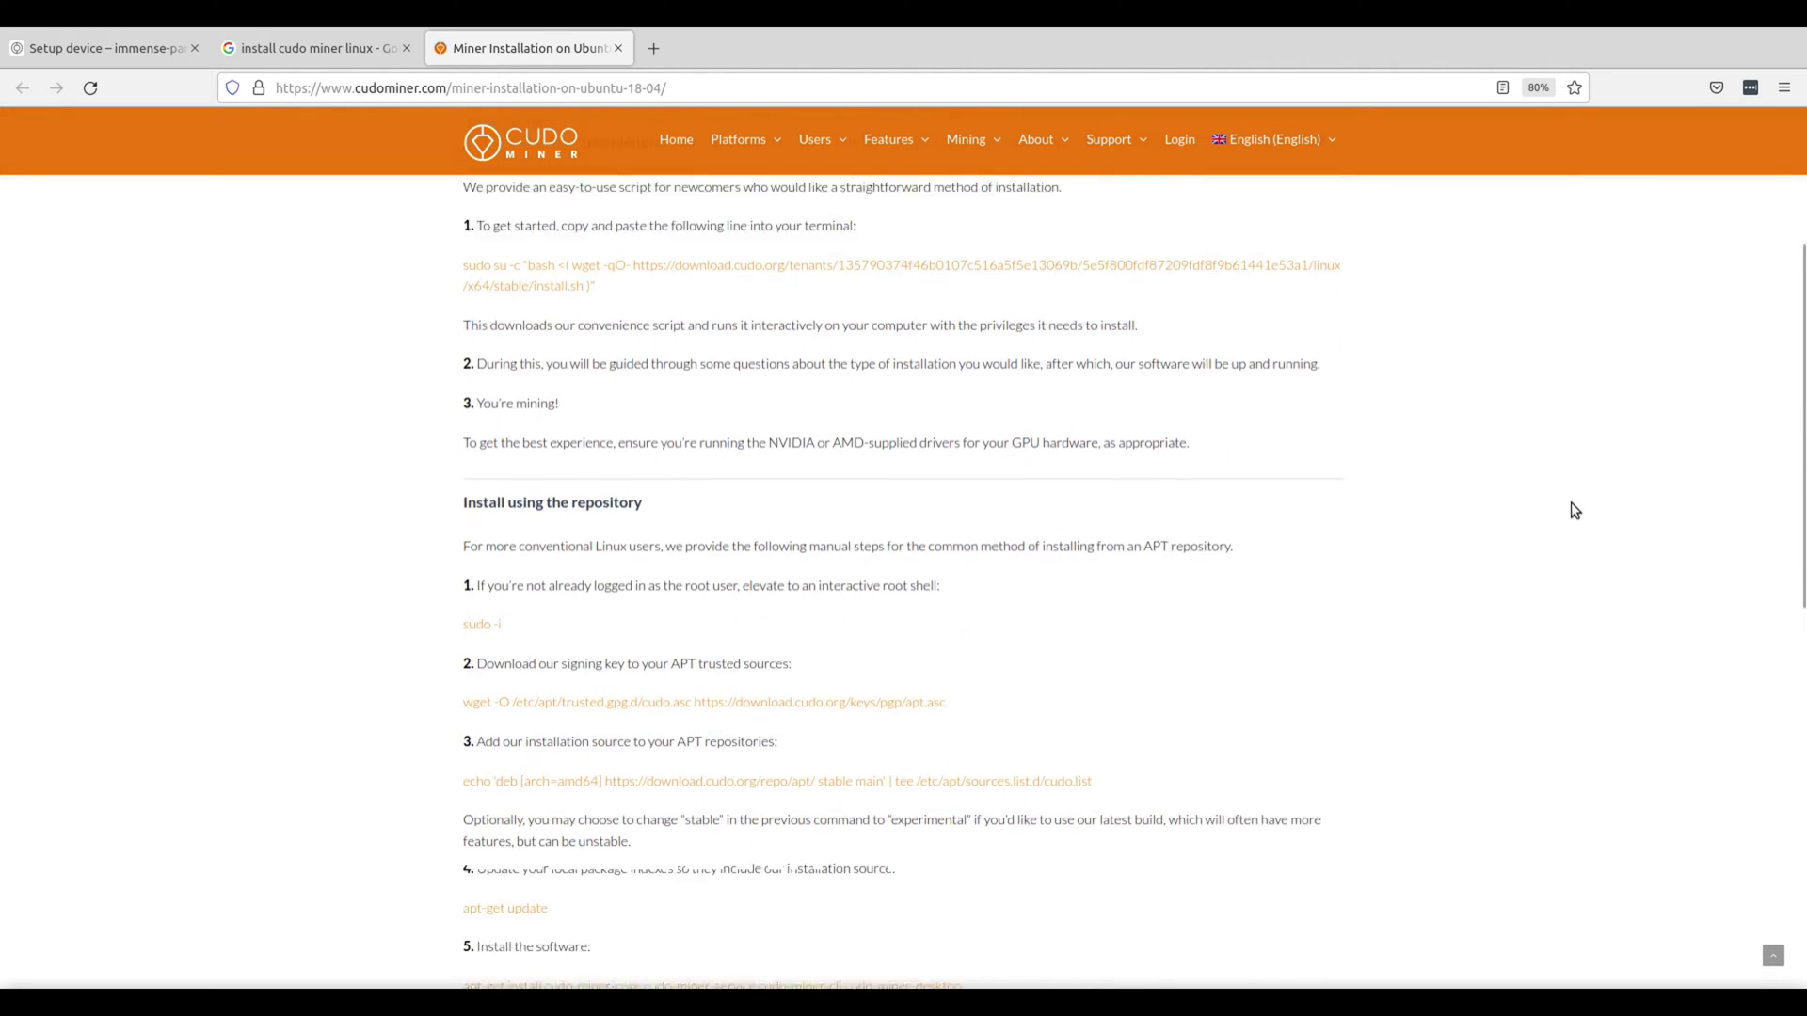
{"action": "scroll", "coordinate": [1574, 510], "scroll_direction": "down", "scroll_amount": 1}
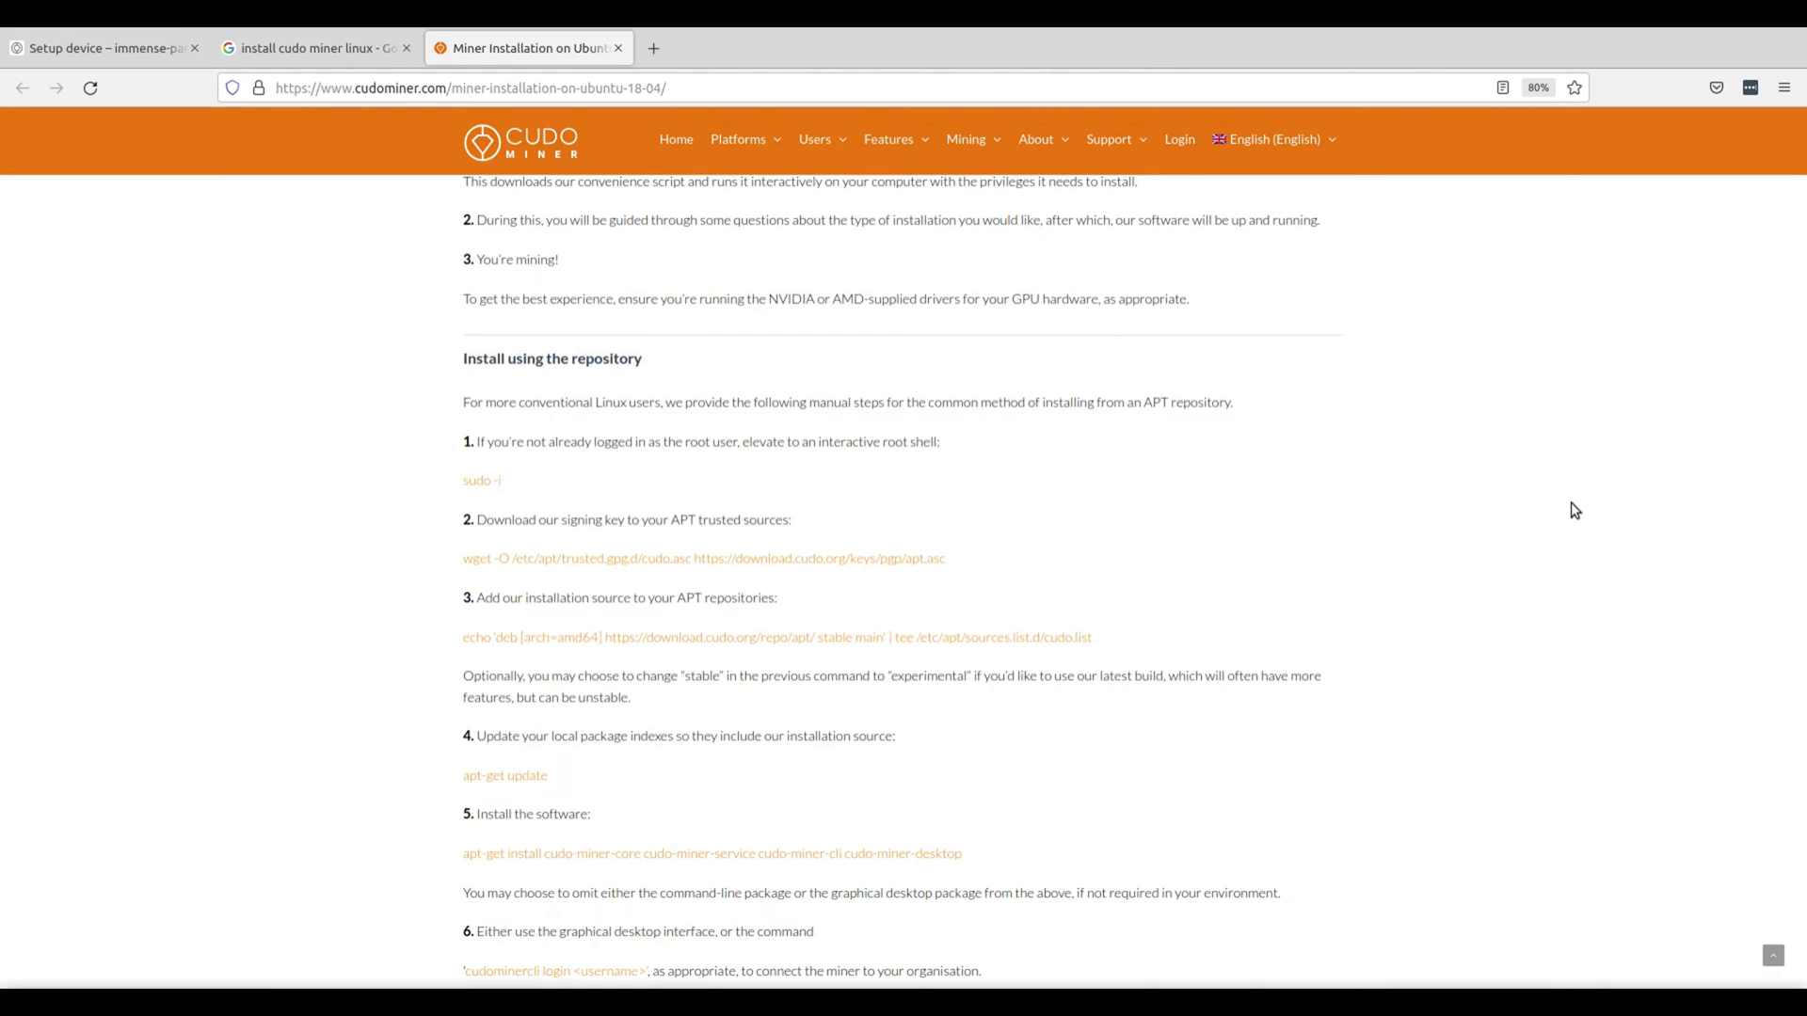
{"action": "scroll", "coordinate": [1575, 510], "scroll_direction": "up", "scroll_amount": 5}
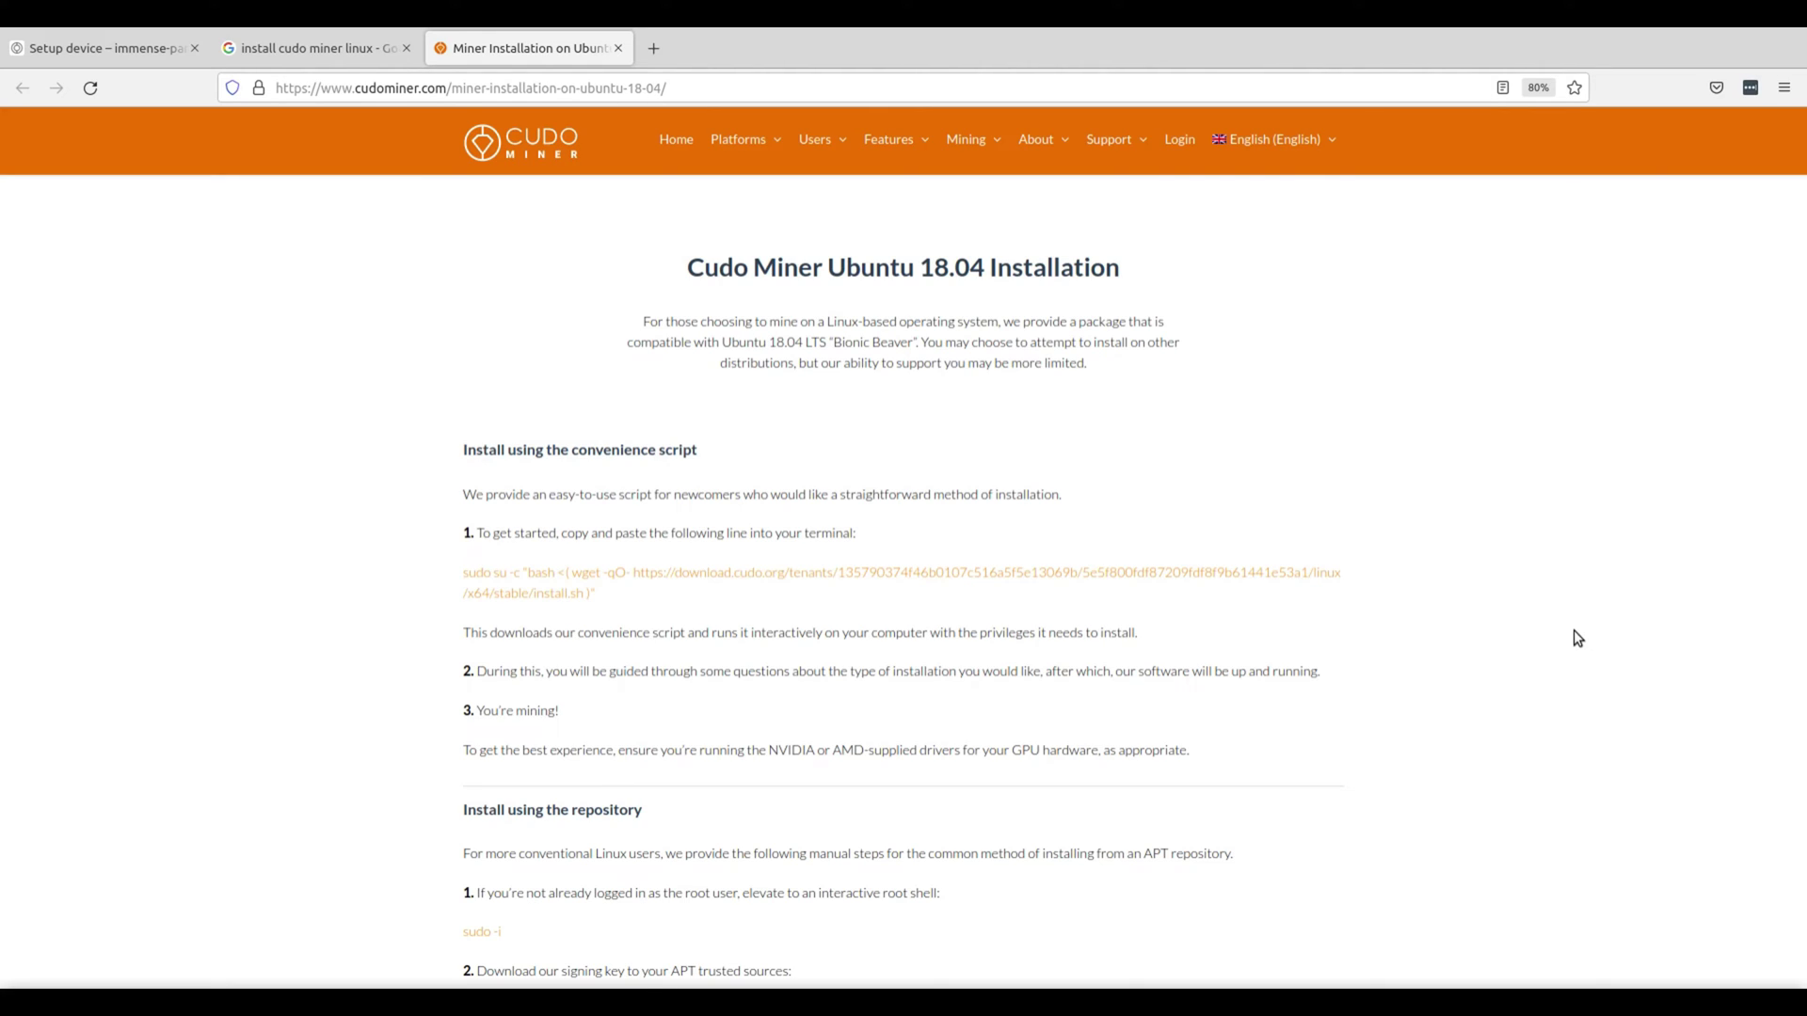
{"action": "scroll", "coordinate": [1577, 639], "scroll_direction": "down", "scroll_amount": 5}
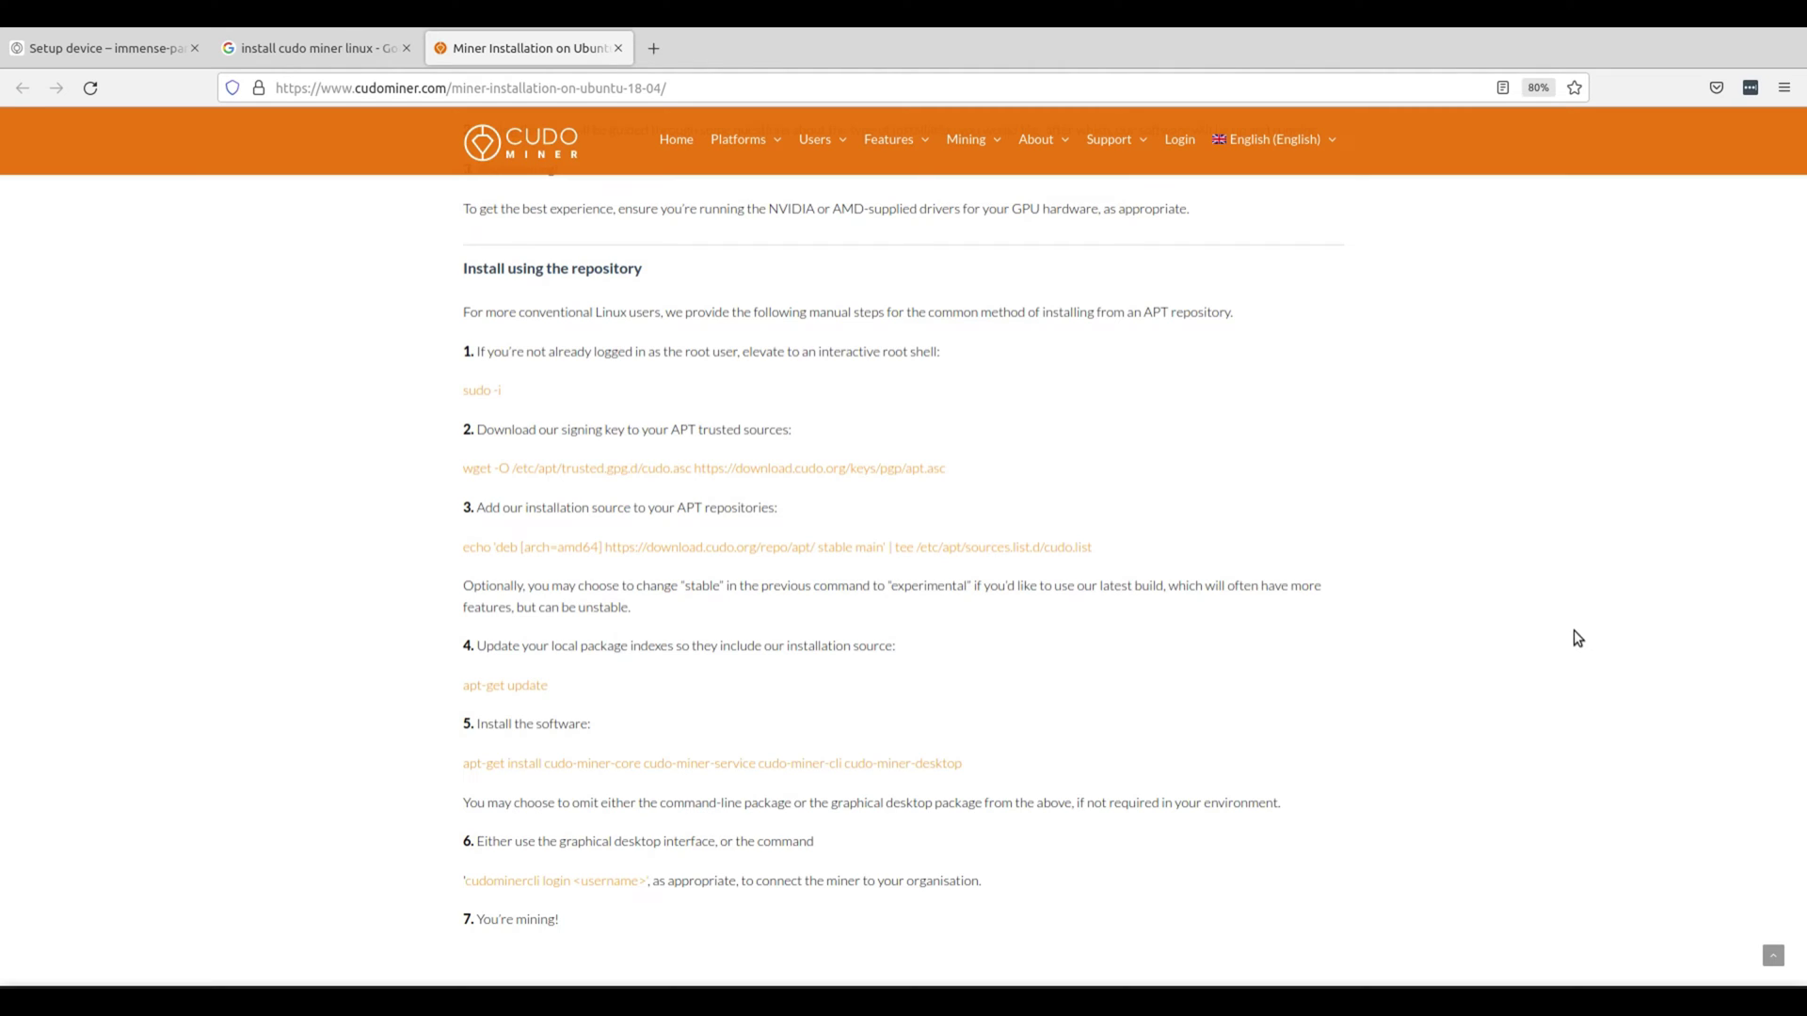
- Close the extra terminal and select the signing-key download command in the guide
{"action": "key", "text": "ctrl+alt+t"}
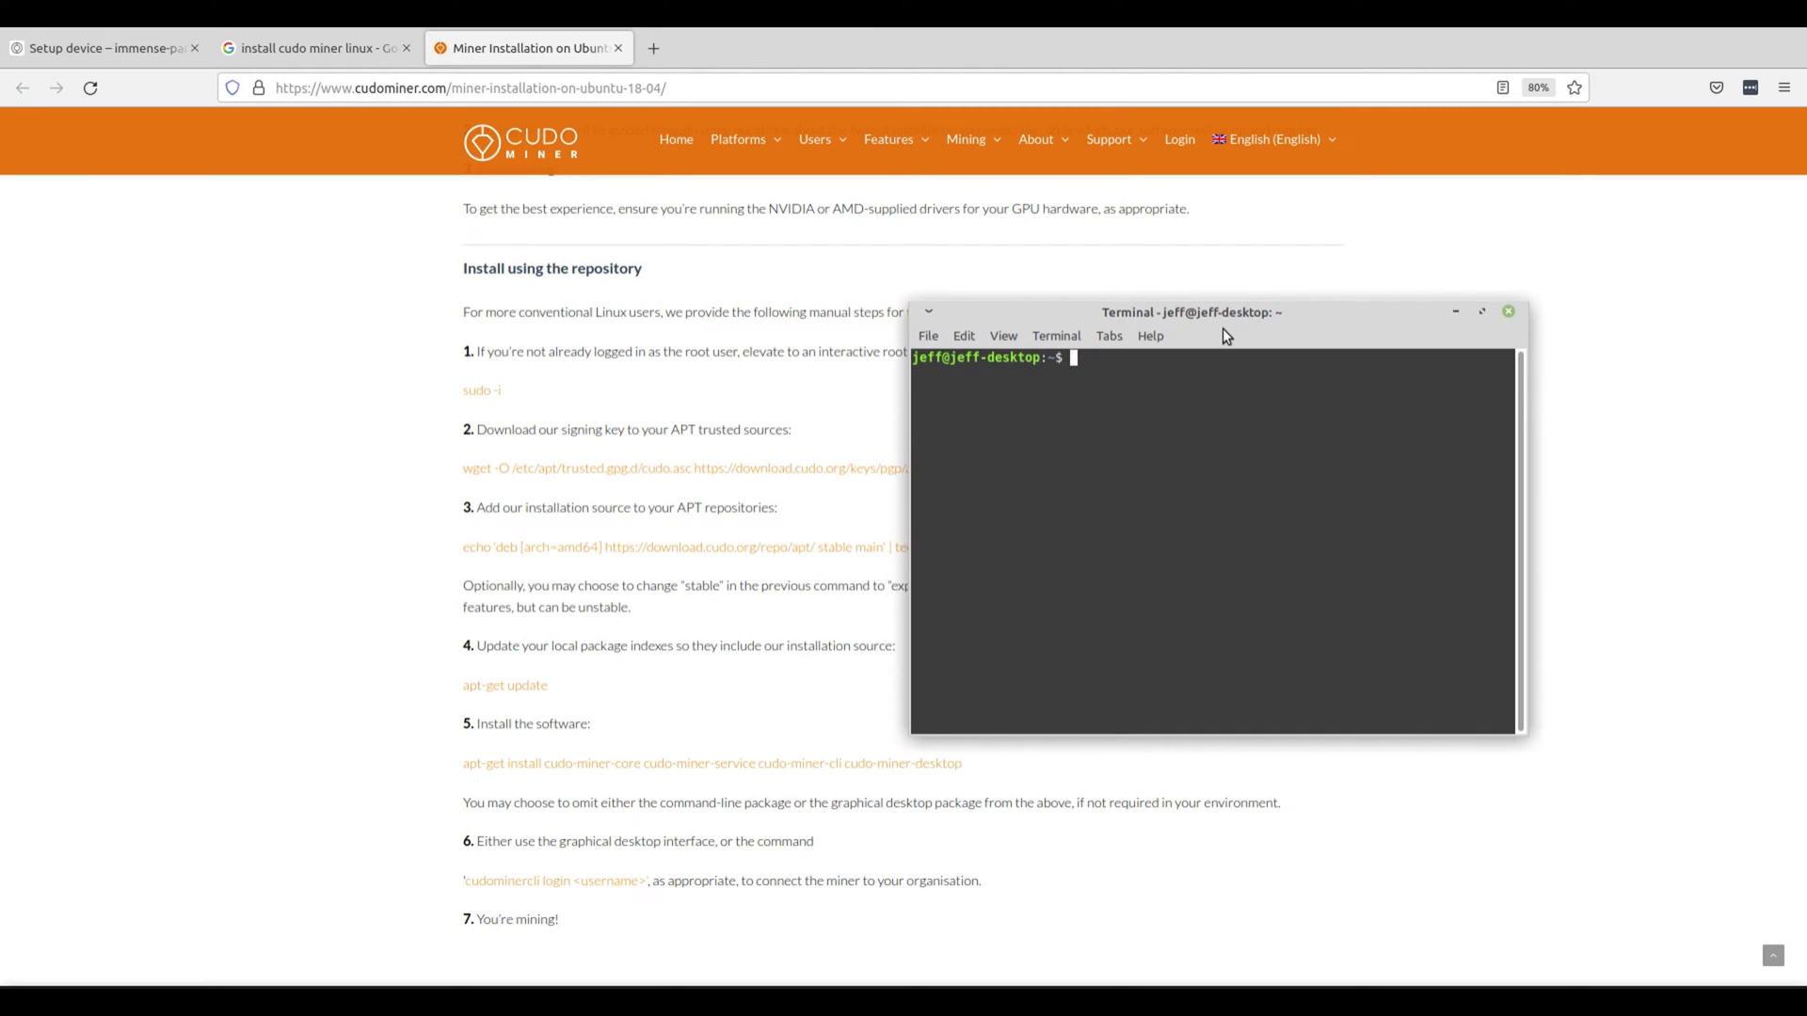
{"action": "left_click_drag", "start_coordinate": [1233, 314], "coordinate": [1263, 385]}
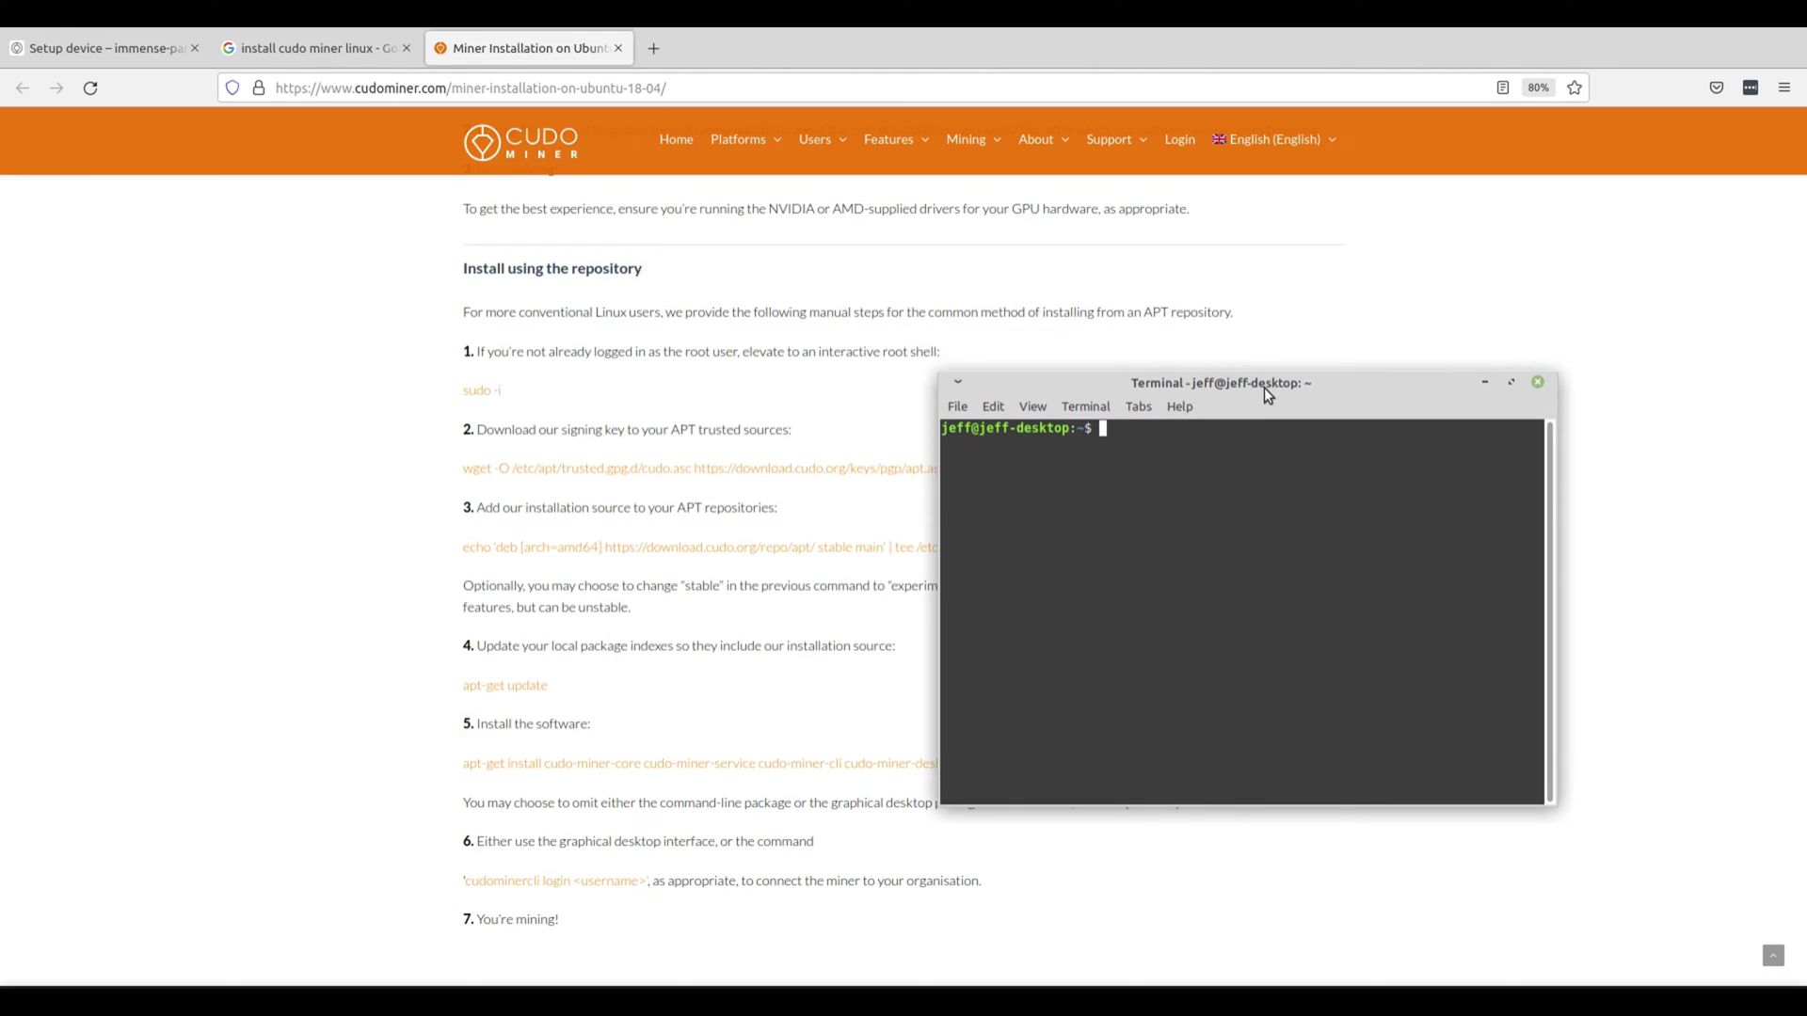
{"action": "type", "text": "exit"}
{"action": "key", "text": "Return"}
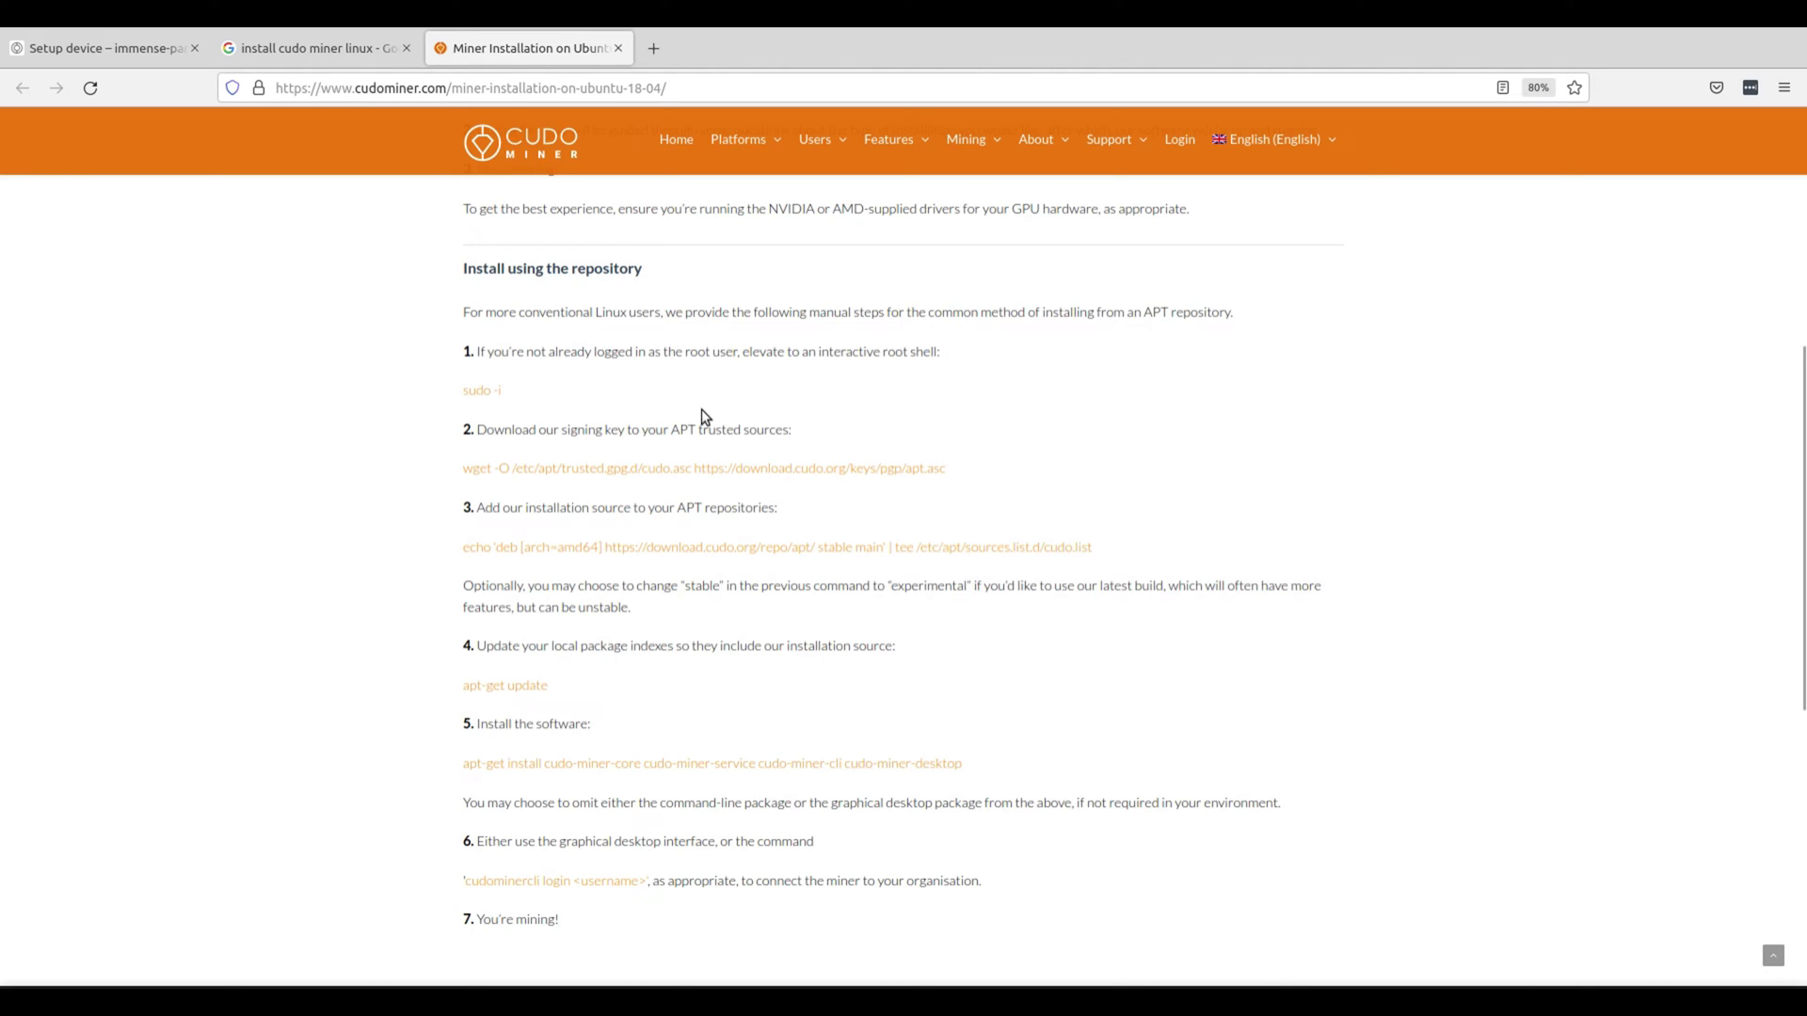
{"action": "left_click_drag", "start_coordinate": [949, 467], "coordinate": [466, 469]}
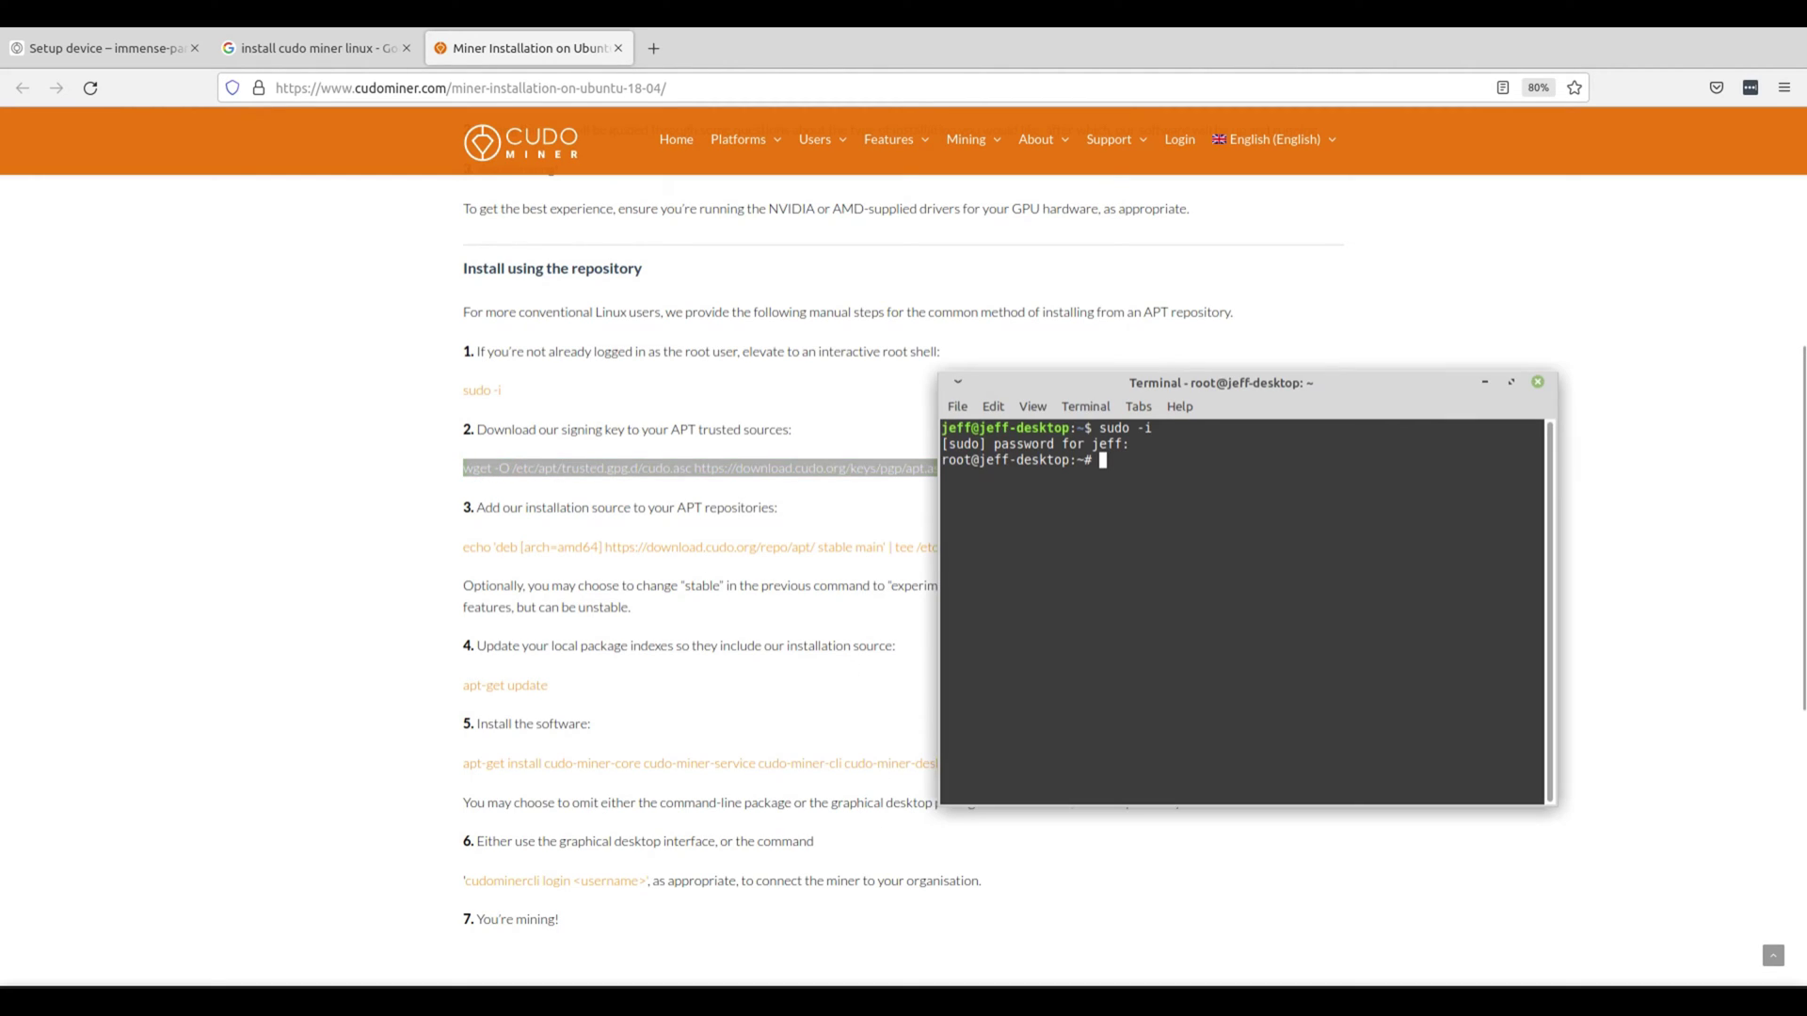
{"action": "key", "text": "alt+Tab"}
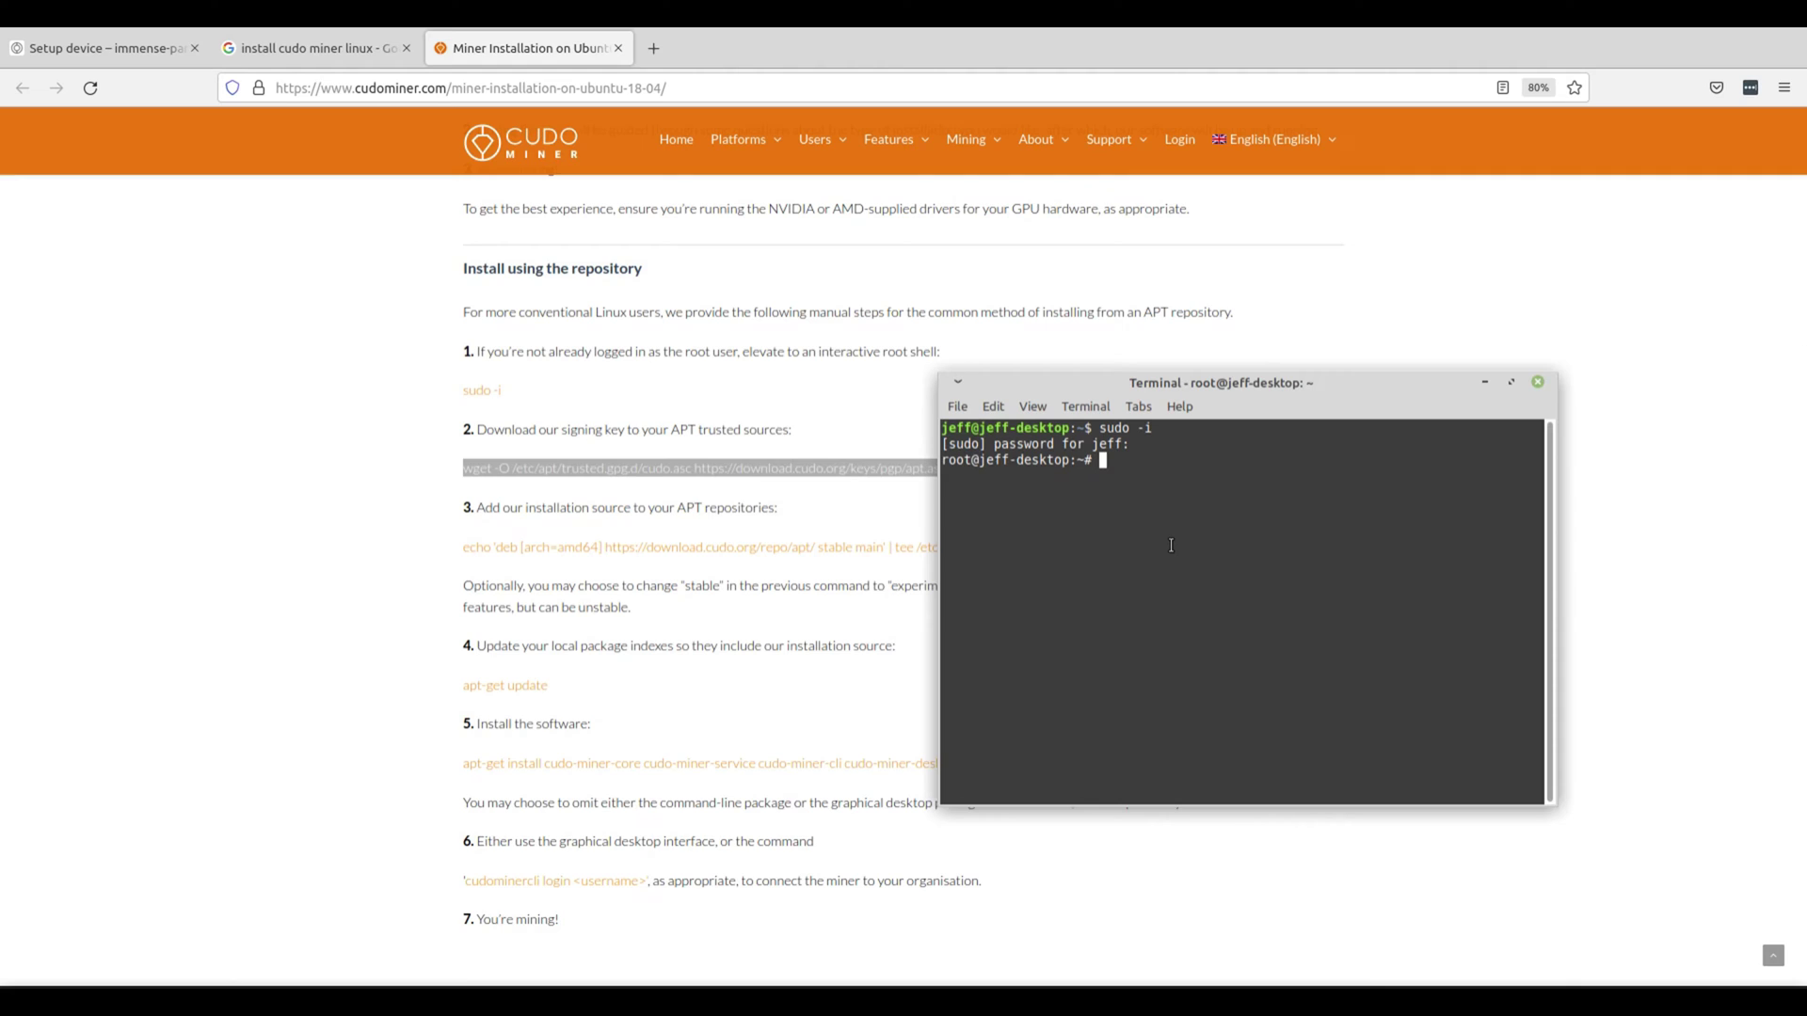
{"action": "left_click", "coordinate": [694, 504]}
- Add the Cudo Miner APT source at the root prompt and run apt-get update
{"action": "left_click_drag", "start_coordinate": [1083, 544], "coordinate": [465, 548]}
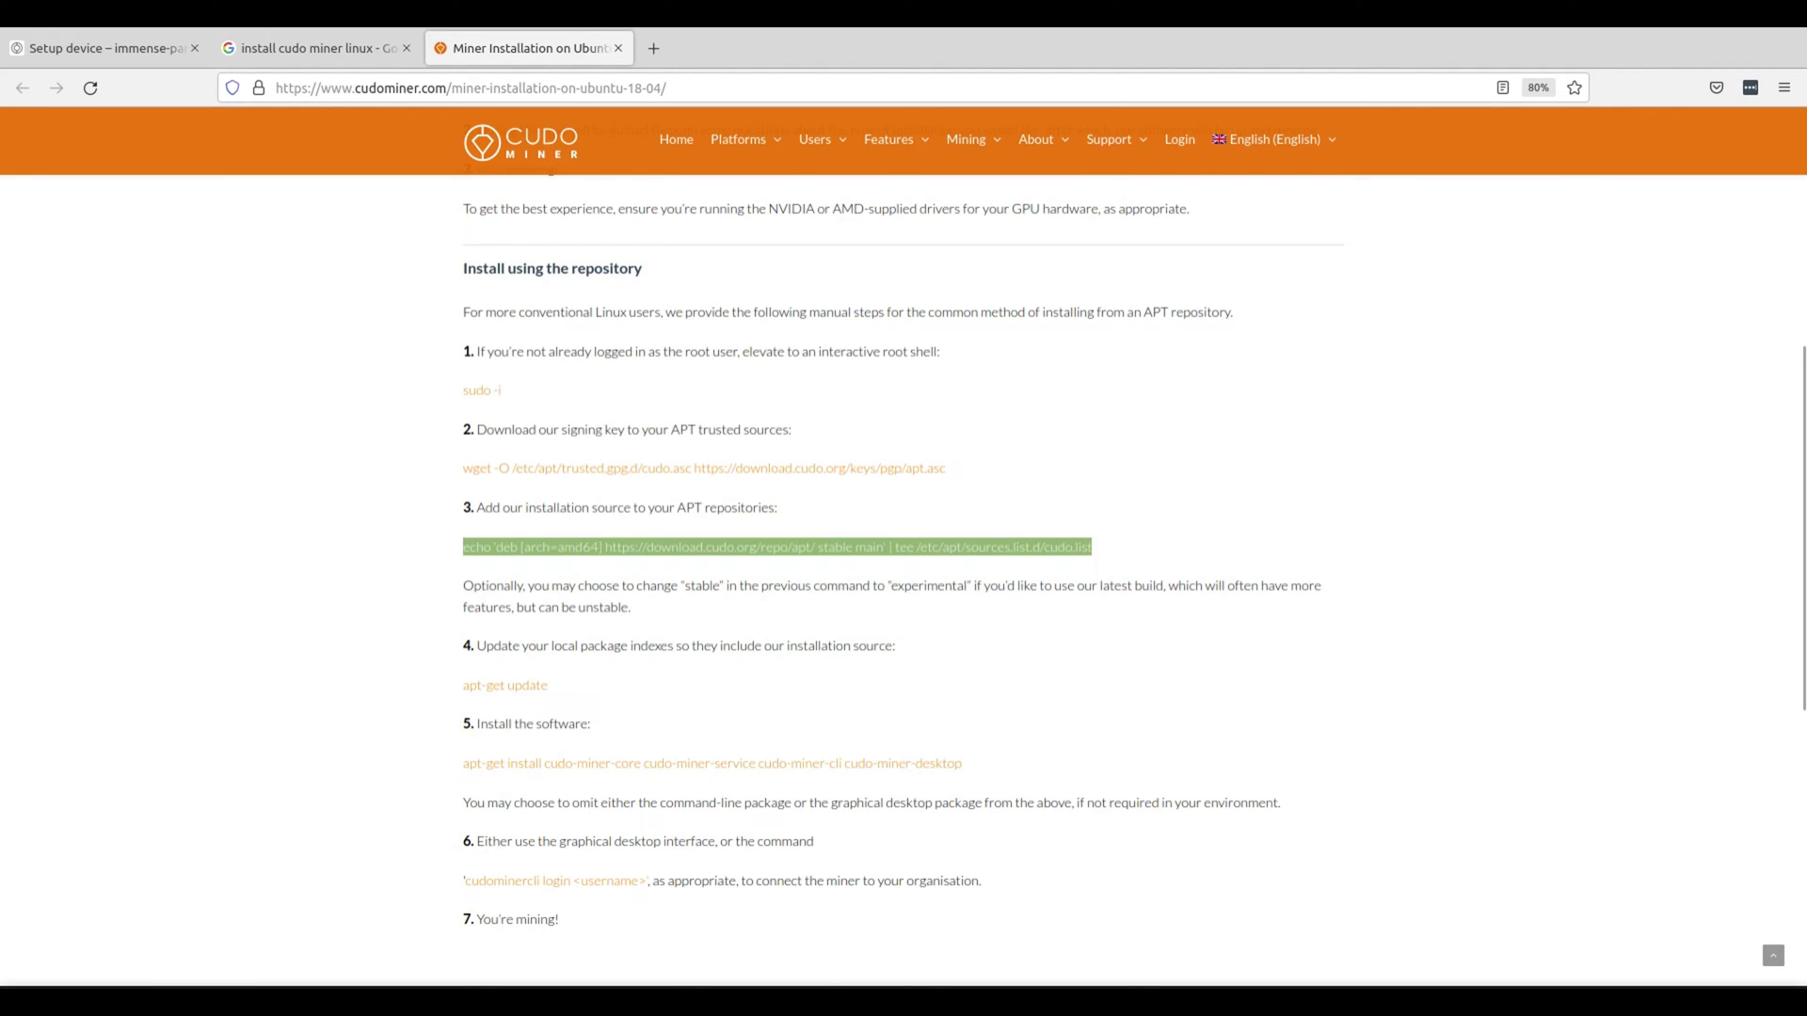
{"action": "key", "text": "alt+Tab"}
{"action": "middle_click", "coordinate": [1254, 499]}
{"action": "key", "text": "Return"}
{"action": "type", "text": "apt"}
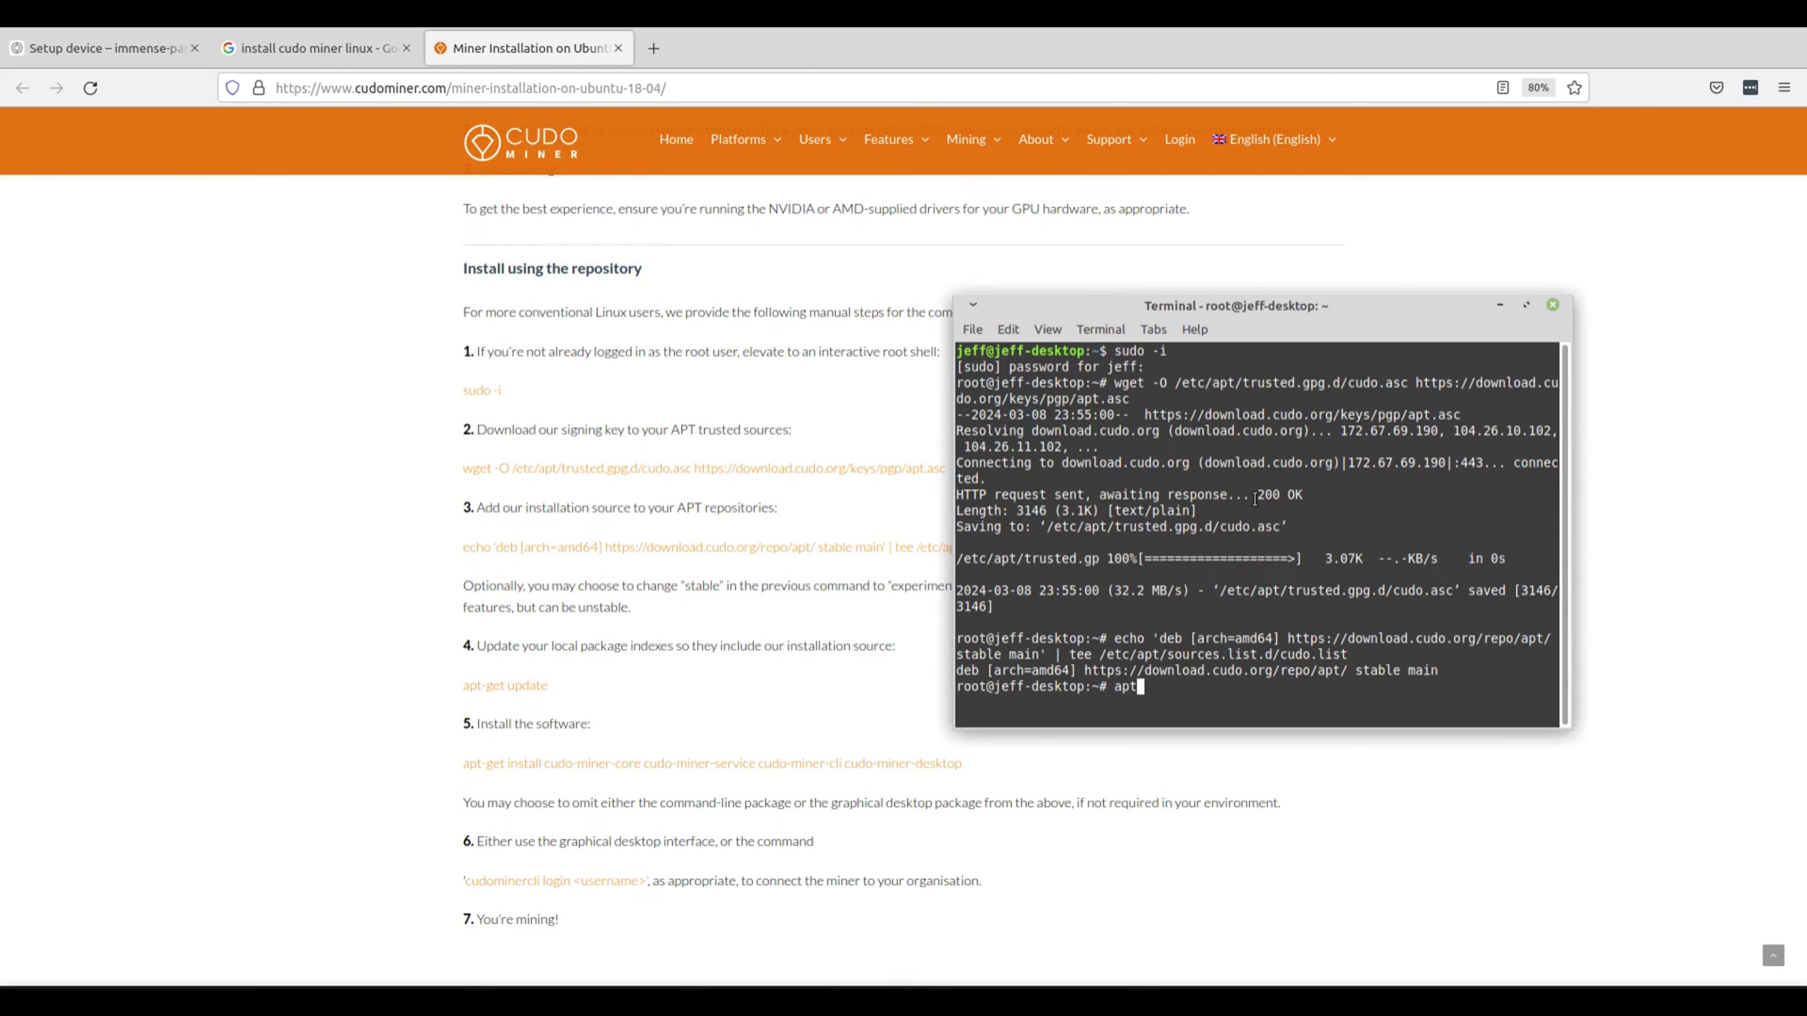
{"action": "type", "text": "-get update"}
{"action": "key", "text": "Return"}
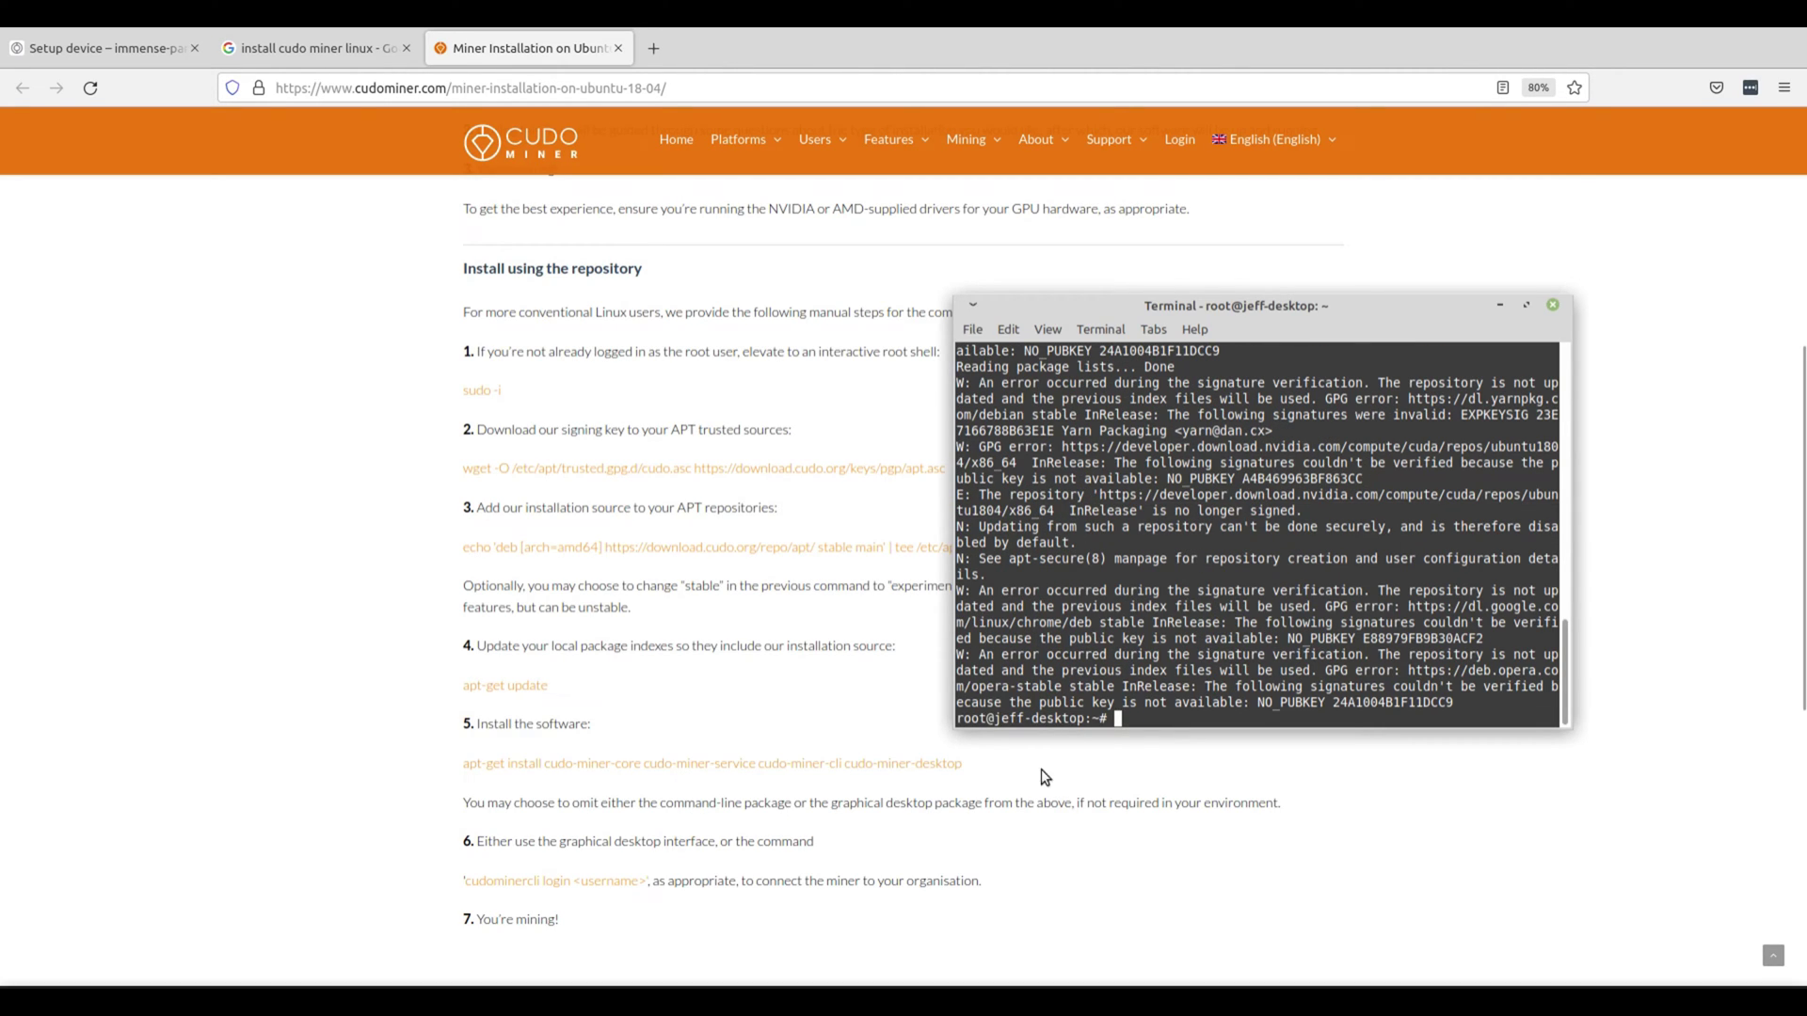
- Paste the apt-get install command for the cudo-miner core, CLI, service and desktop packages
{"action": "left_click_drag", "start_coordinate": [963, 766], "coordinate": [461, 770]}
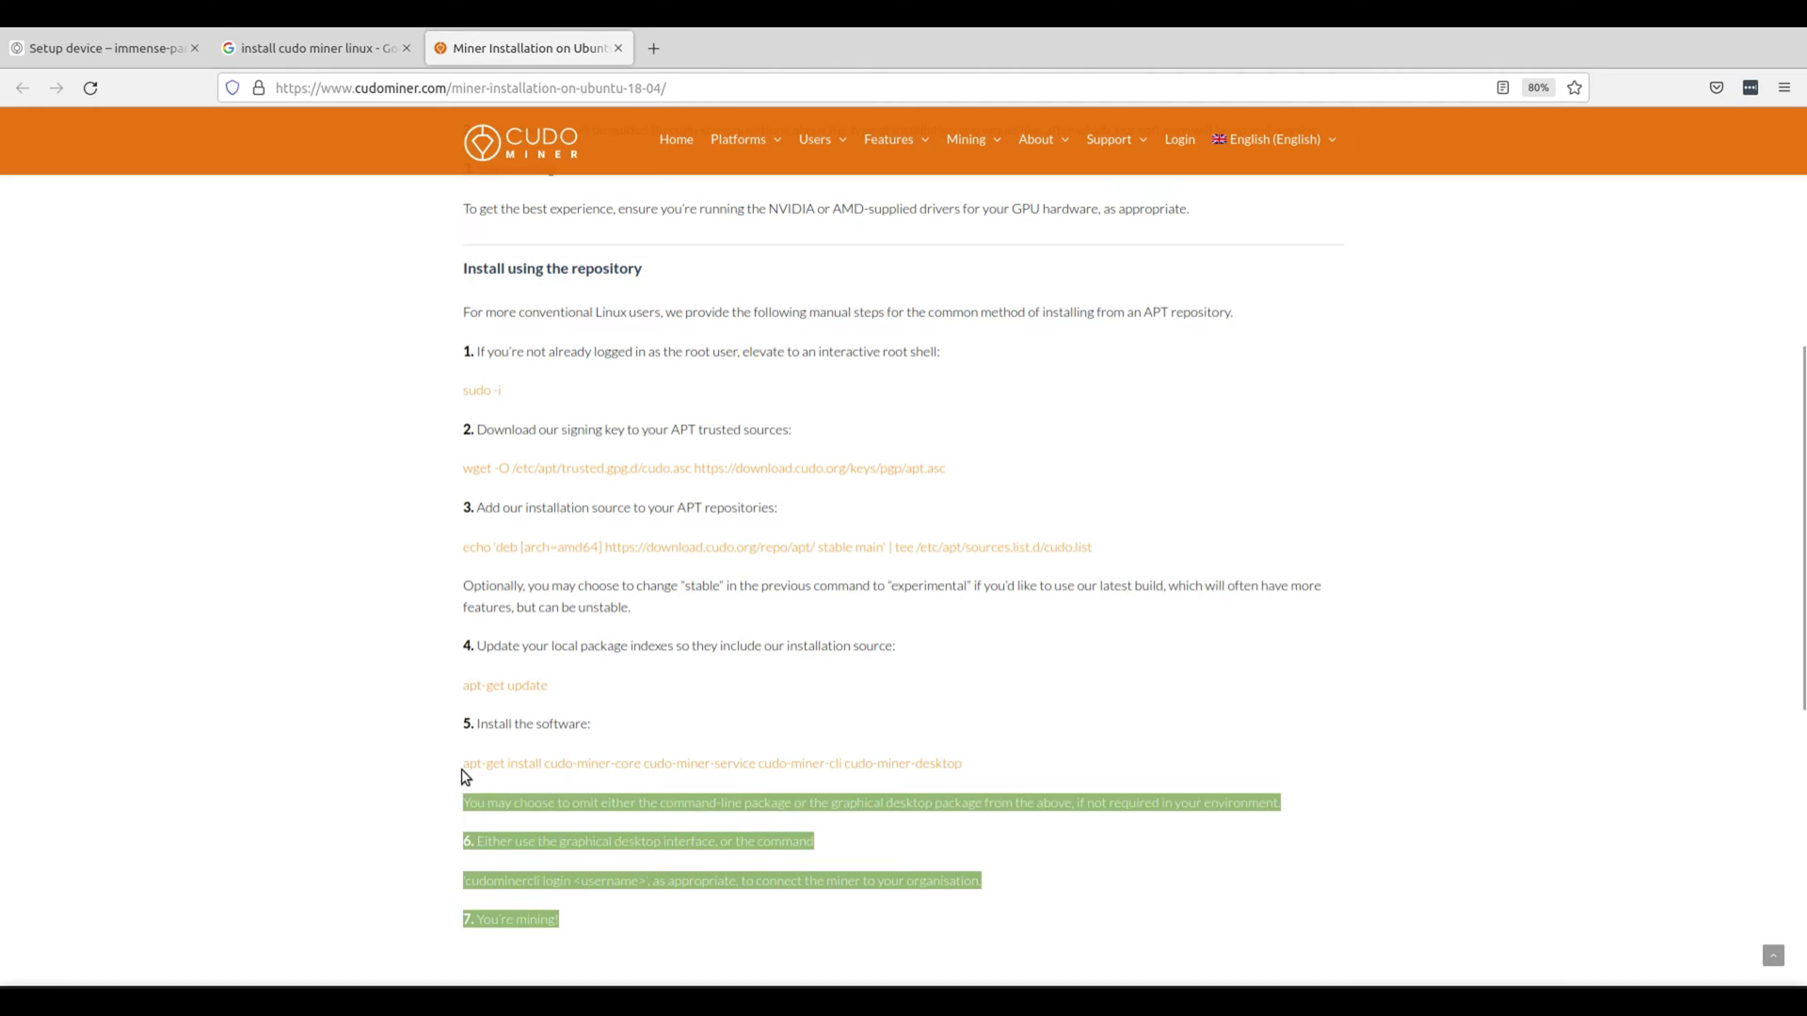
{"action": "key", "text": "alt+Tab"}
{"action": "right_click", "coordinate": [1215, 576]}
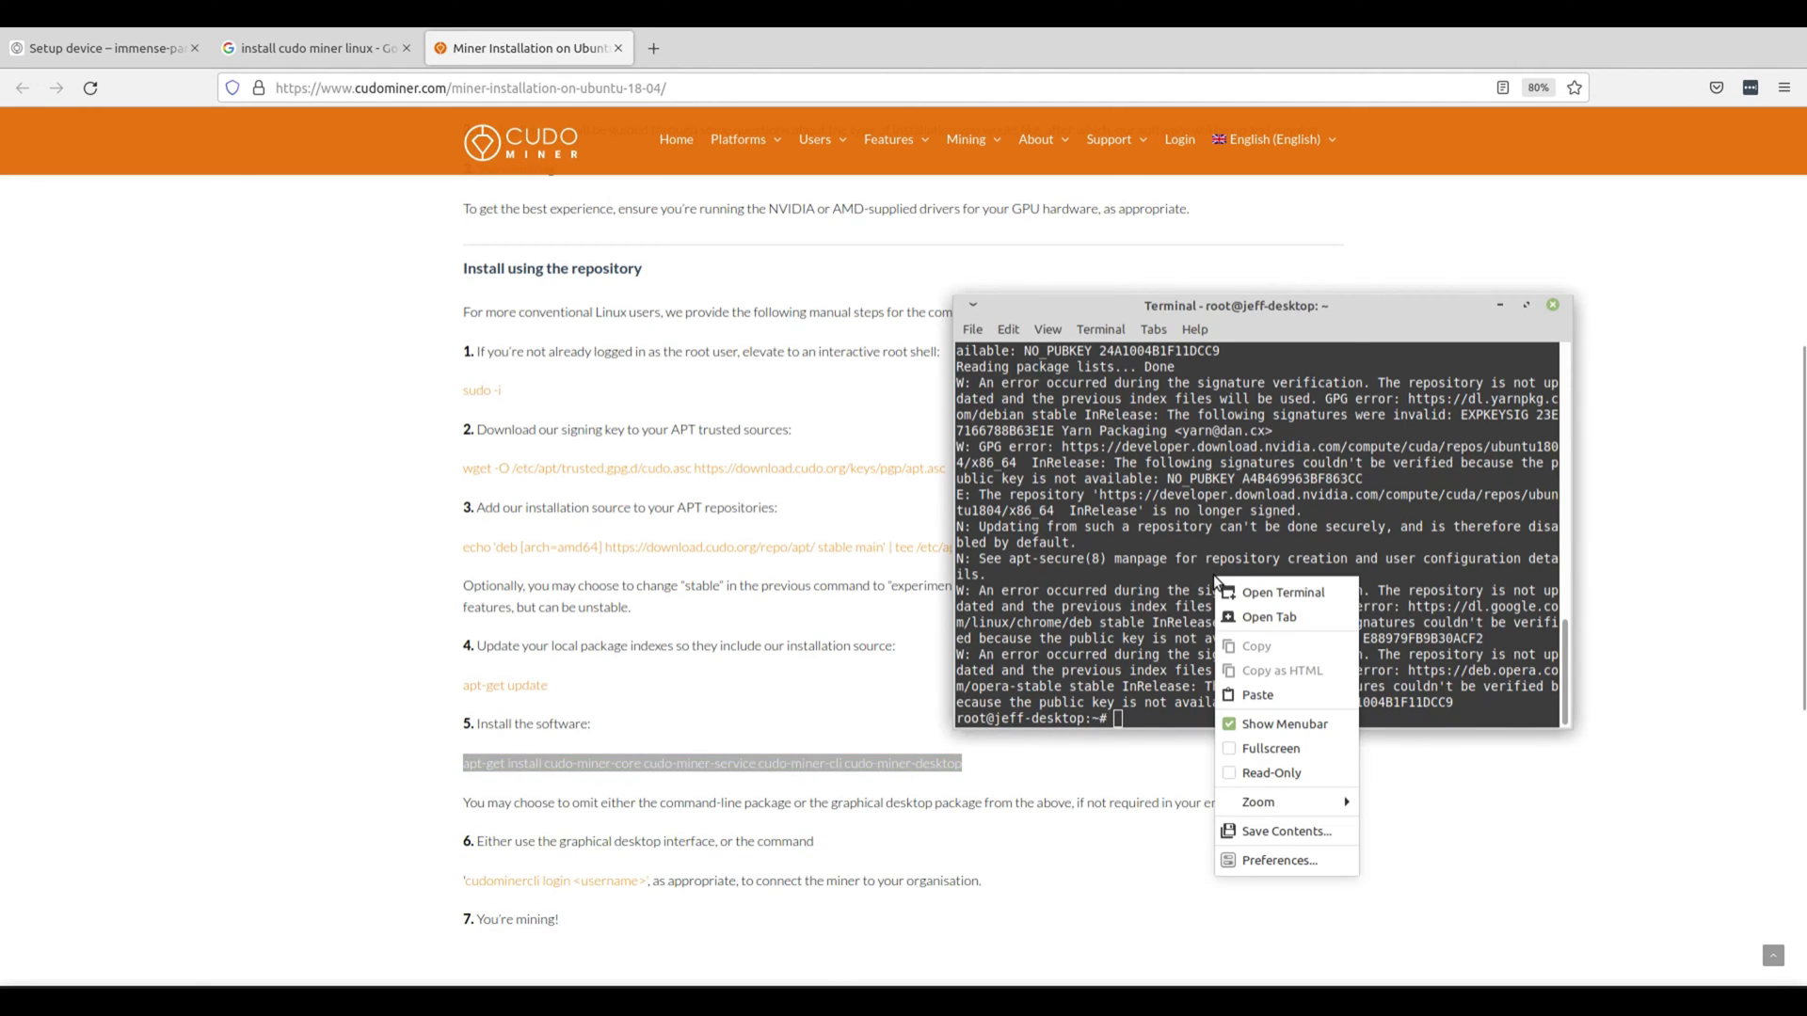
{"action": "left_click", "coordinate": [1257, 694]}
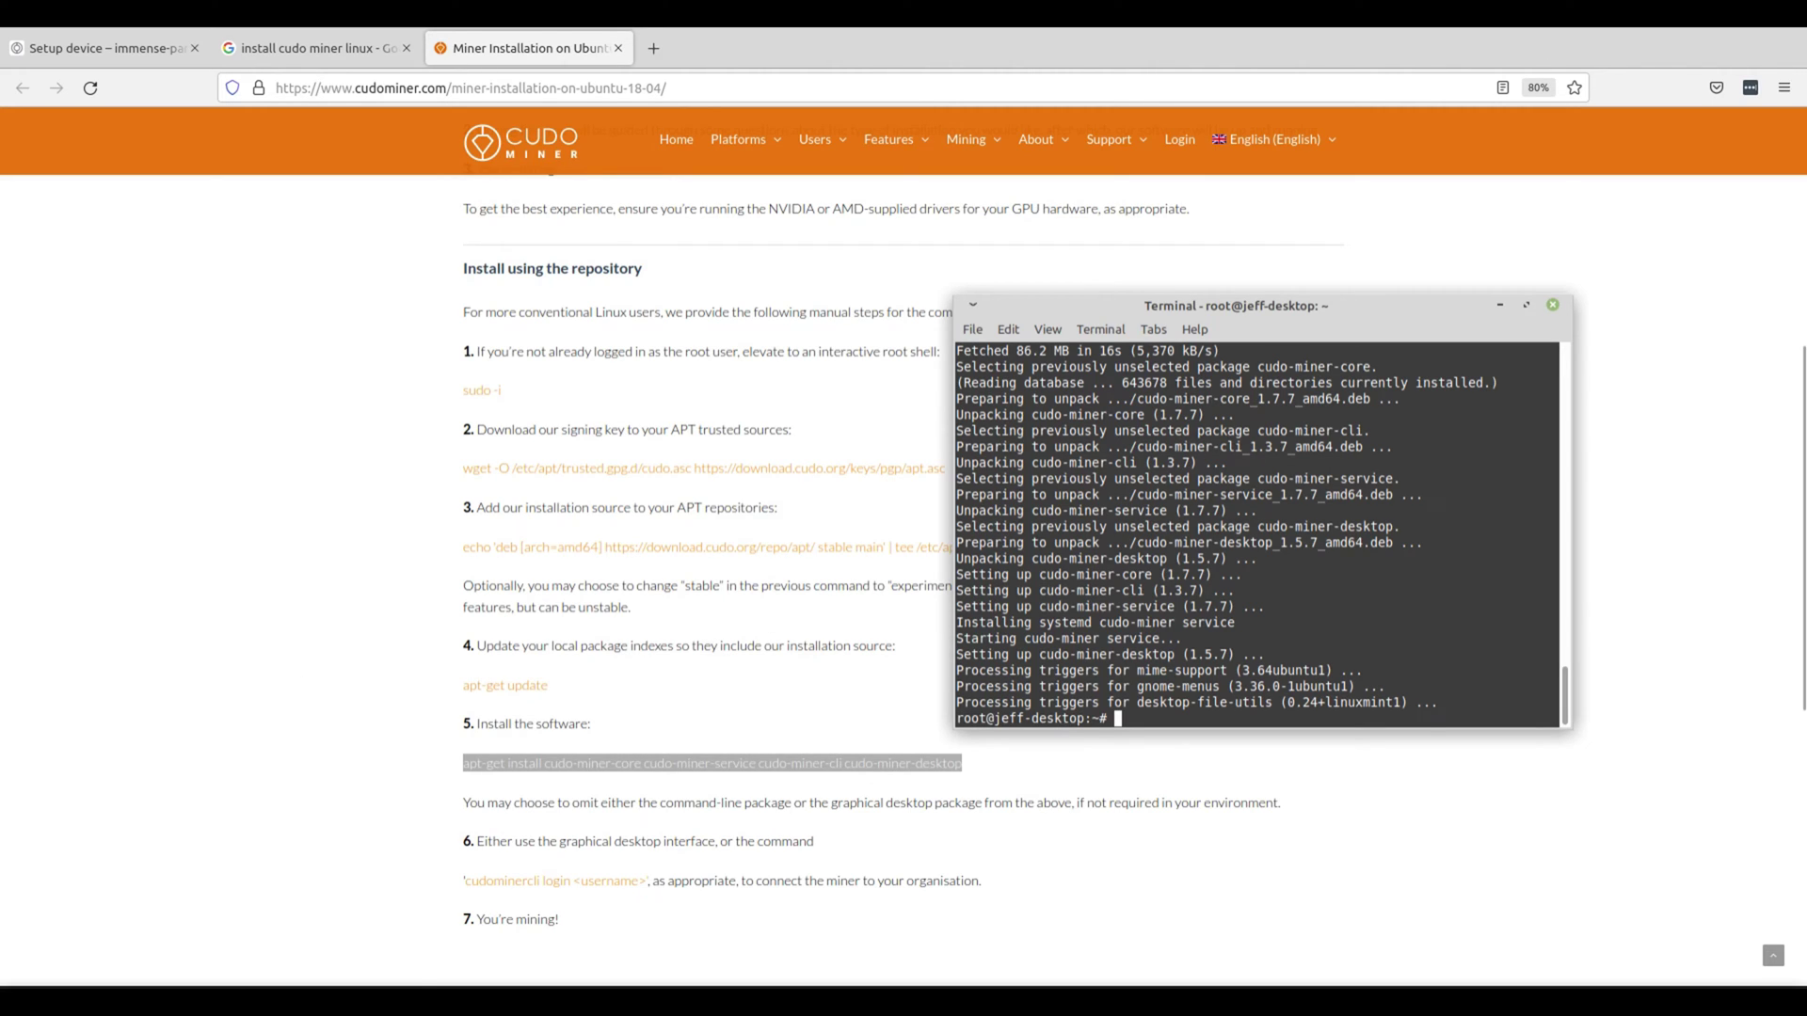
- Launch Cudo Miner from the Linux Mint menu's application list
{"action": "left_click", "coordinate": [11, 1002]}
{"action": "scroll", "coordinate": [314, 680], "scroll_direction": "down", "scroll_amount": 6}
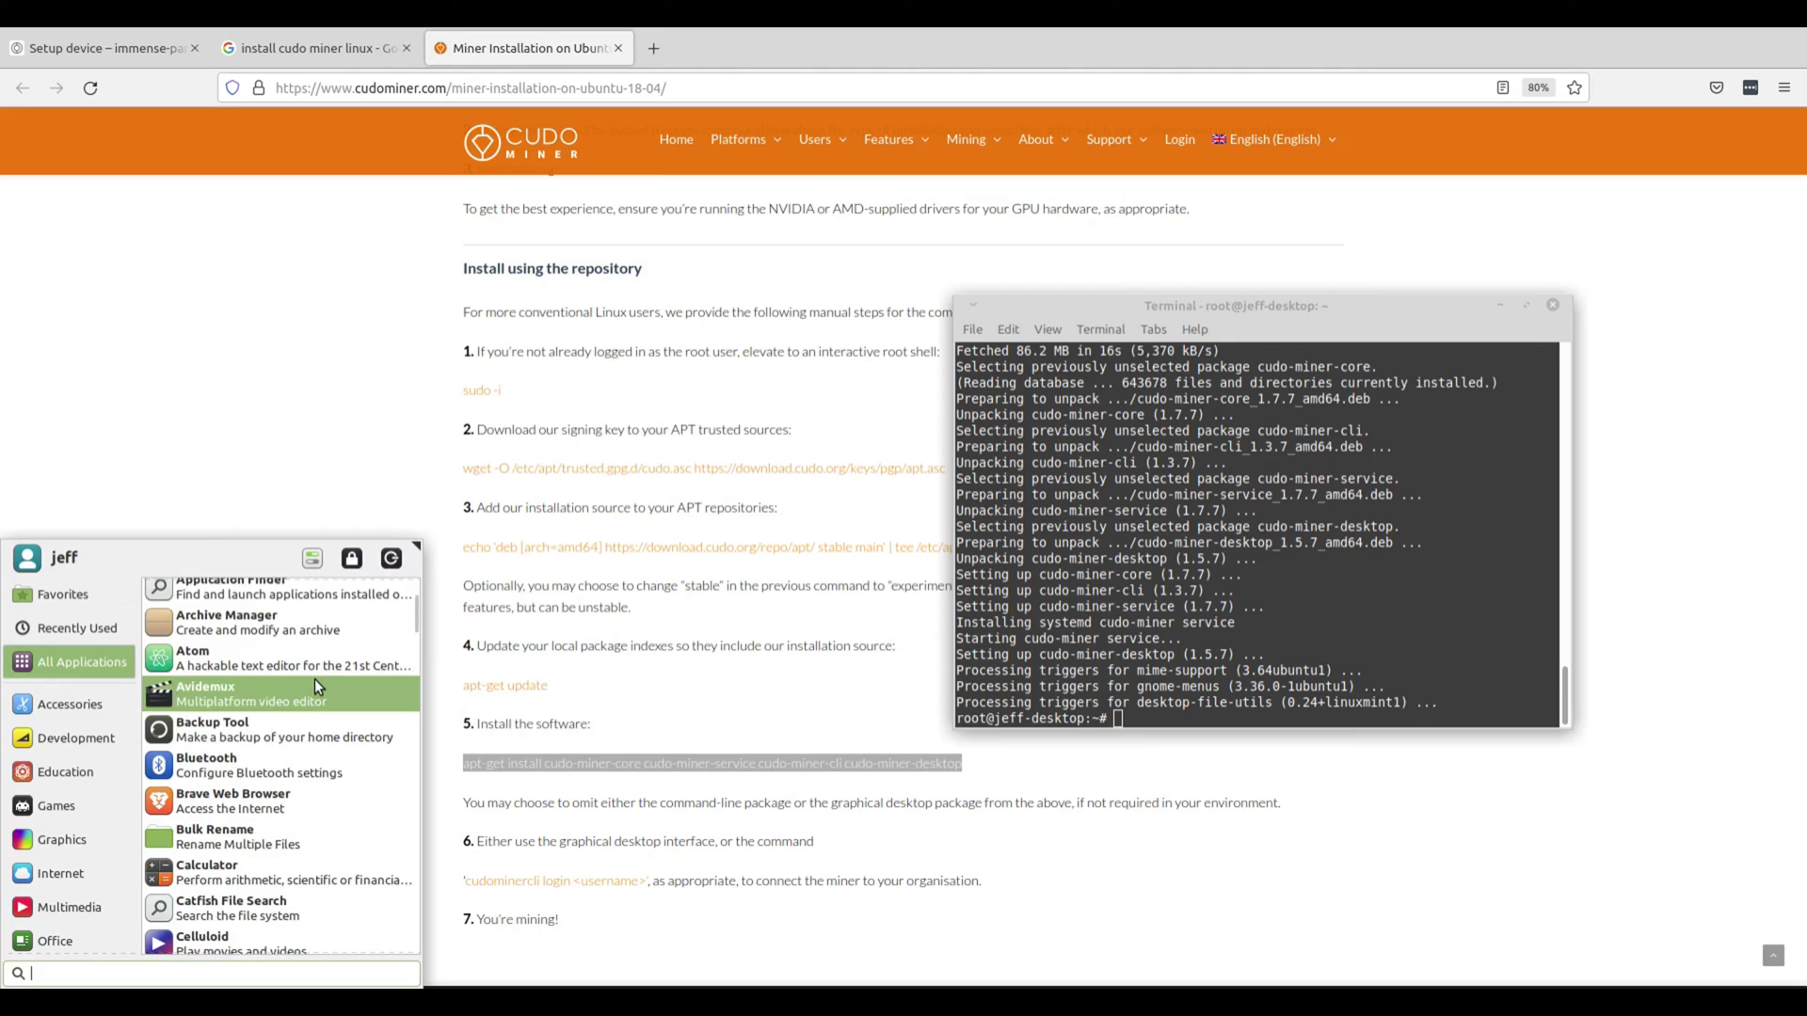
{"action": "left_click", "coordinate": [1298, 642]}
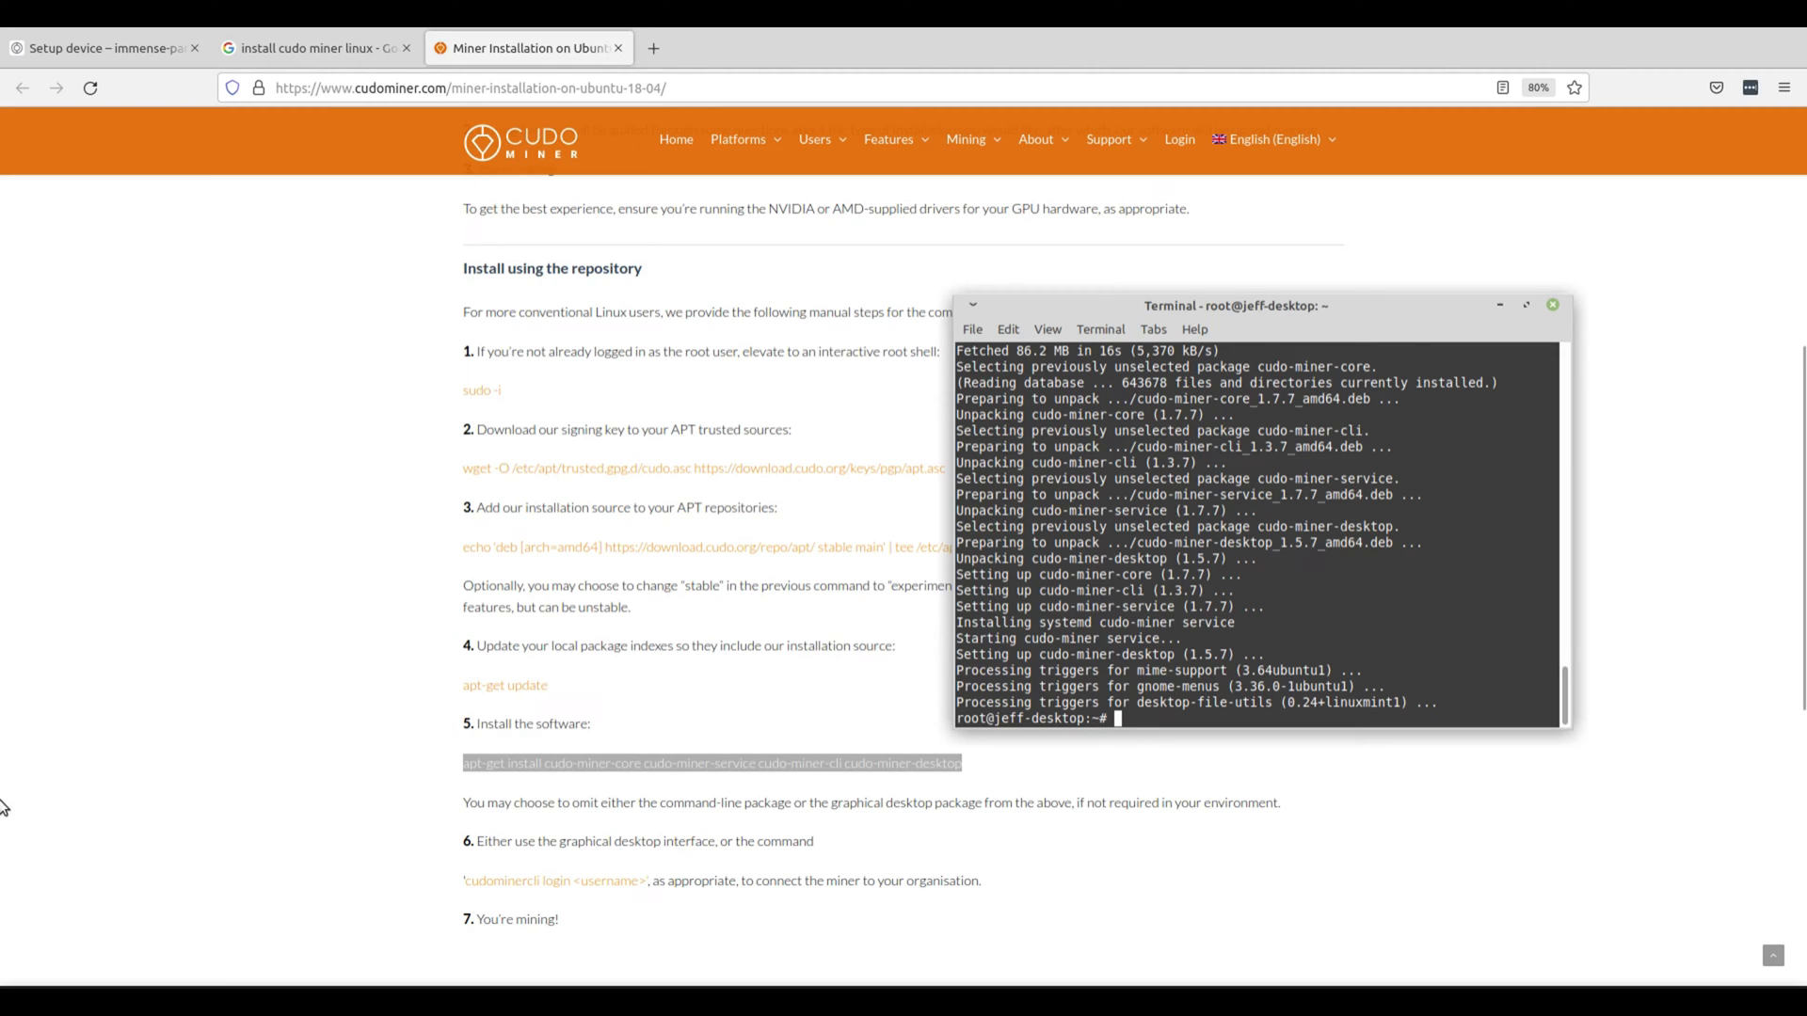
{"action": "left_click", "coordinate": [5, 979]}
{"action": "mouse_move", "coordinate": [71, 662]}
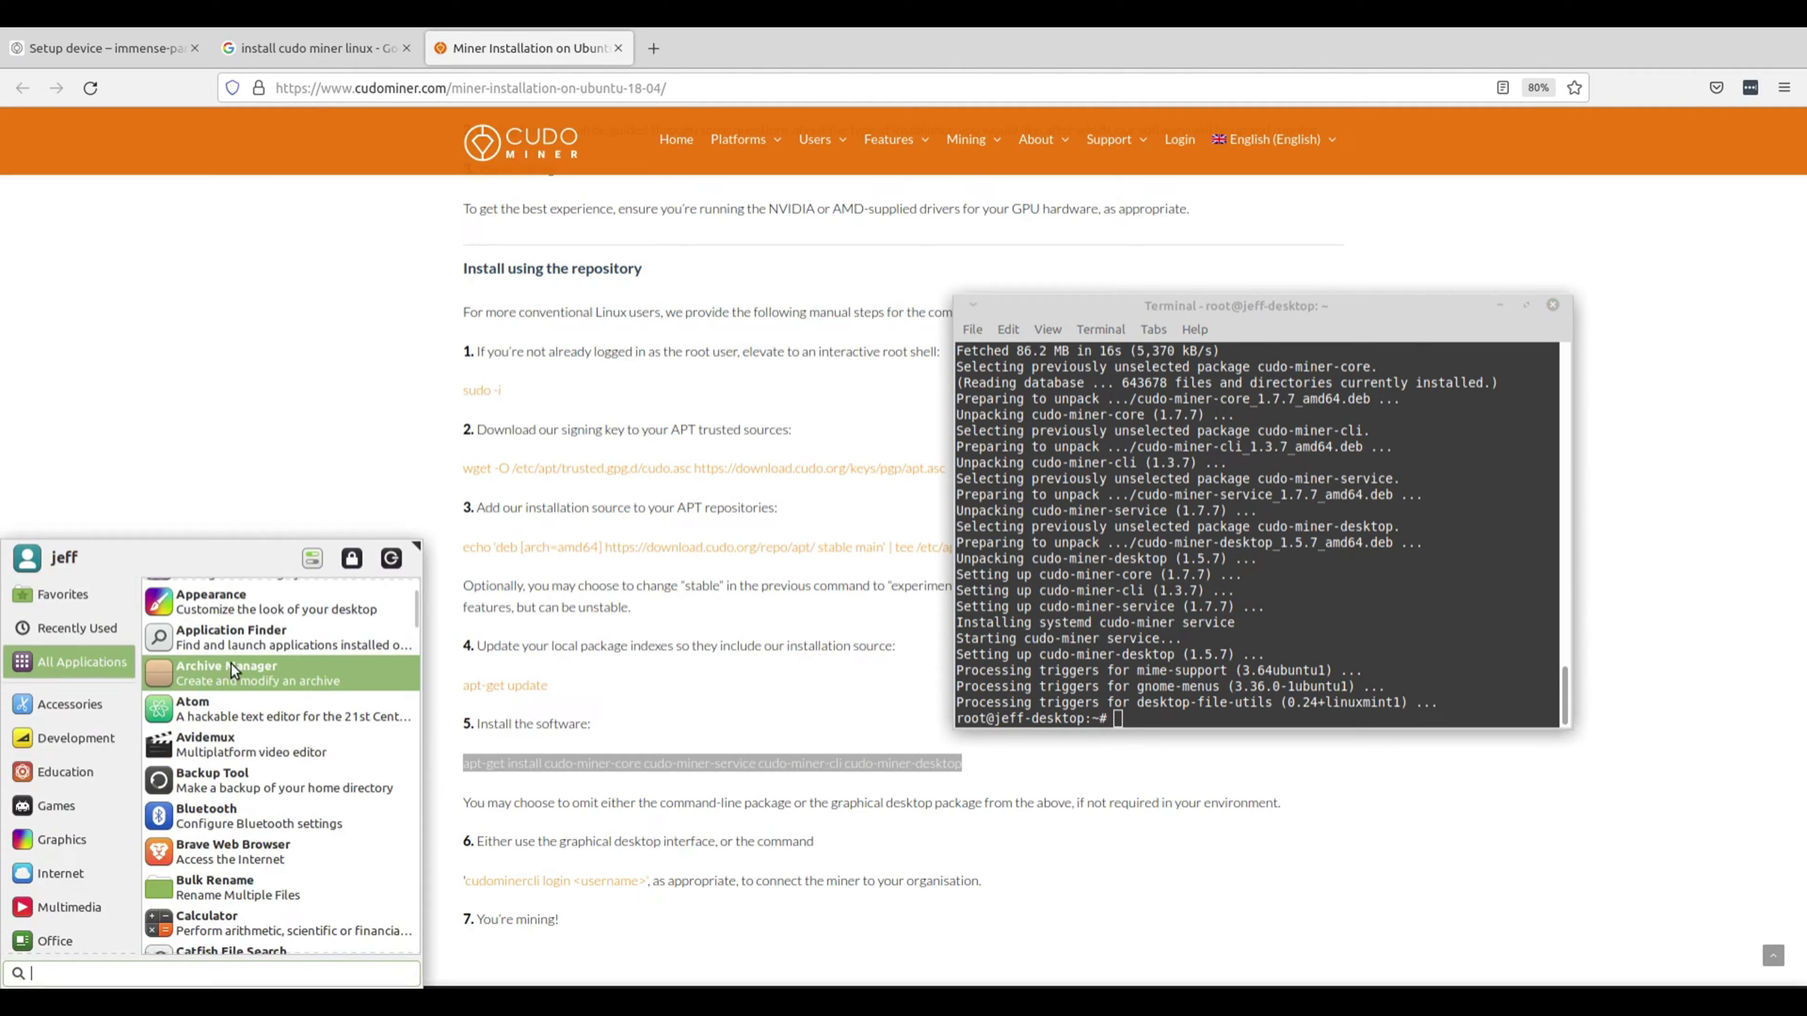
{"action": "scroll", "coordinate": [231, 663], "scroll_direction": "down", "scroll_amount": 4}
{"action": "scroll", "coordinate": [234, 663], "scroll_direction": "down", "scroll_amount": 3}
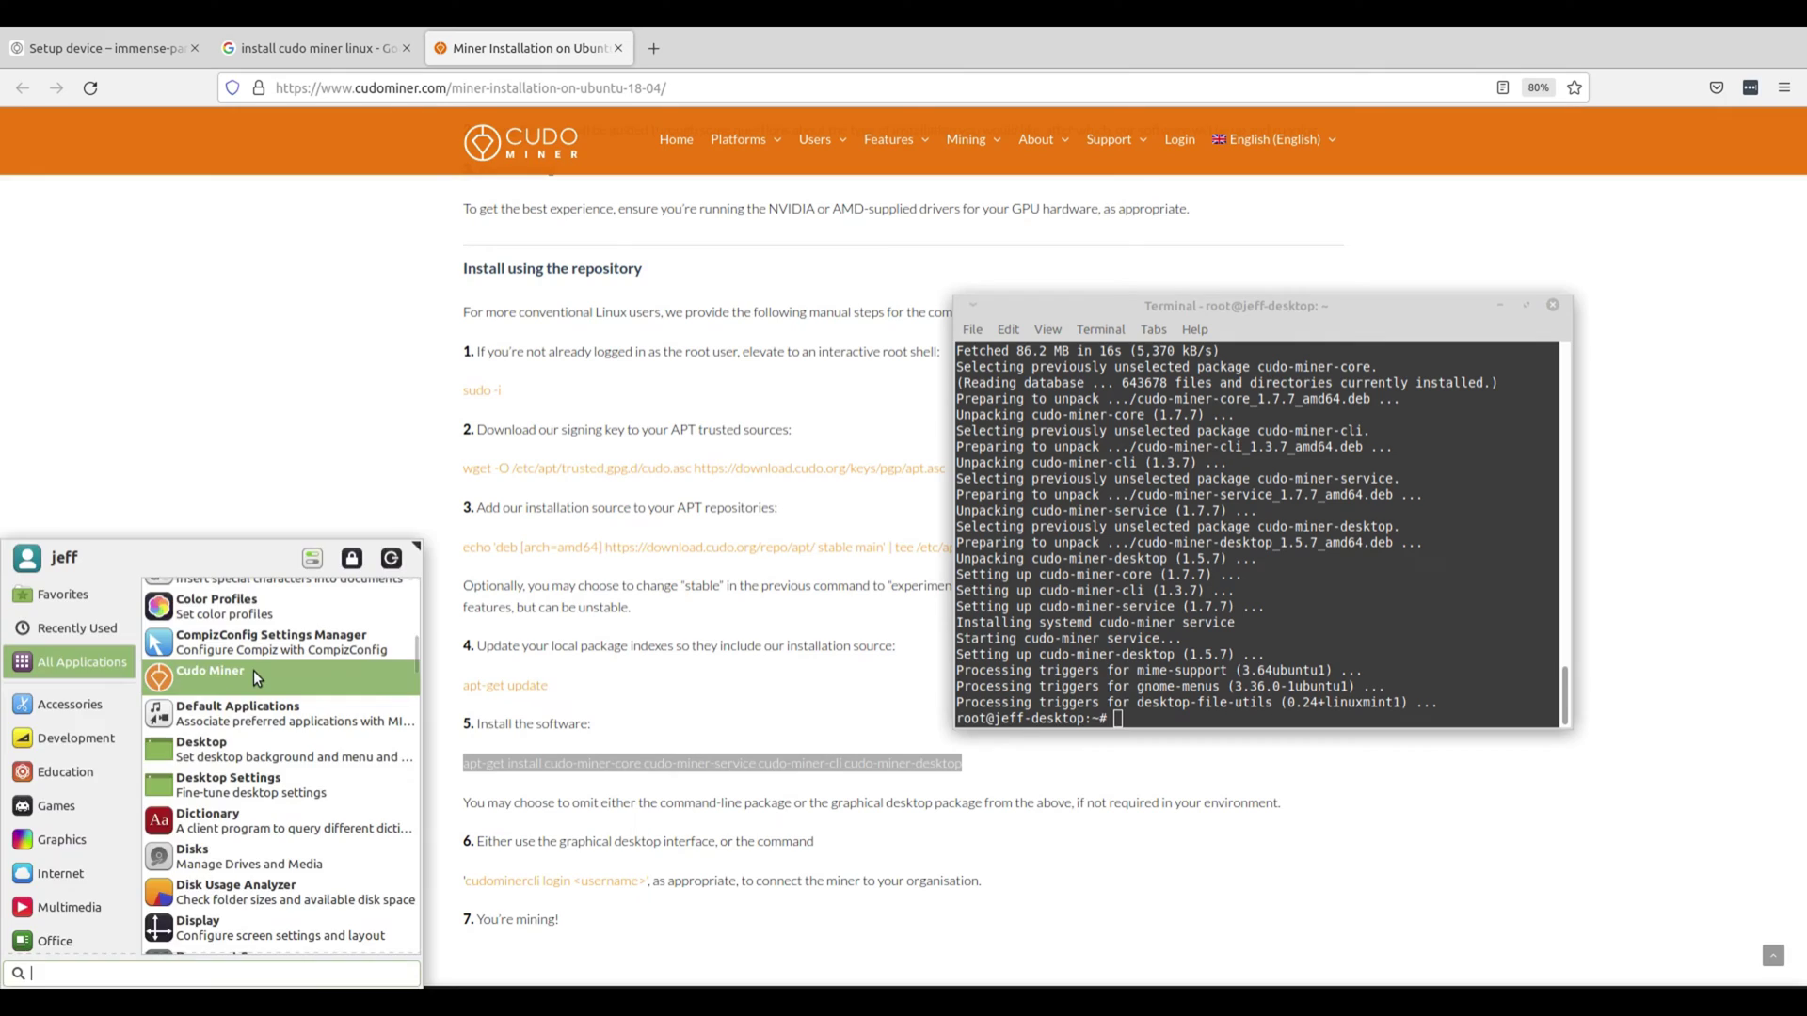
{"action": "left_click", "coordinate": [253, 670]}
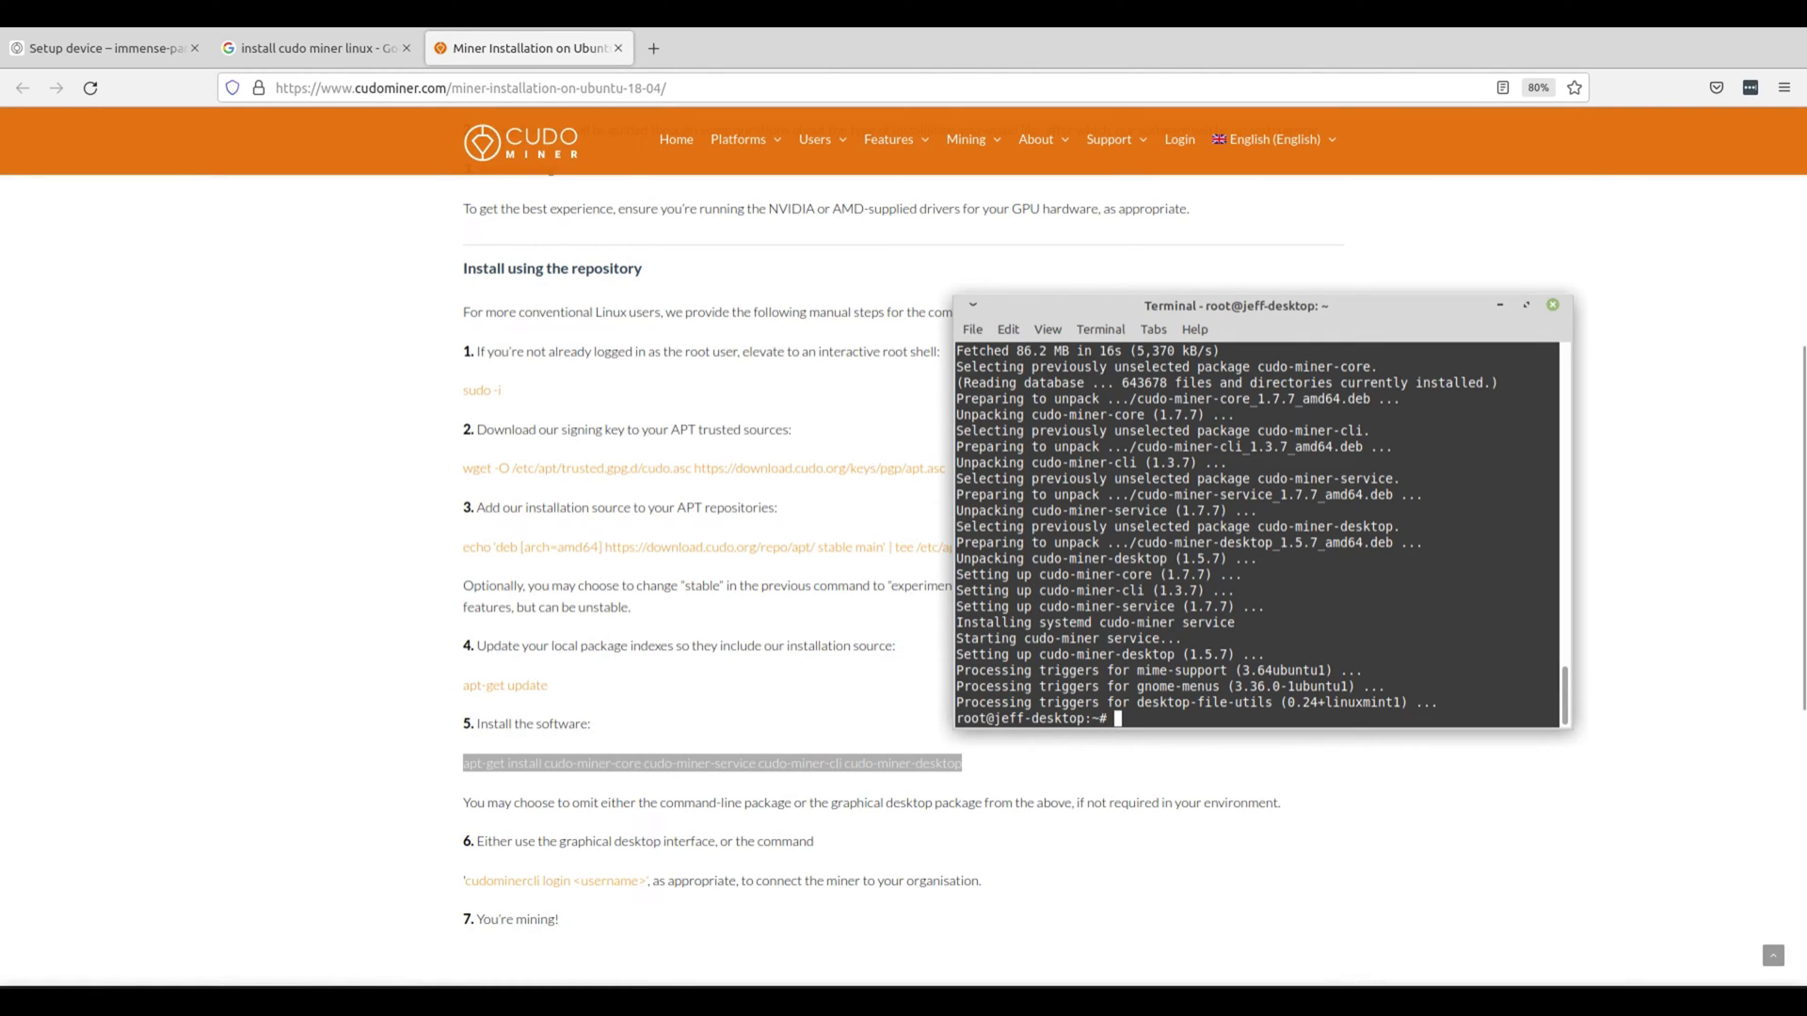
- Bring up the Cudo Miner login window and the console's Setup device tab
{"action": "left_click", "coordinate": [1403, 1002]}
{"action": "left_click", "coordinate": [1412, 972]}
{"action": "left_click", "coordinate": [140, 409]}
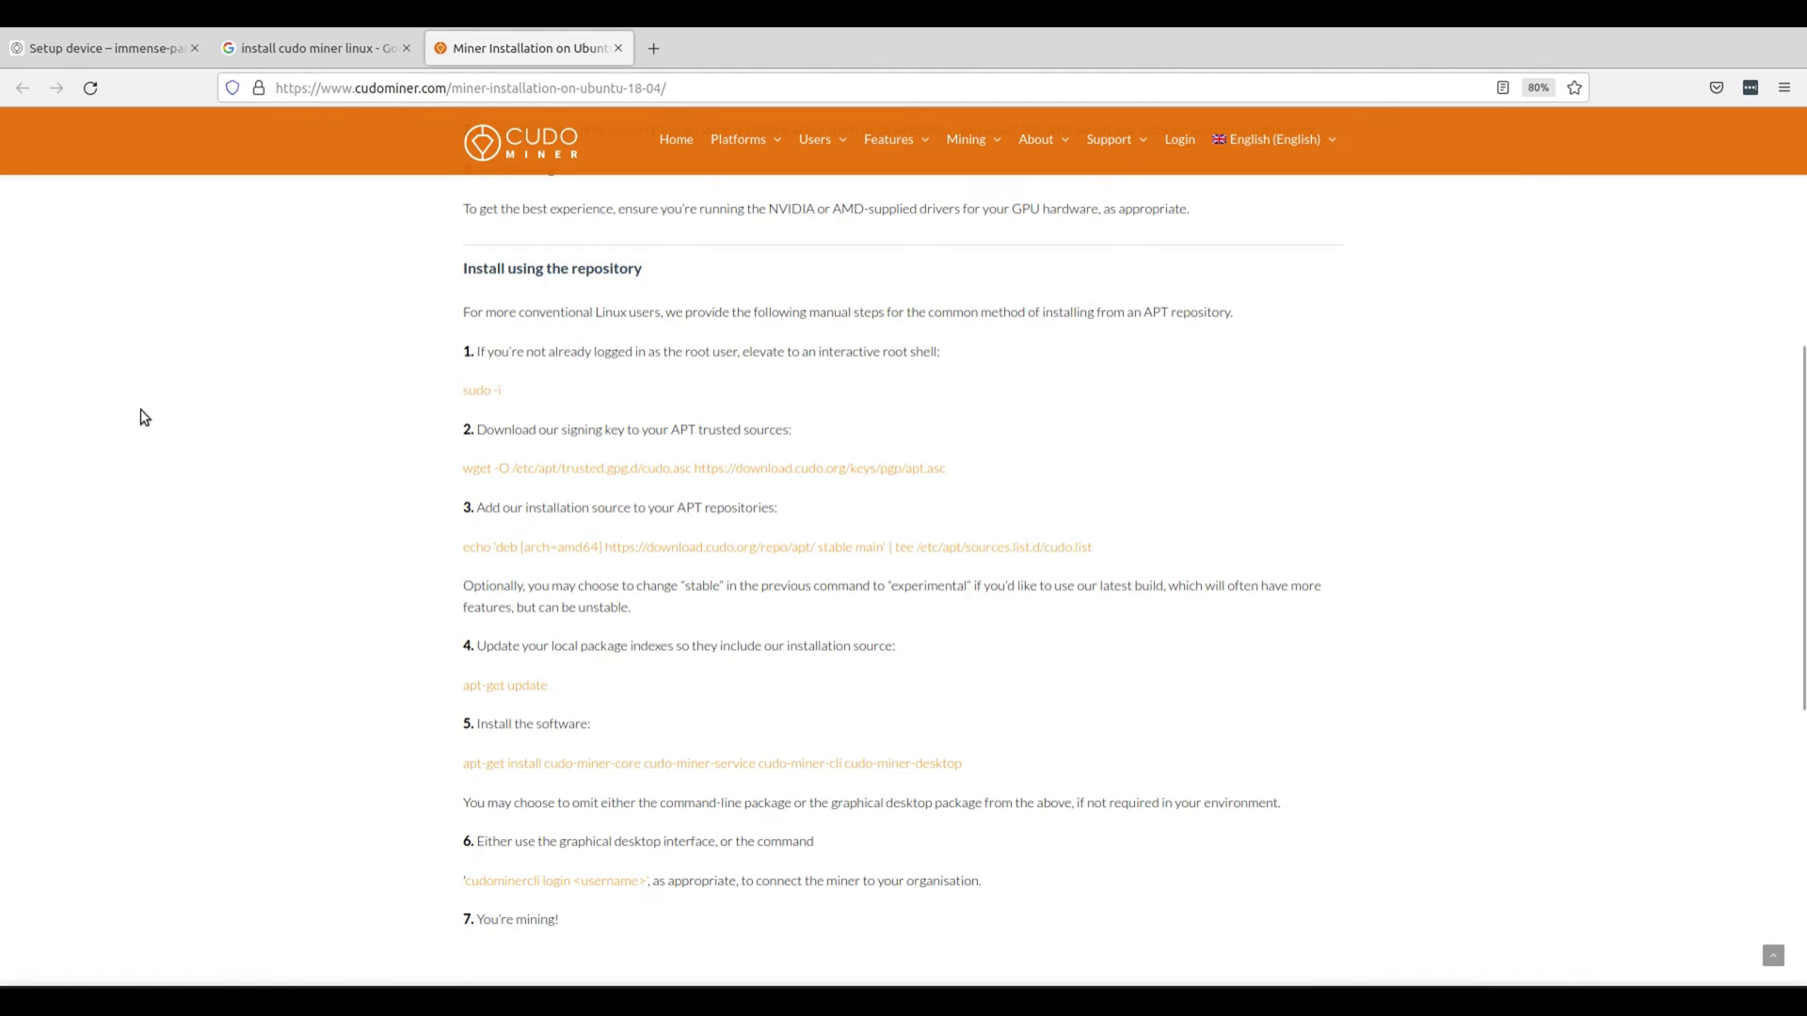
{"action": "left_click", "coordinate": [93, 49]}
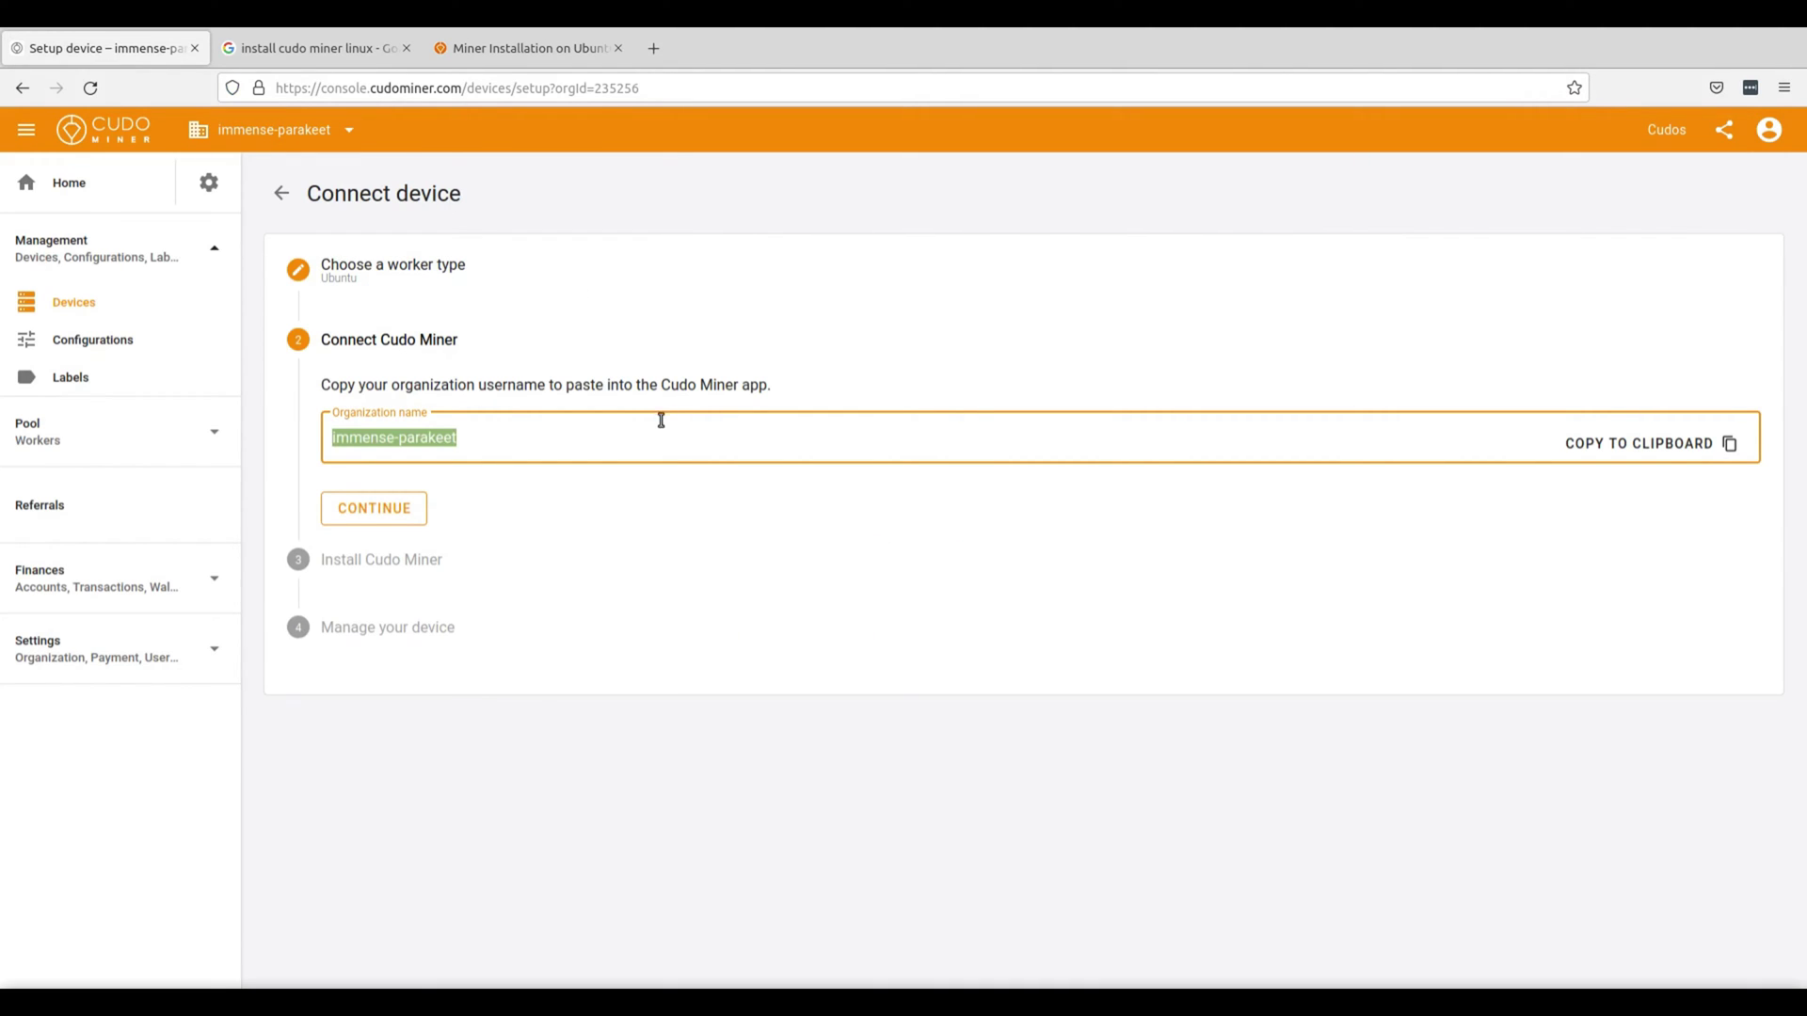
- Copy the organization username and paste it into the desktop app's login to connect
{"action": "left_click", "coordinate": [1728, 446]}
{"action": "left_click", "coordinate": [1351, 938]}
{"action": "left_click", "coordinate": [907, 504]}
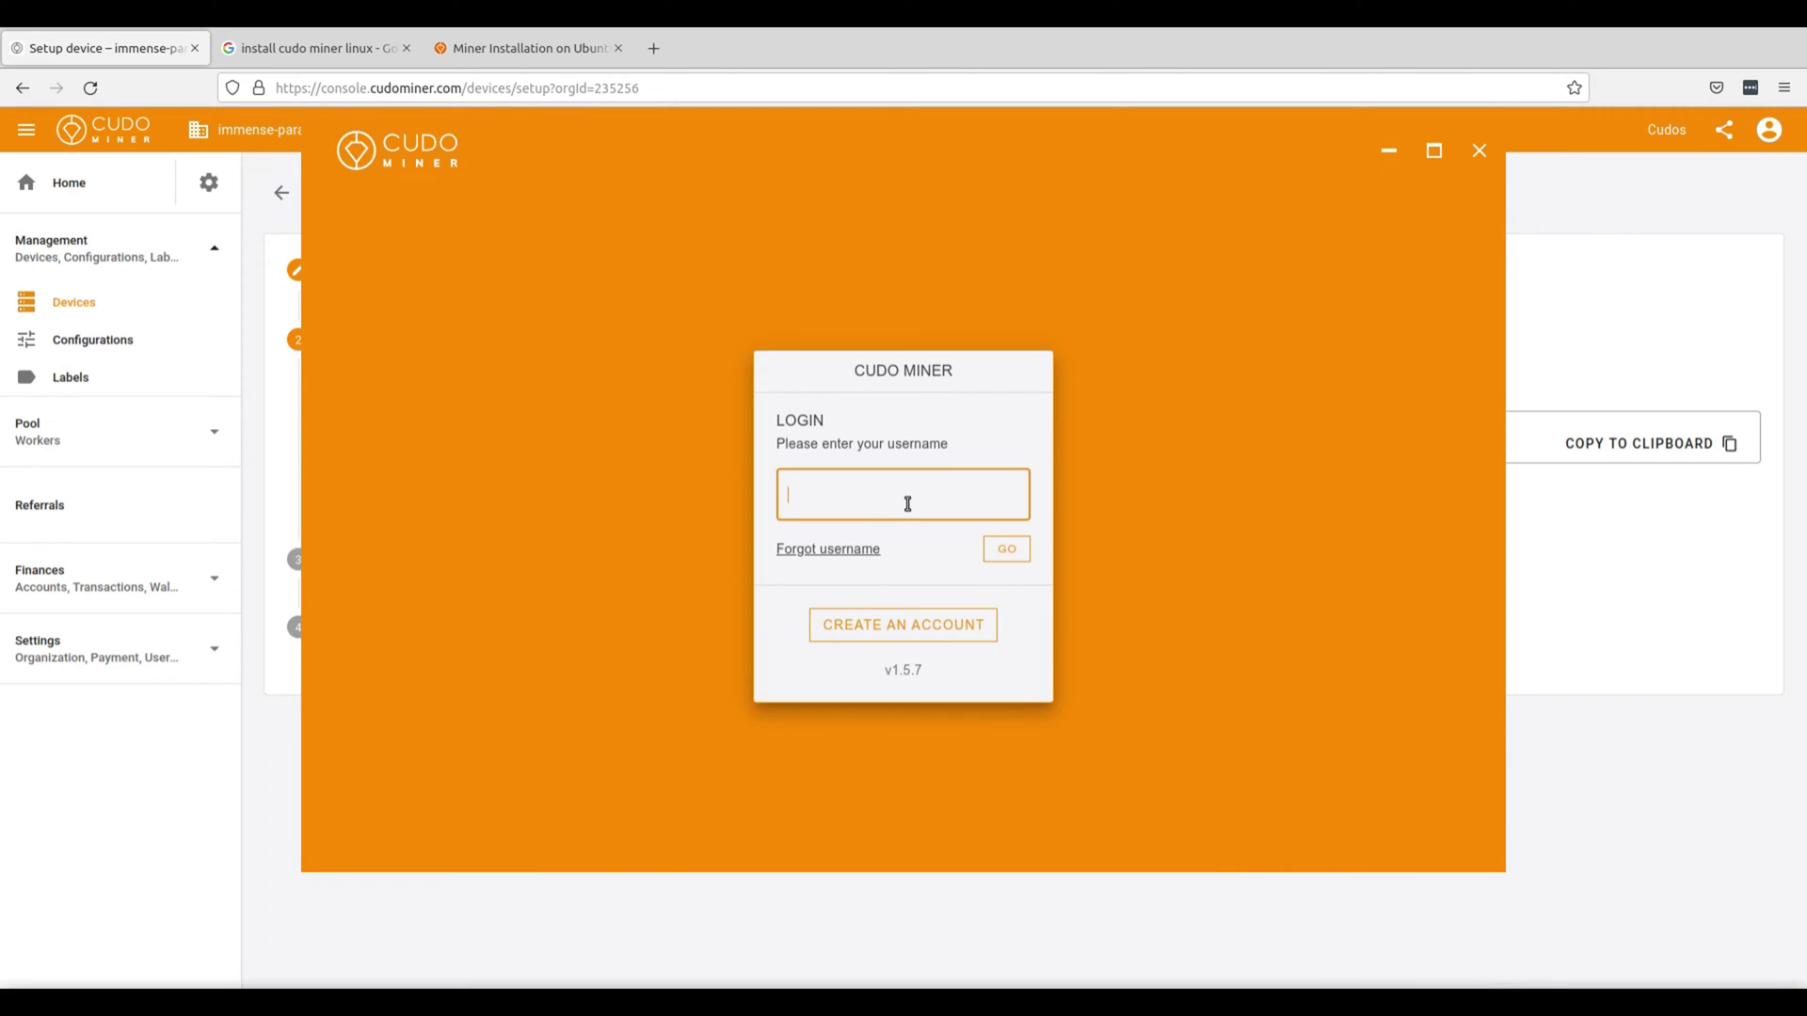
{"action": "key", "text": "ctrl+v"}
{"action": "left_click", "coordinate": [1099, 438]}
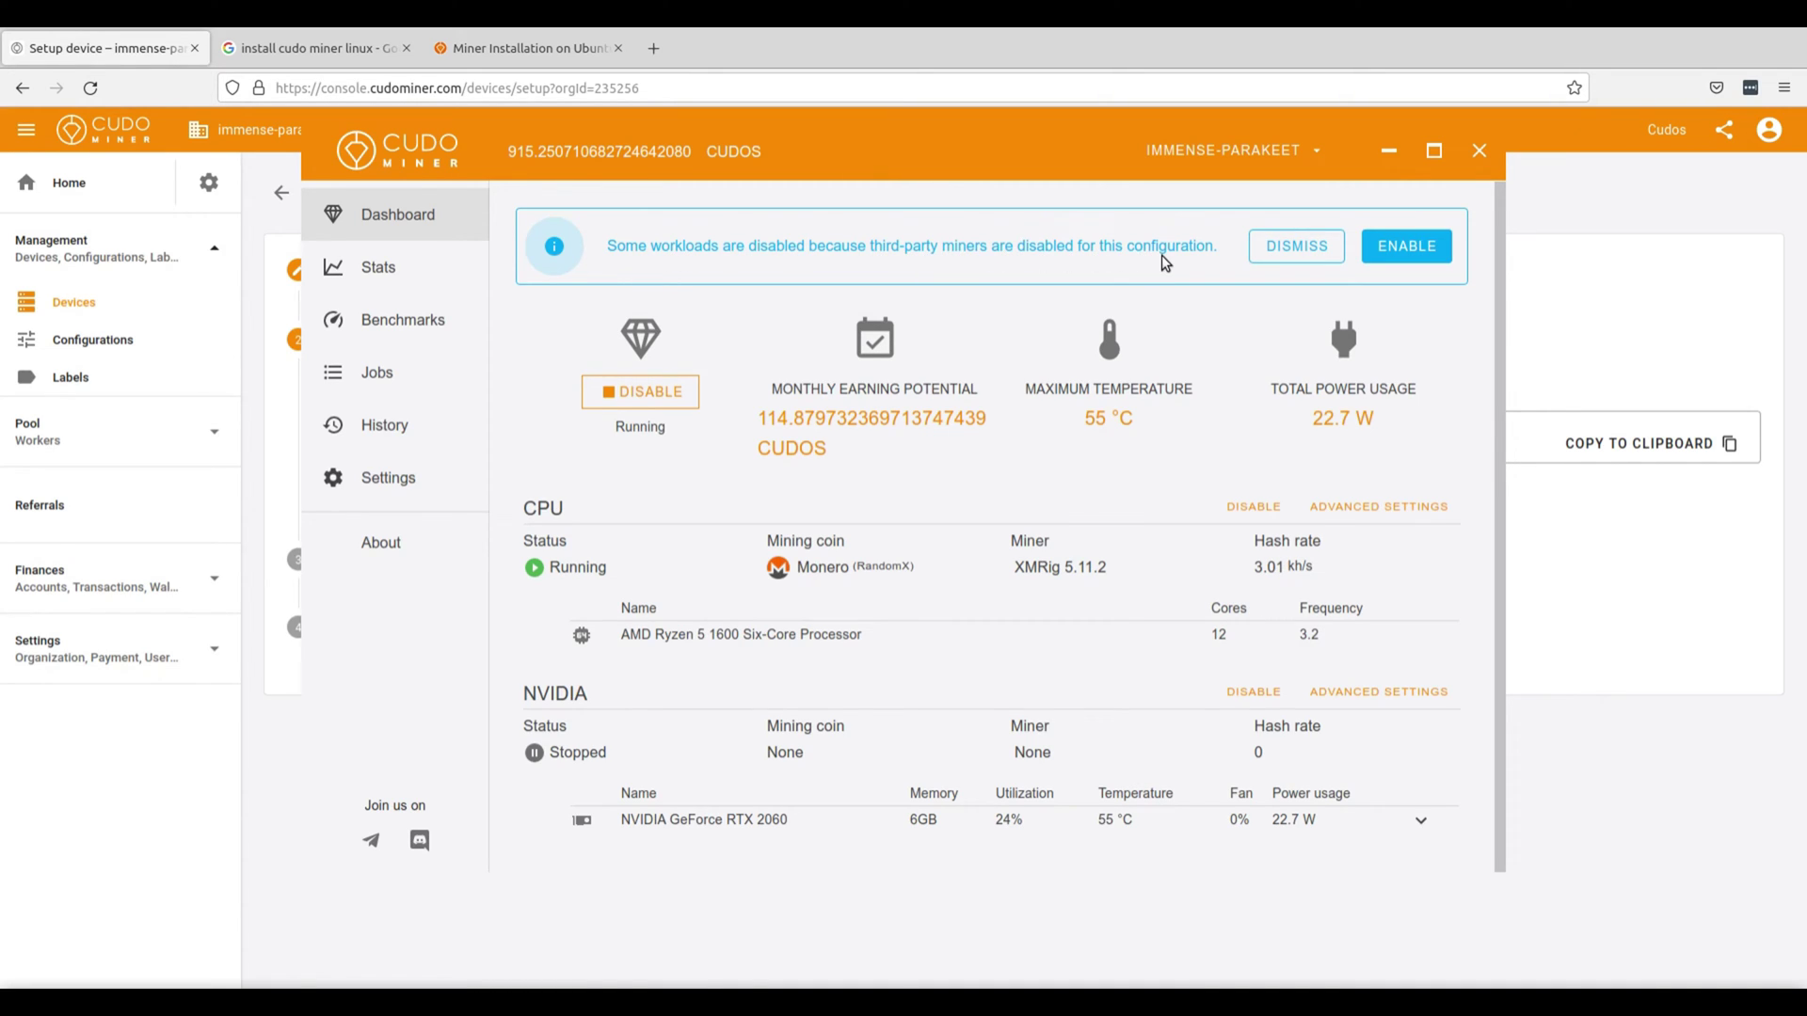
- Accept the risks to enable third-party miners, then open Settings
{"action": "left_click", "coordinate": [1404, 246]}
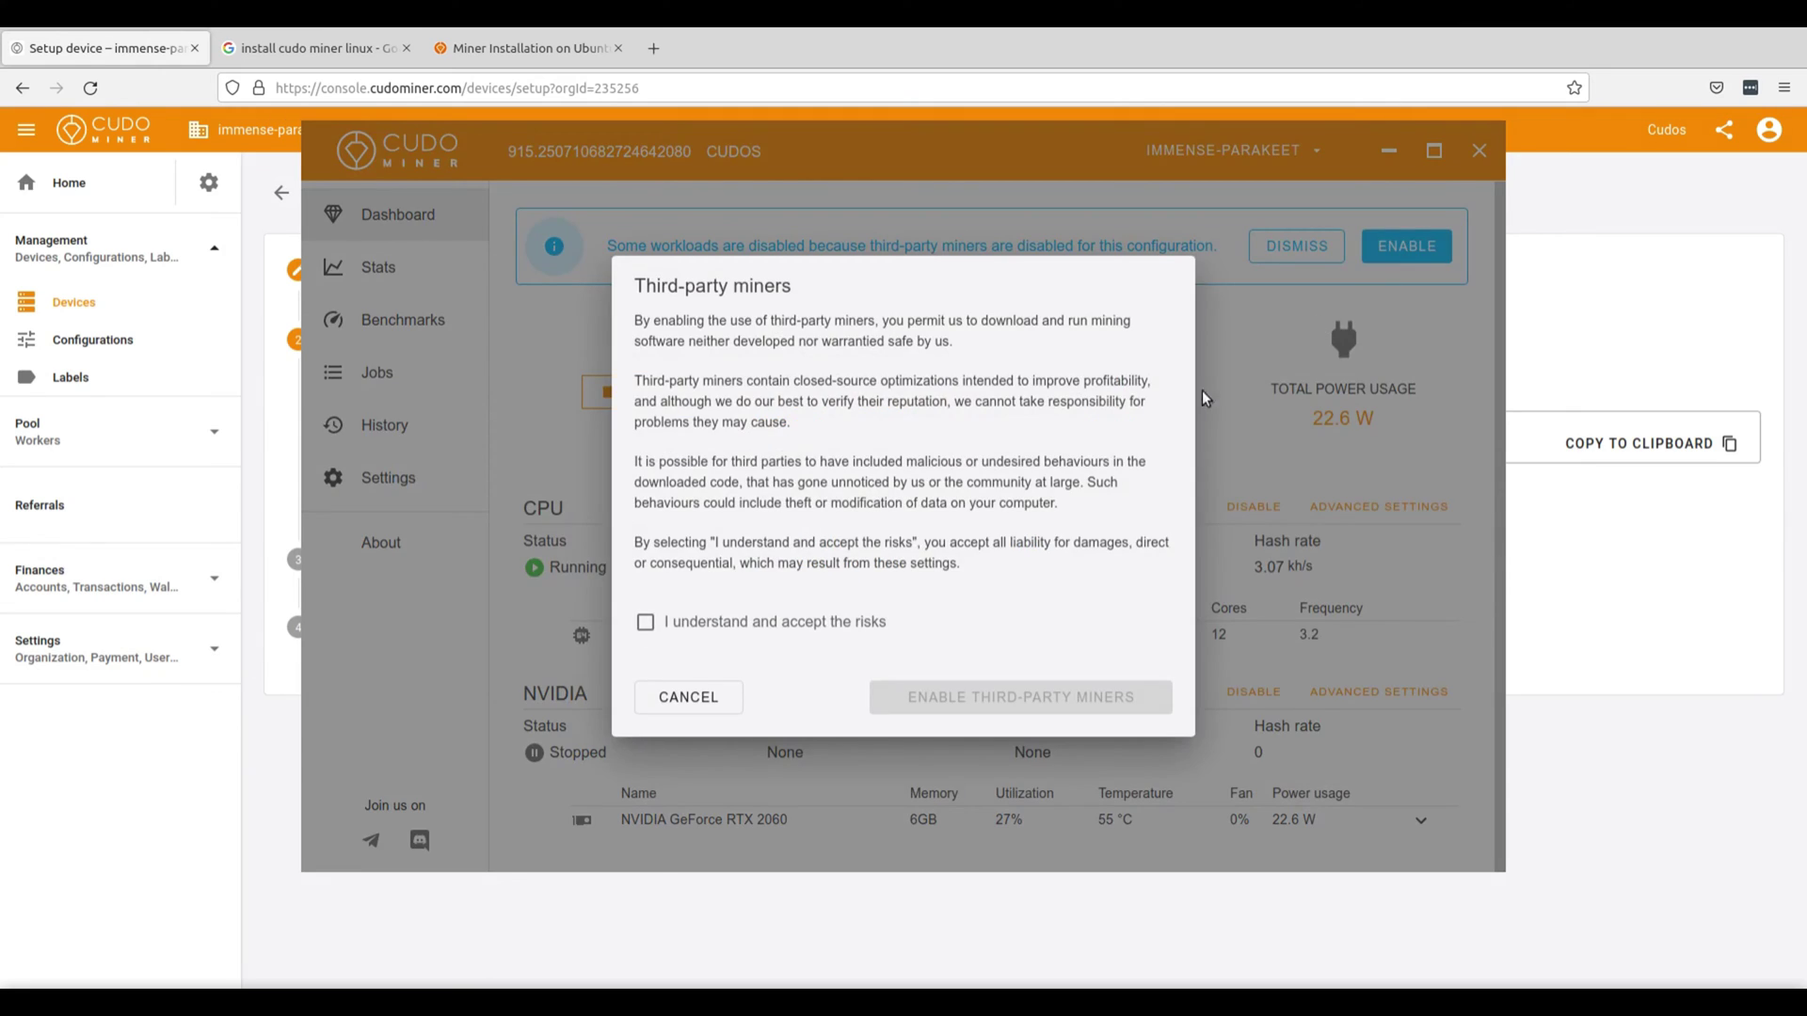
{"action": "left_click", "coordinate": [715, 621]}
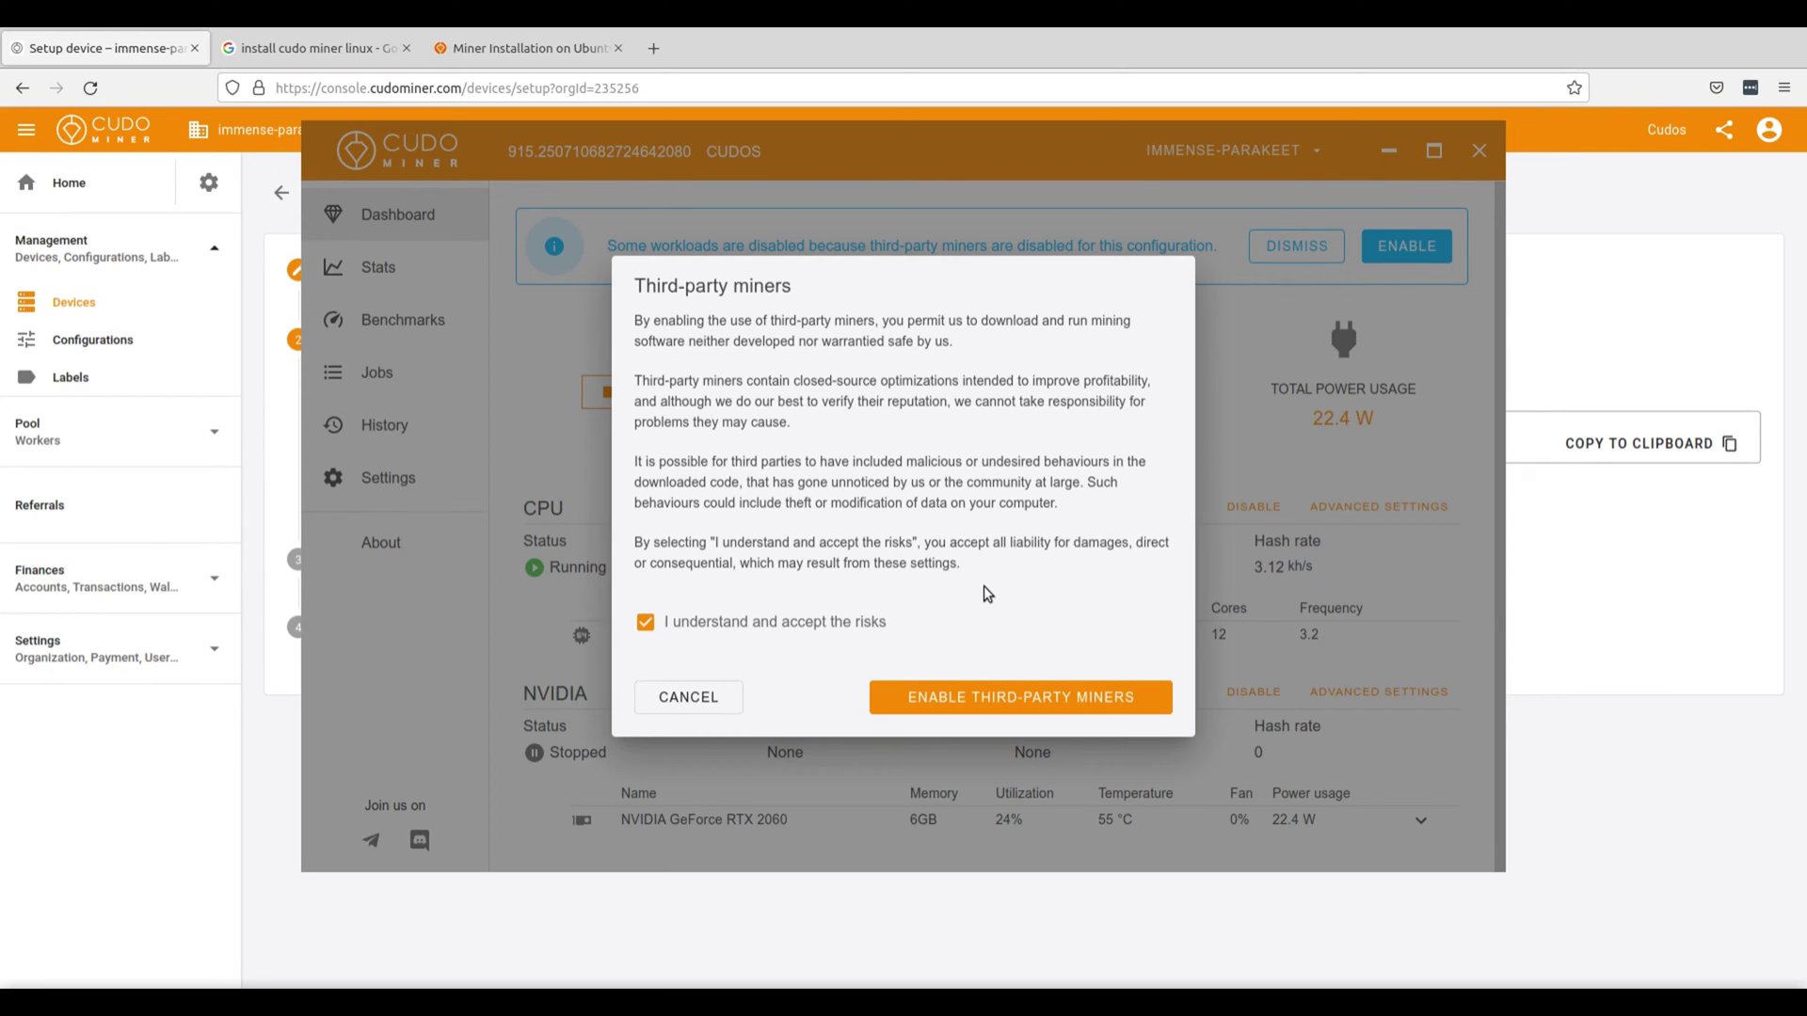
{"action": "left_click", "coordinate": [992, 698]}
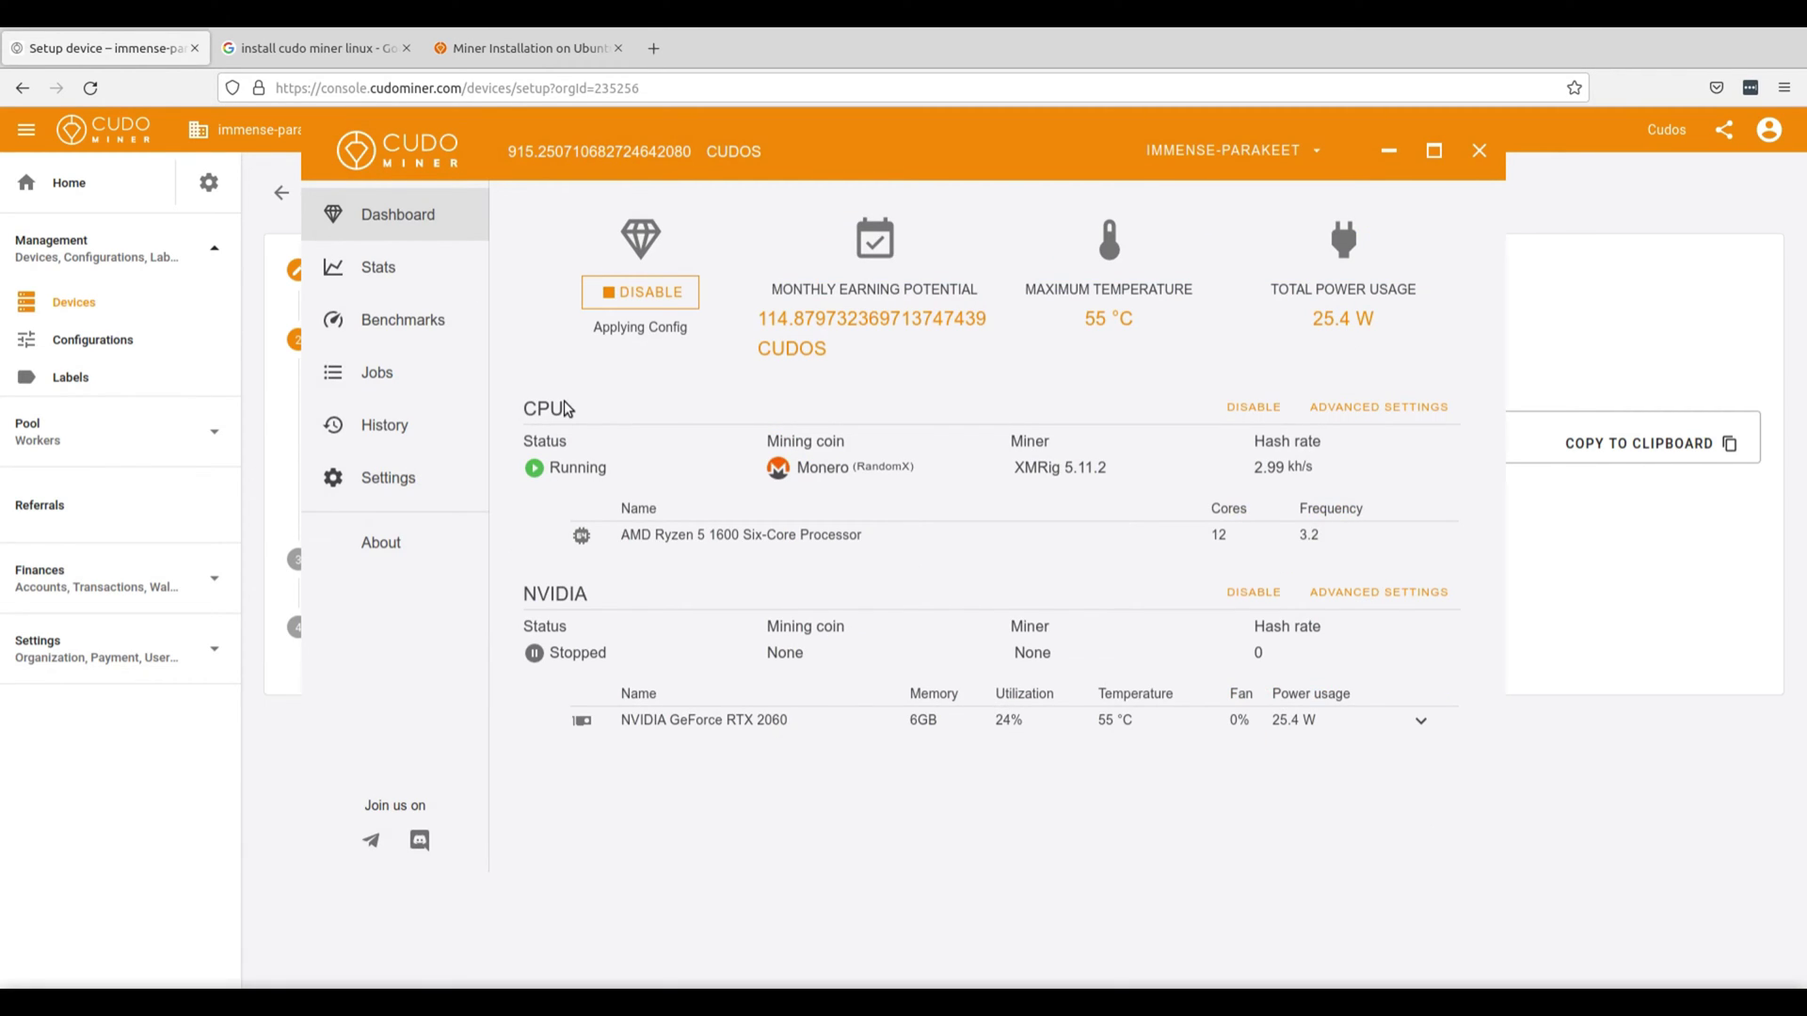
{"action": "left_click", "coordinate": [412, 482]}
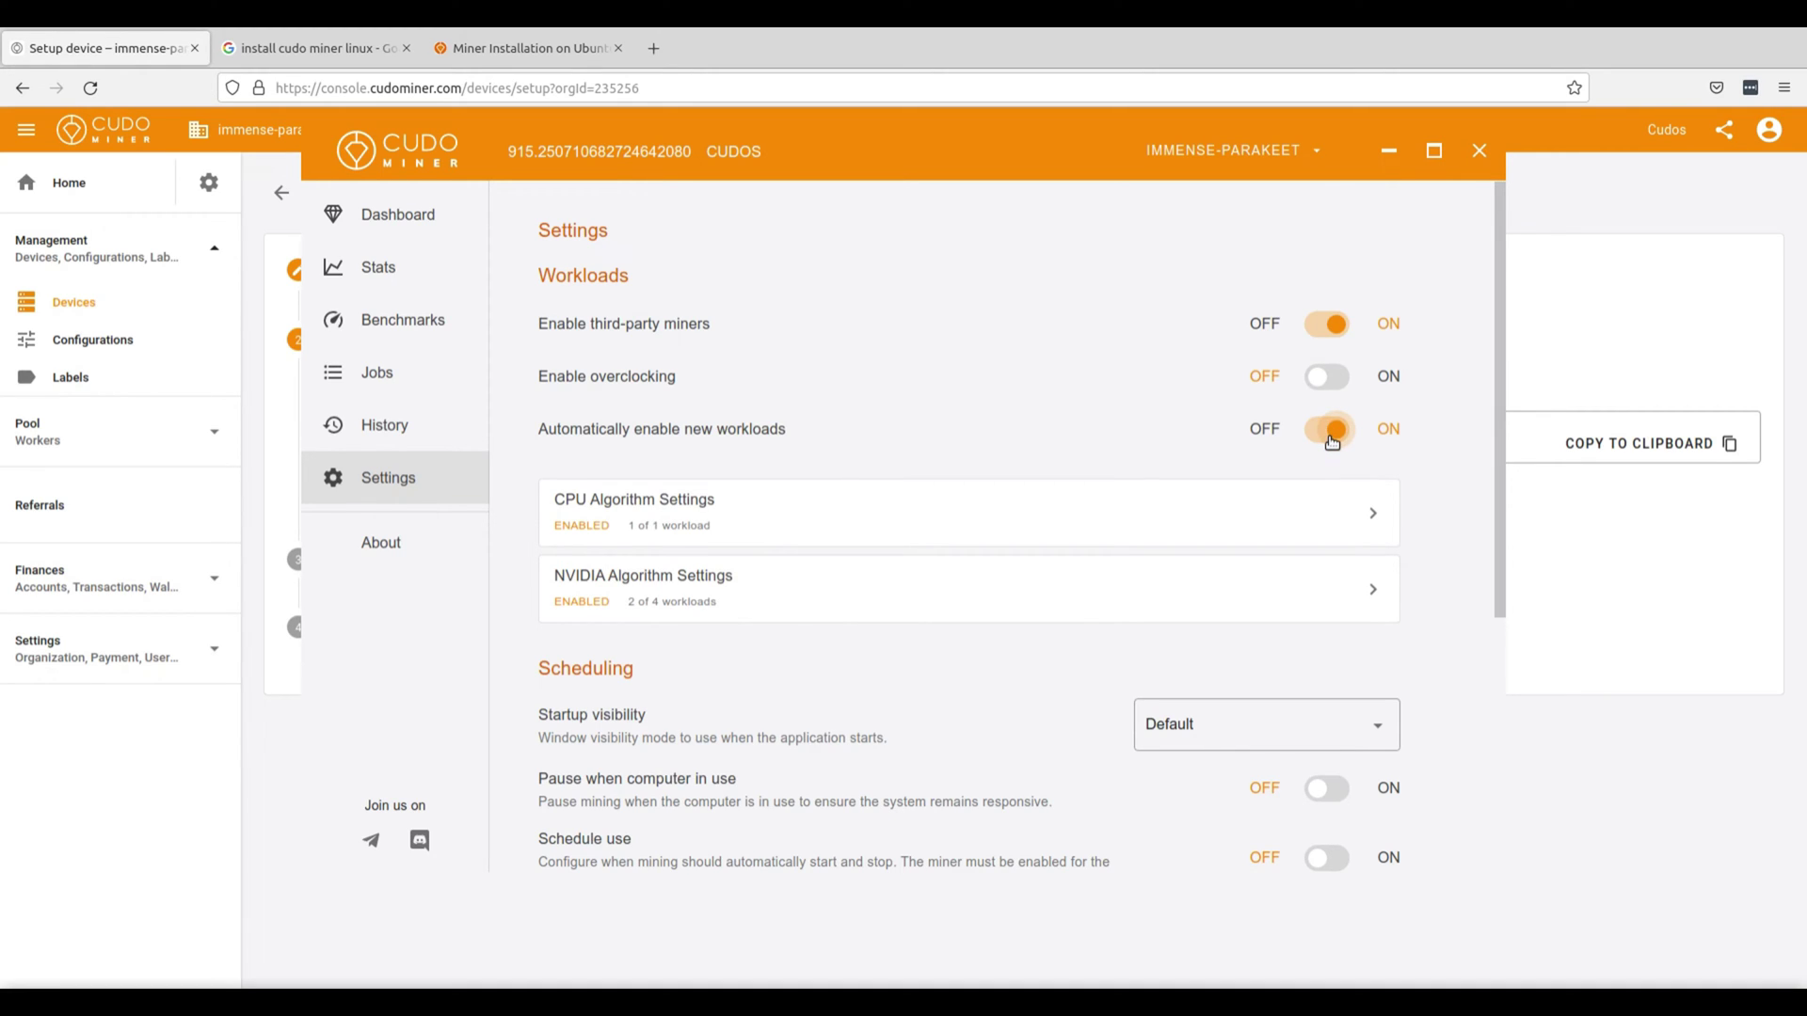
- Review the CPU Monero / RandomX / XMRig workload settings and return to Settings
{"action": "left_click", "coordinate": [1209, 506]}
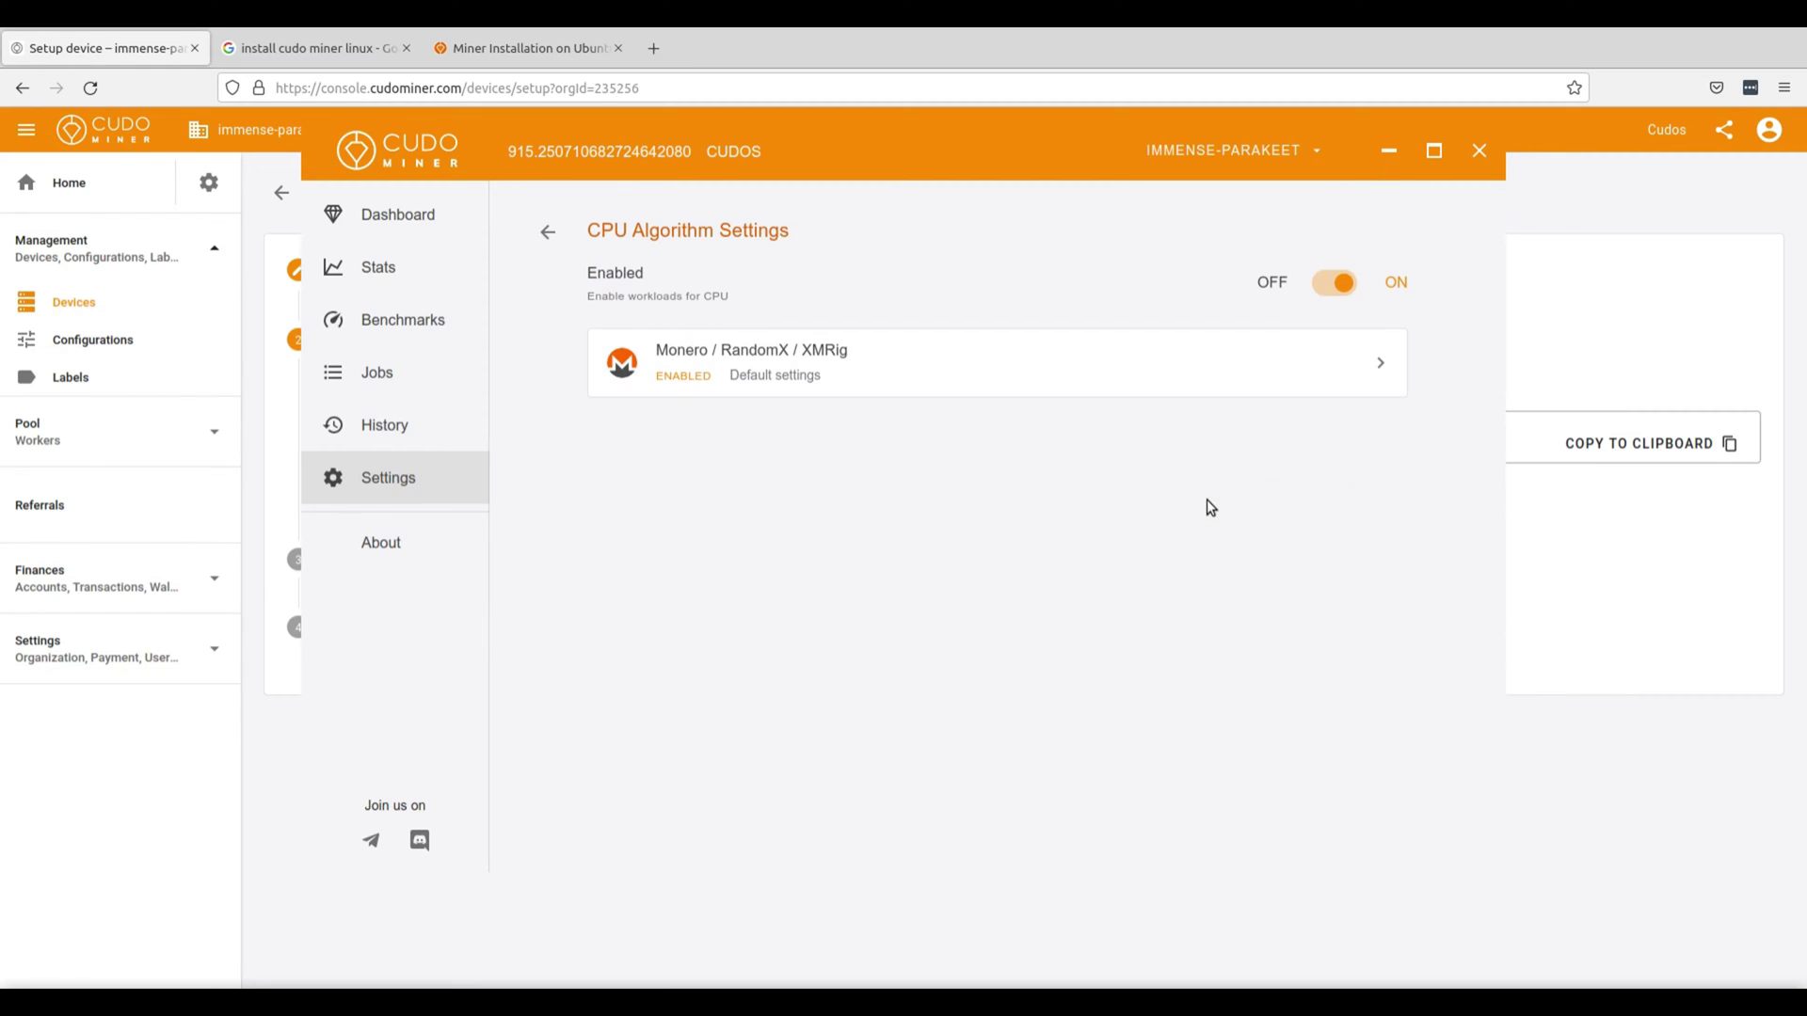
{"action": "left_click", "coordinate": [1243, 374]}
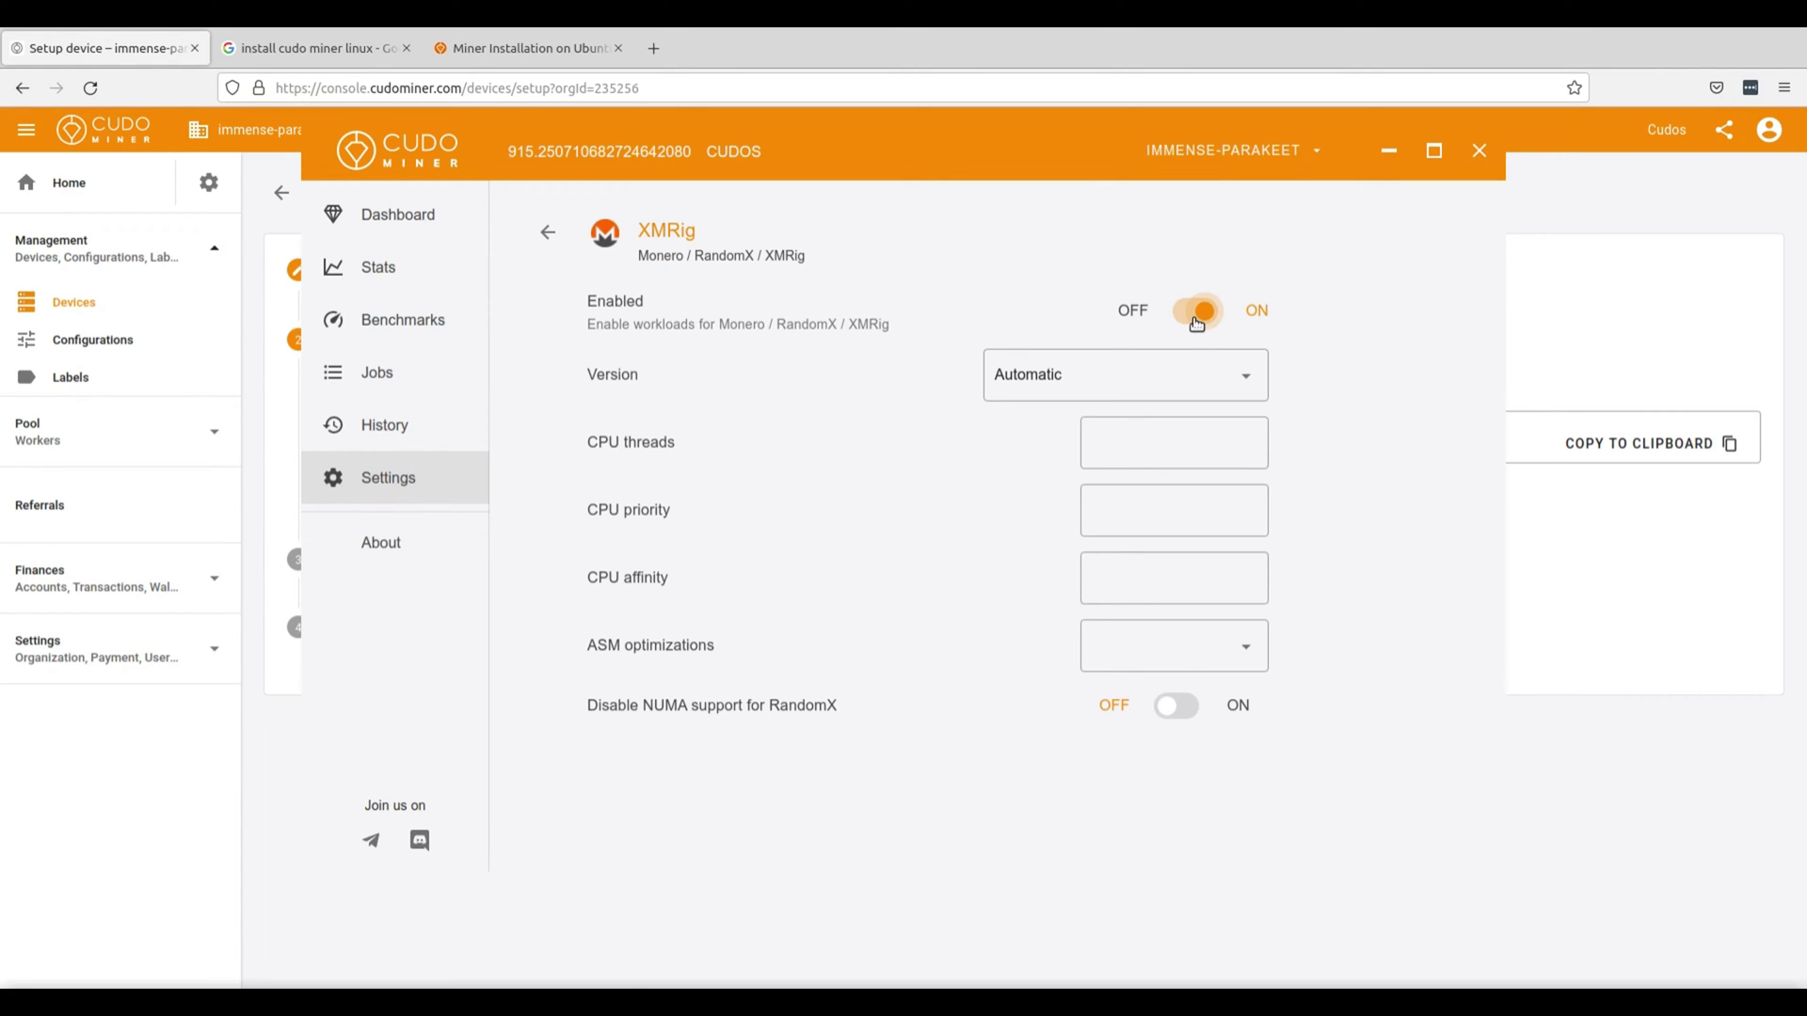
{"action": "left_click", "coordinate": [547, 232]}
{"action": "left_click", "coordinate": [550, 233]}
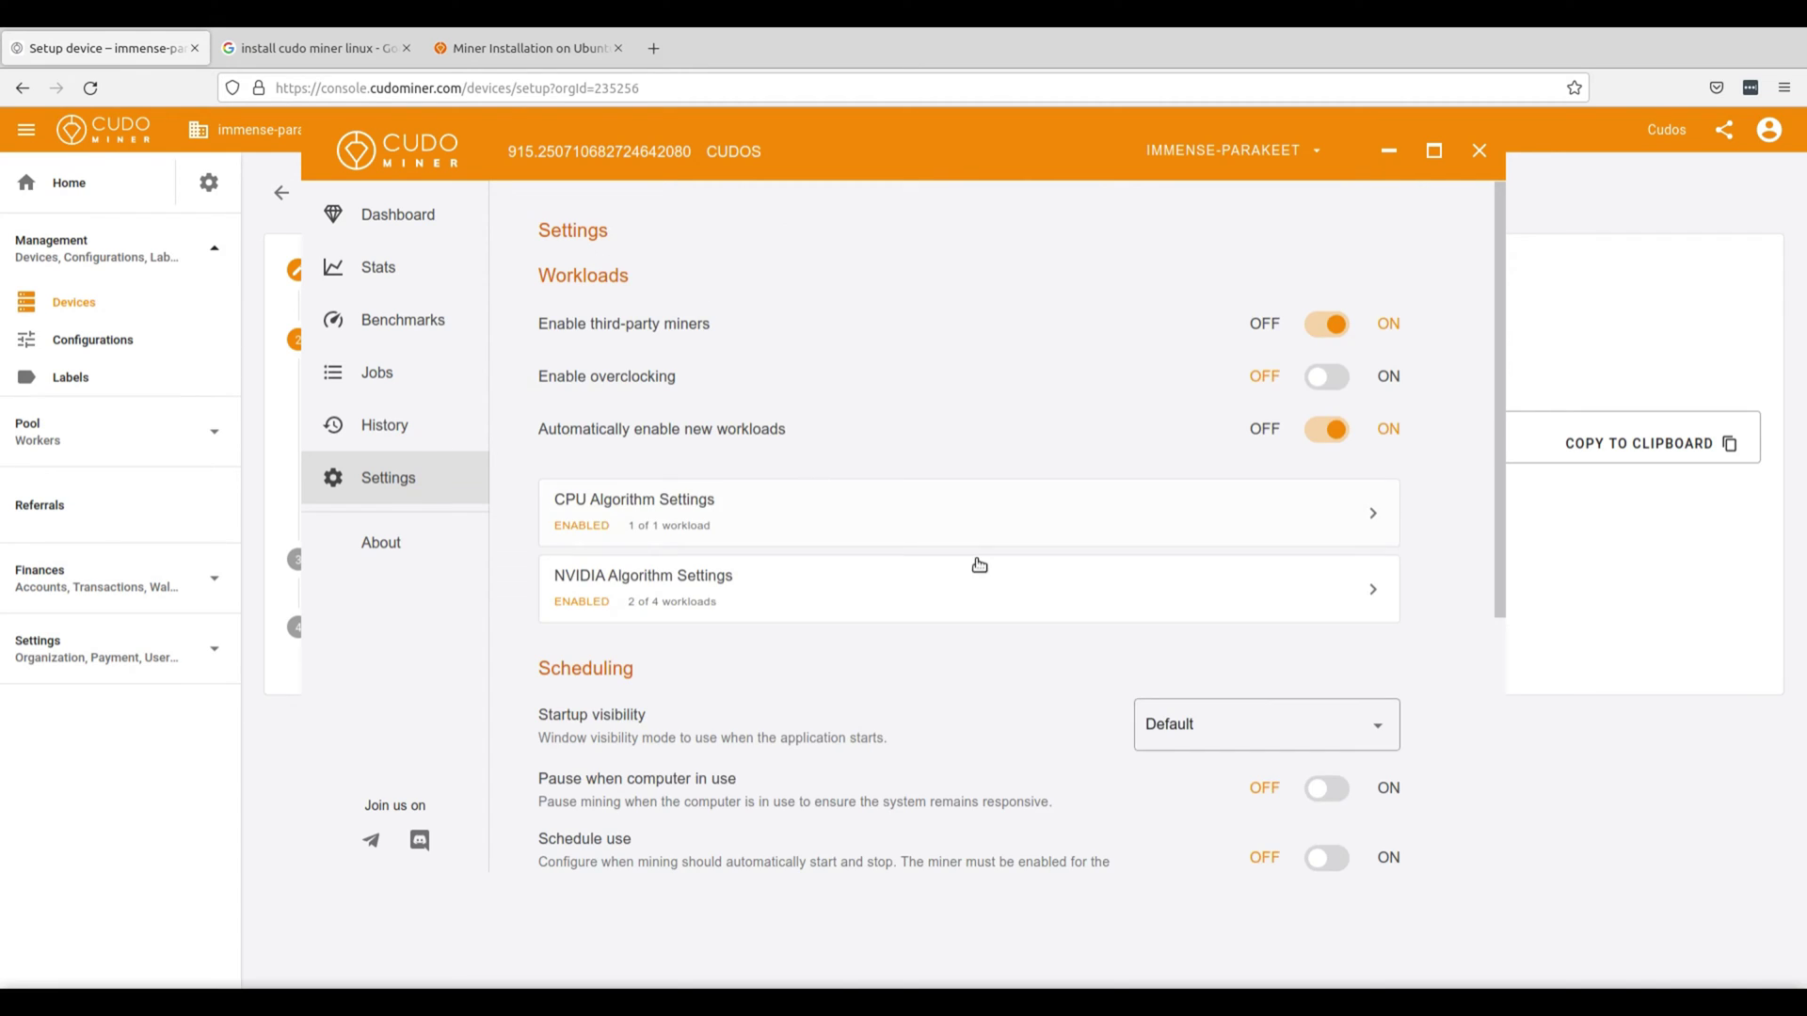
- Switch on and save the NVIDIA Phoenix workload, then check T-Rex, giving 4 of 4 enabled
{"action": "left_click", "coordinate": [989, 614]}
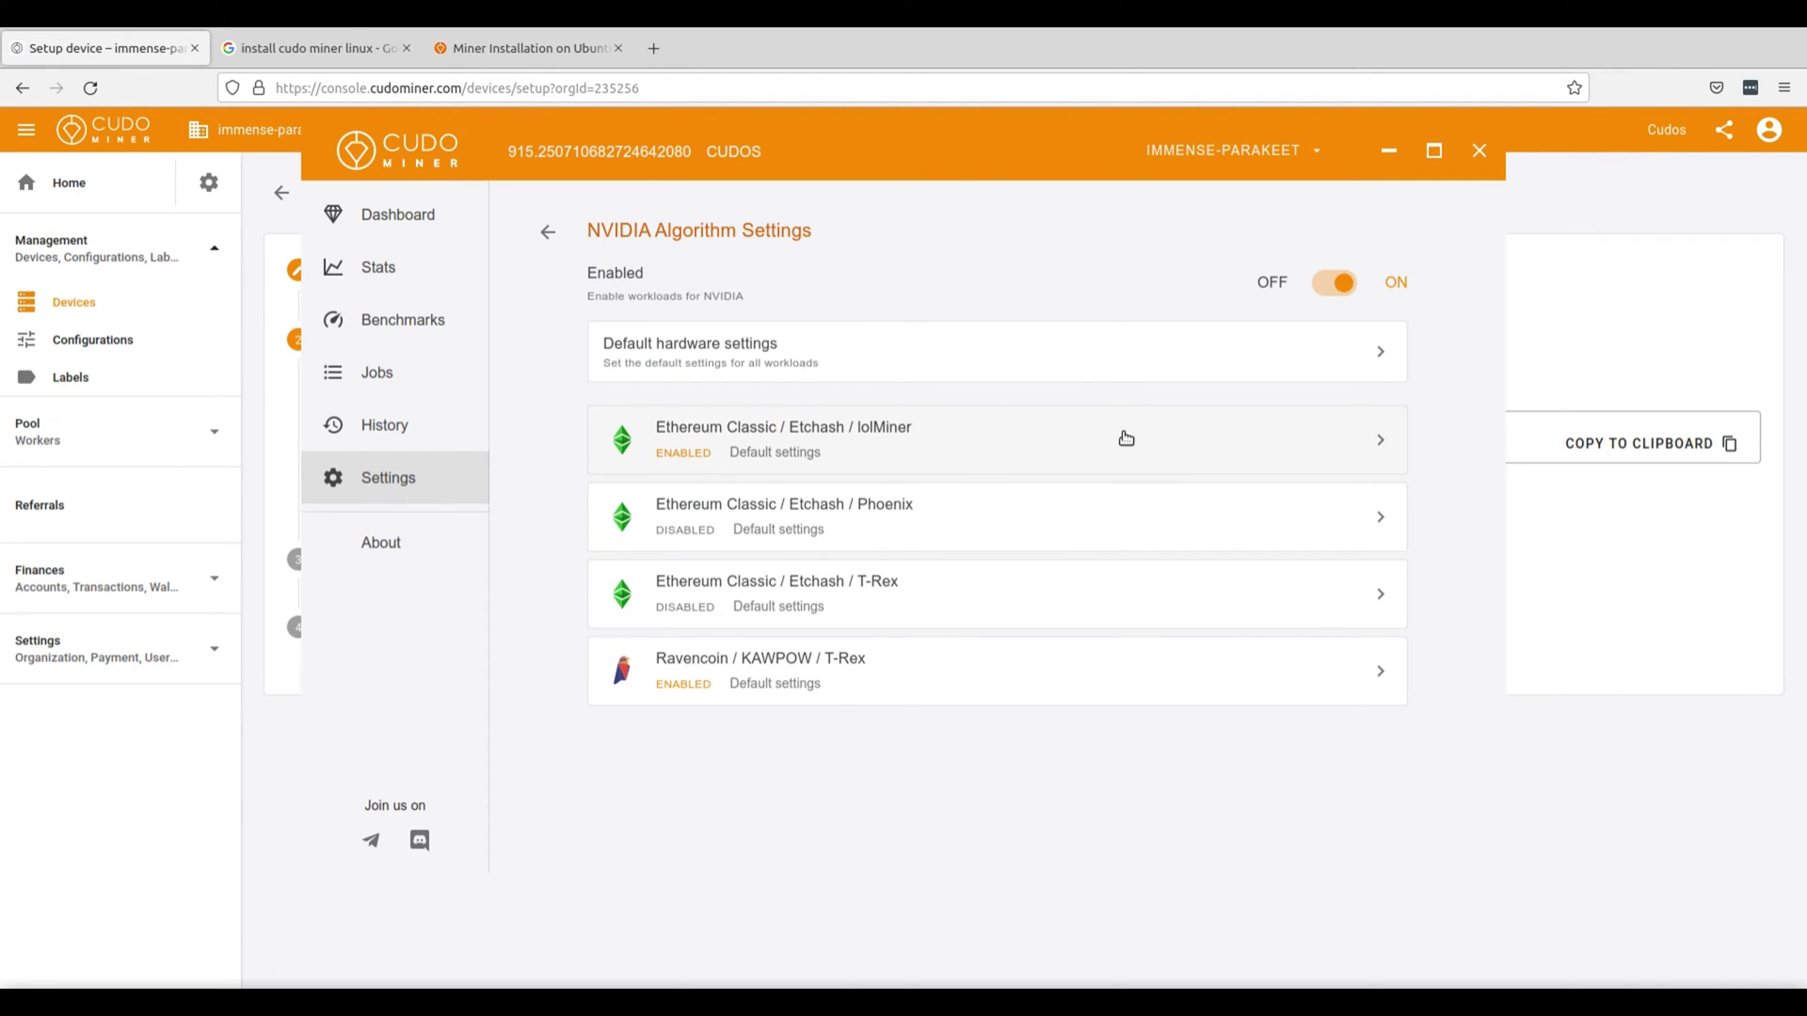
{"action": "left_click", "coordinate": [1082, 512]}
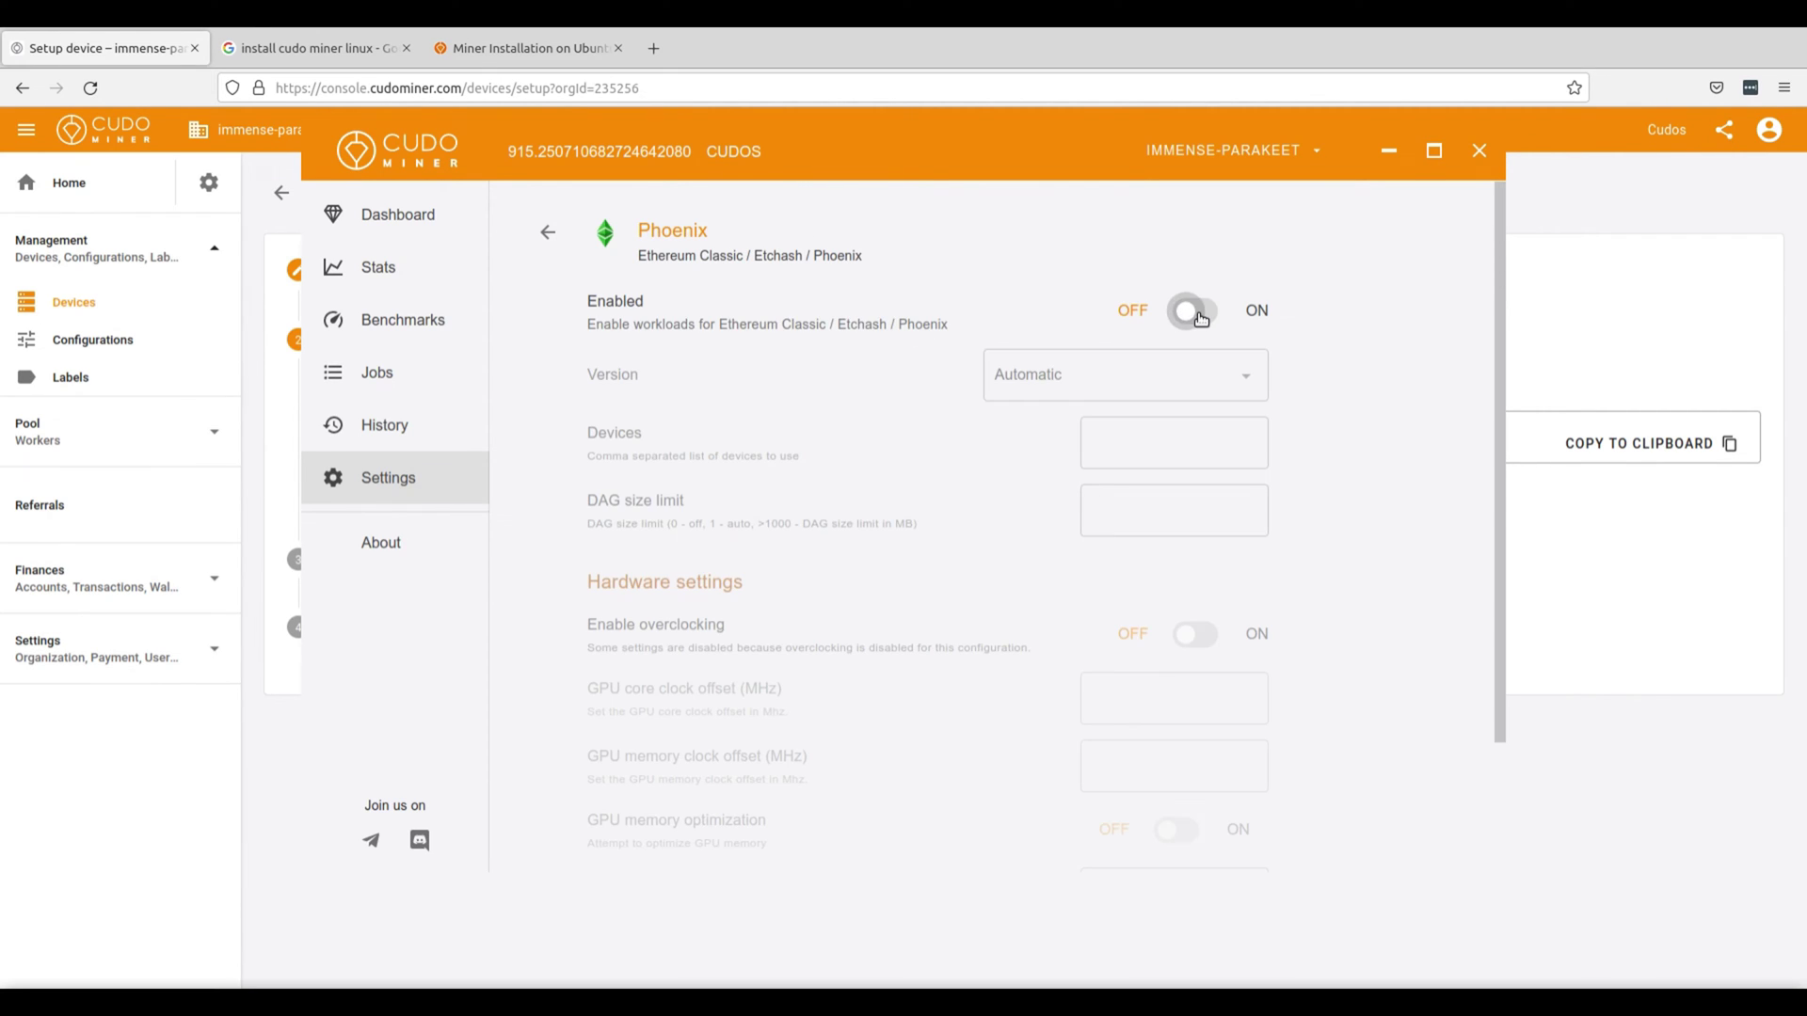
{"action": "left_click", "coordinate": [1195, 311]}
{"action": "left_click", "coordinate": [563, 848]}
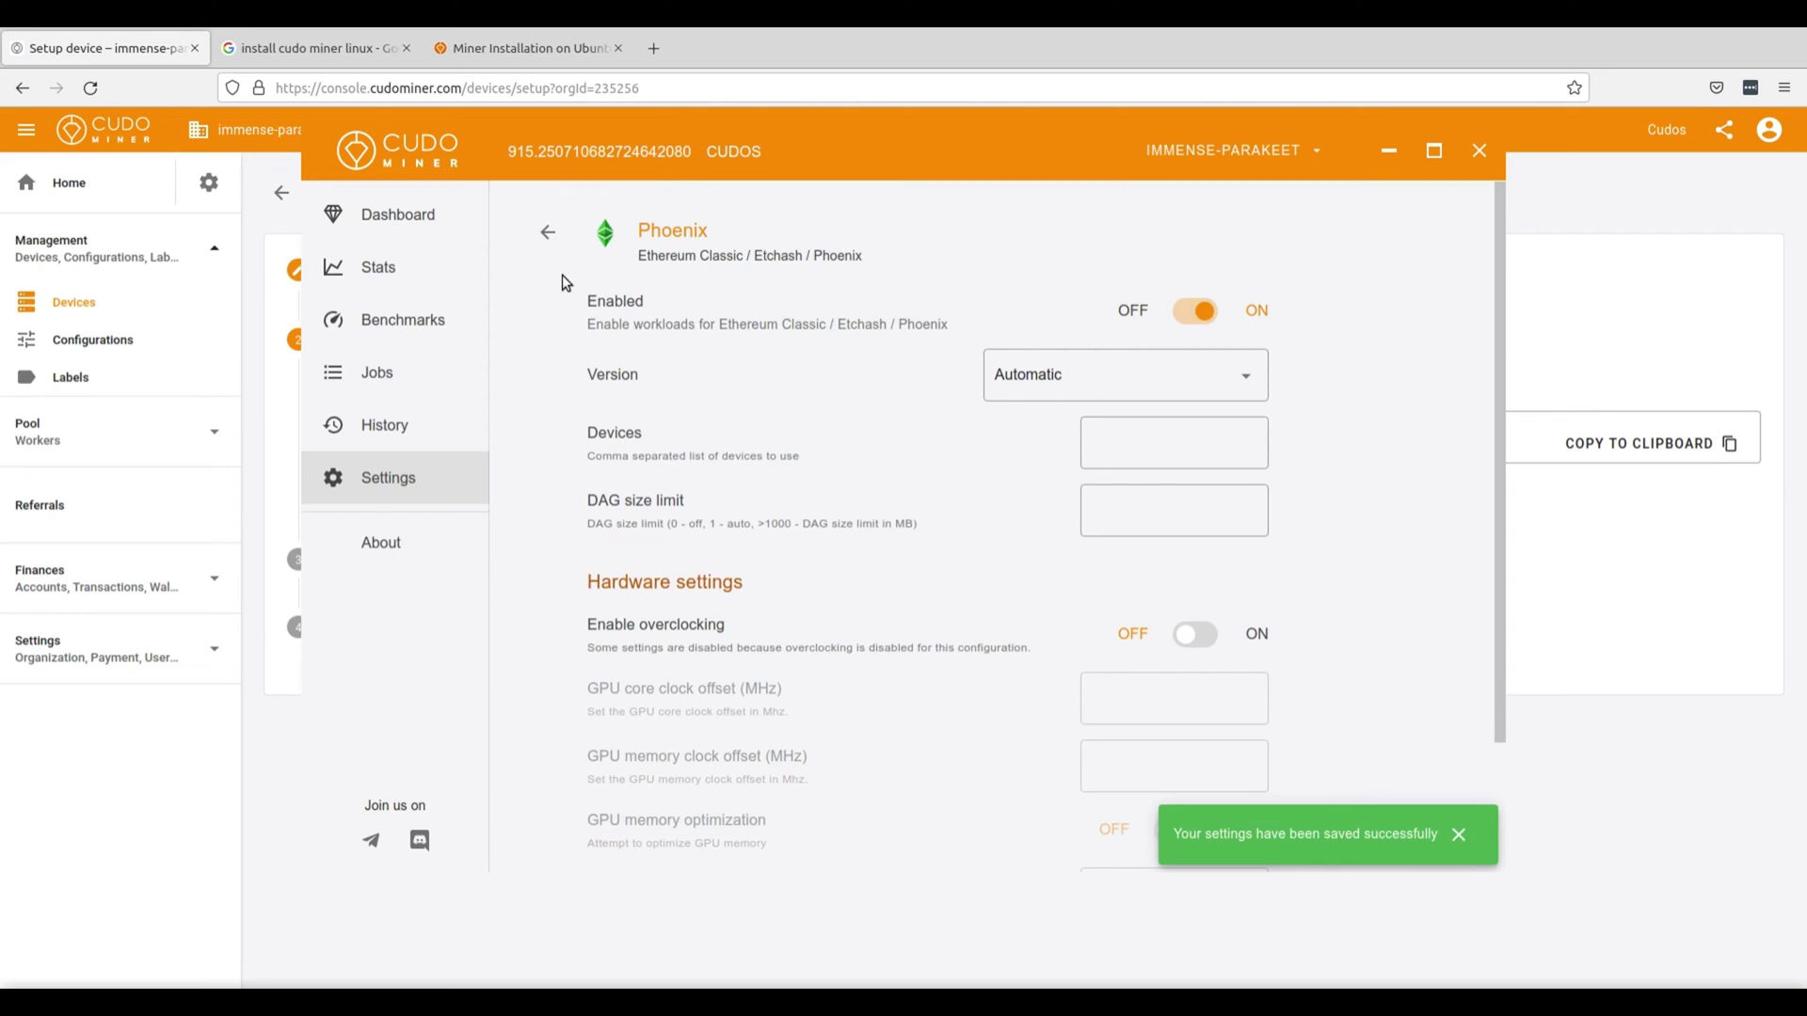
{"action": "left_click", "coordinate": [548, 232]}
{"action": "left_click", "coordinate": [953, 518]}
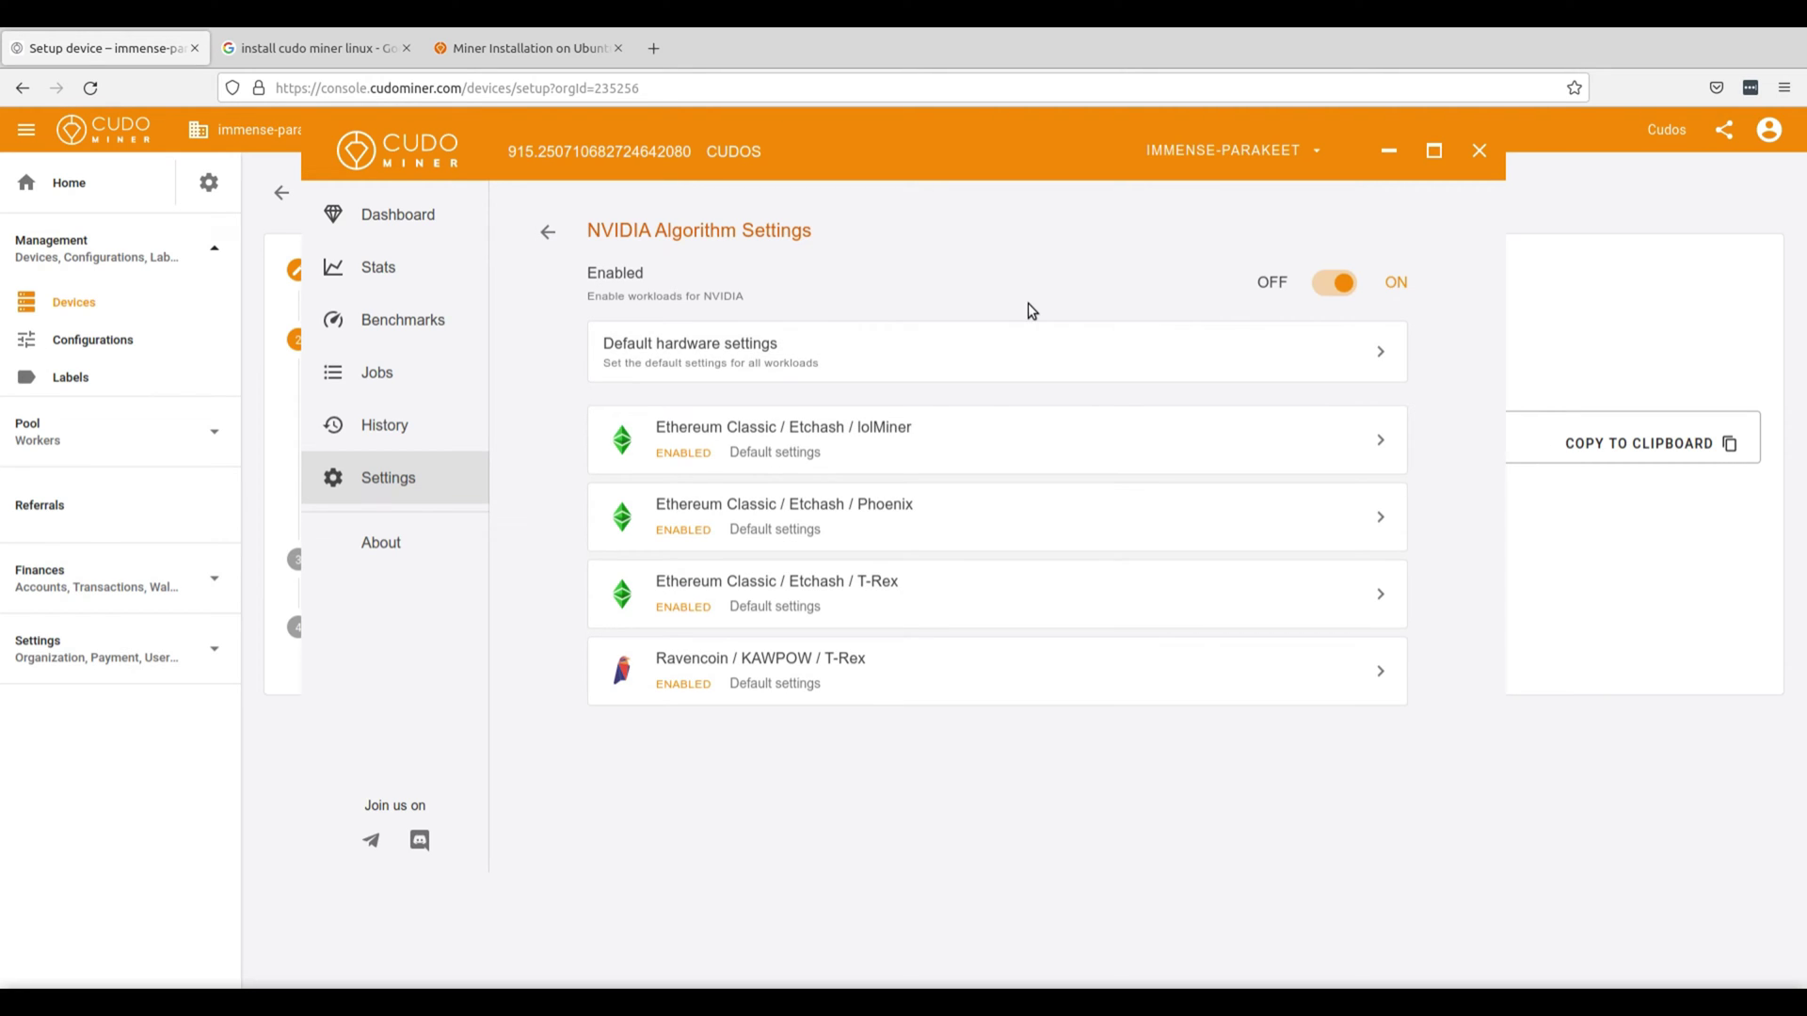
{"action": "left_click", "coordinate": [548, 231]}
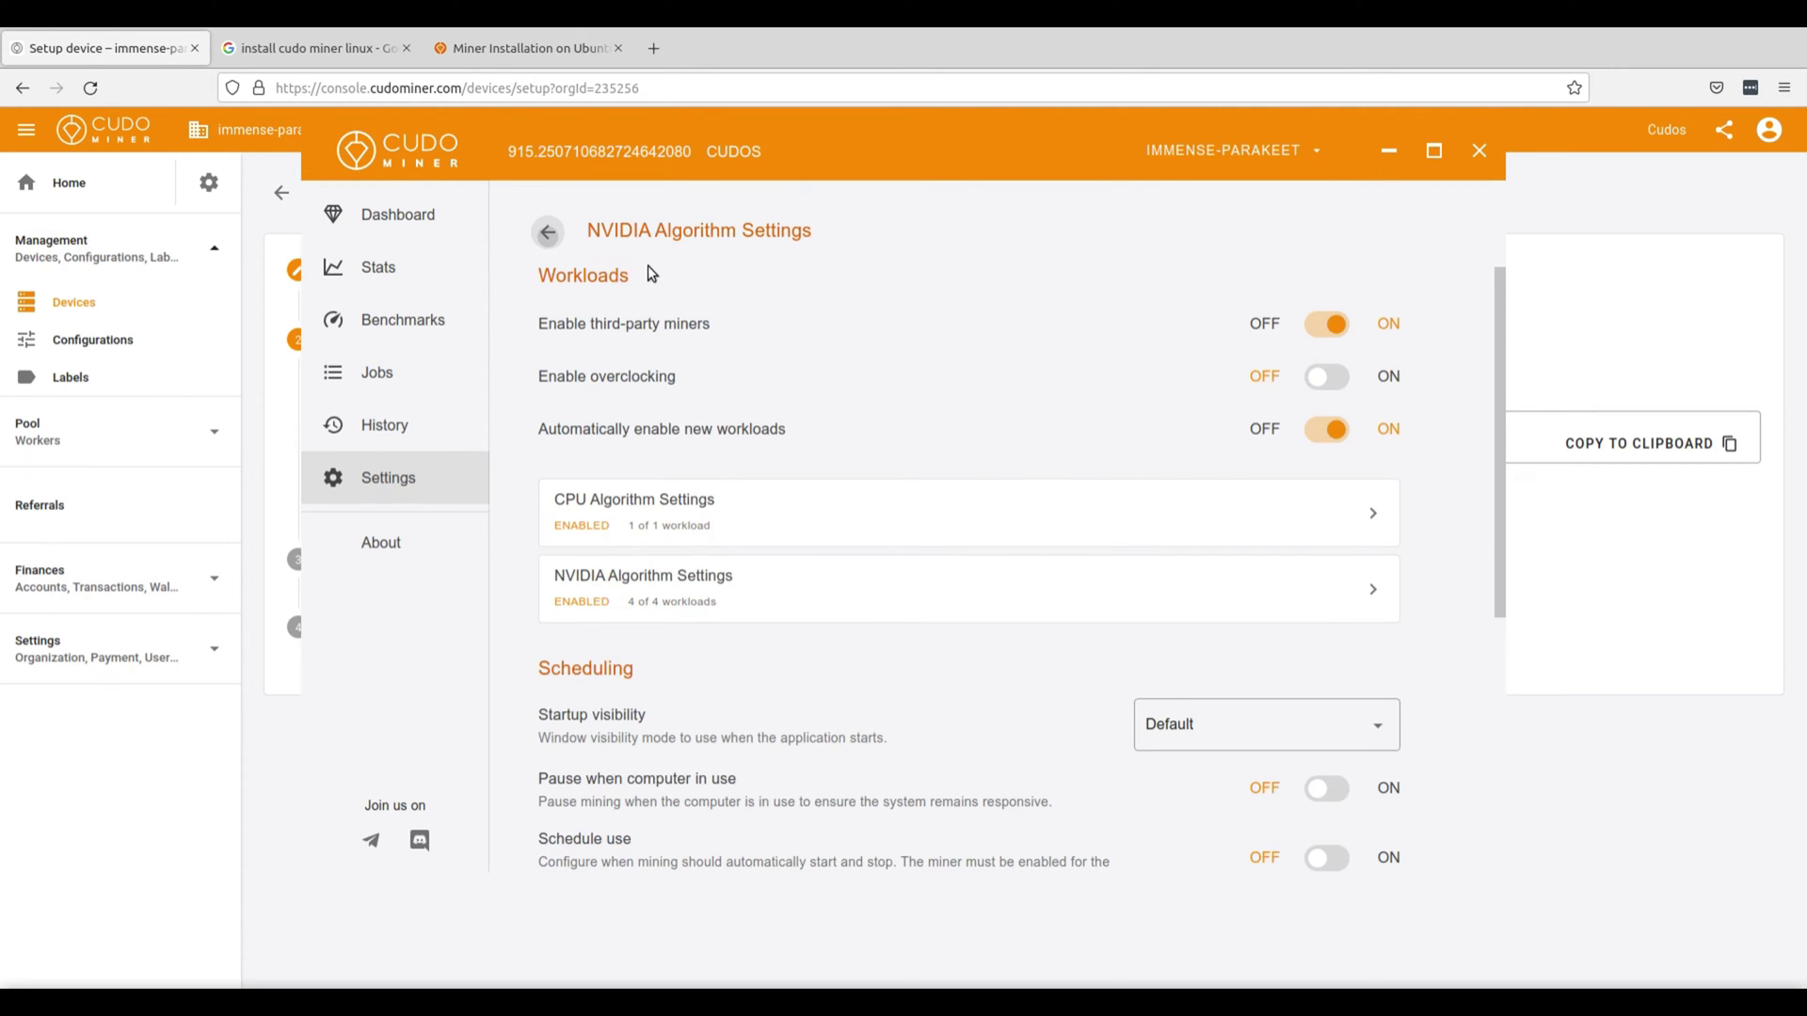
- Set Startup visibility under Scheduling to Minimised and save
{"action": "scroll", "coordinate": [1127, 448], "scroll_direction": "down", "scroll_amount": 2}
{"action": "scroll", "coordinate": [1067, 538], "scroll_direction": "down", "scroll_amount": 3}
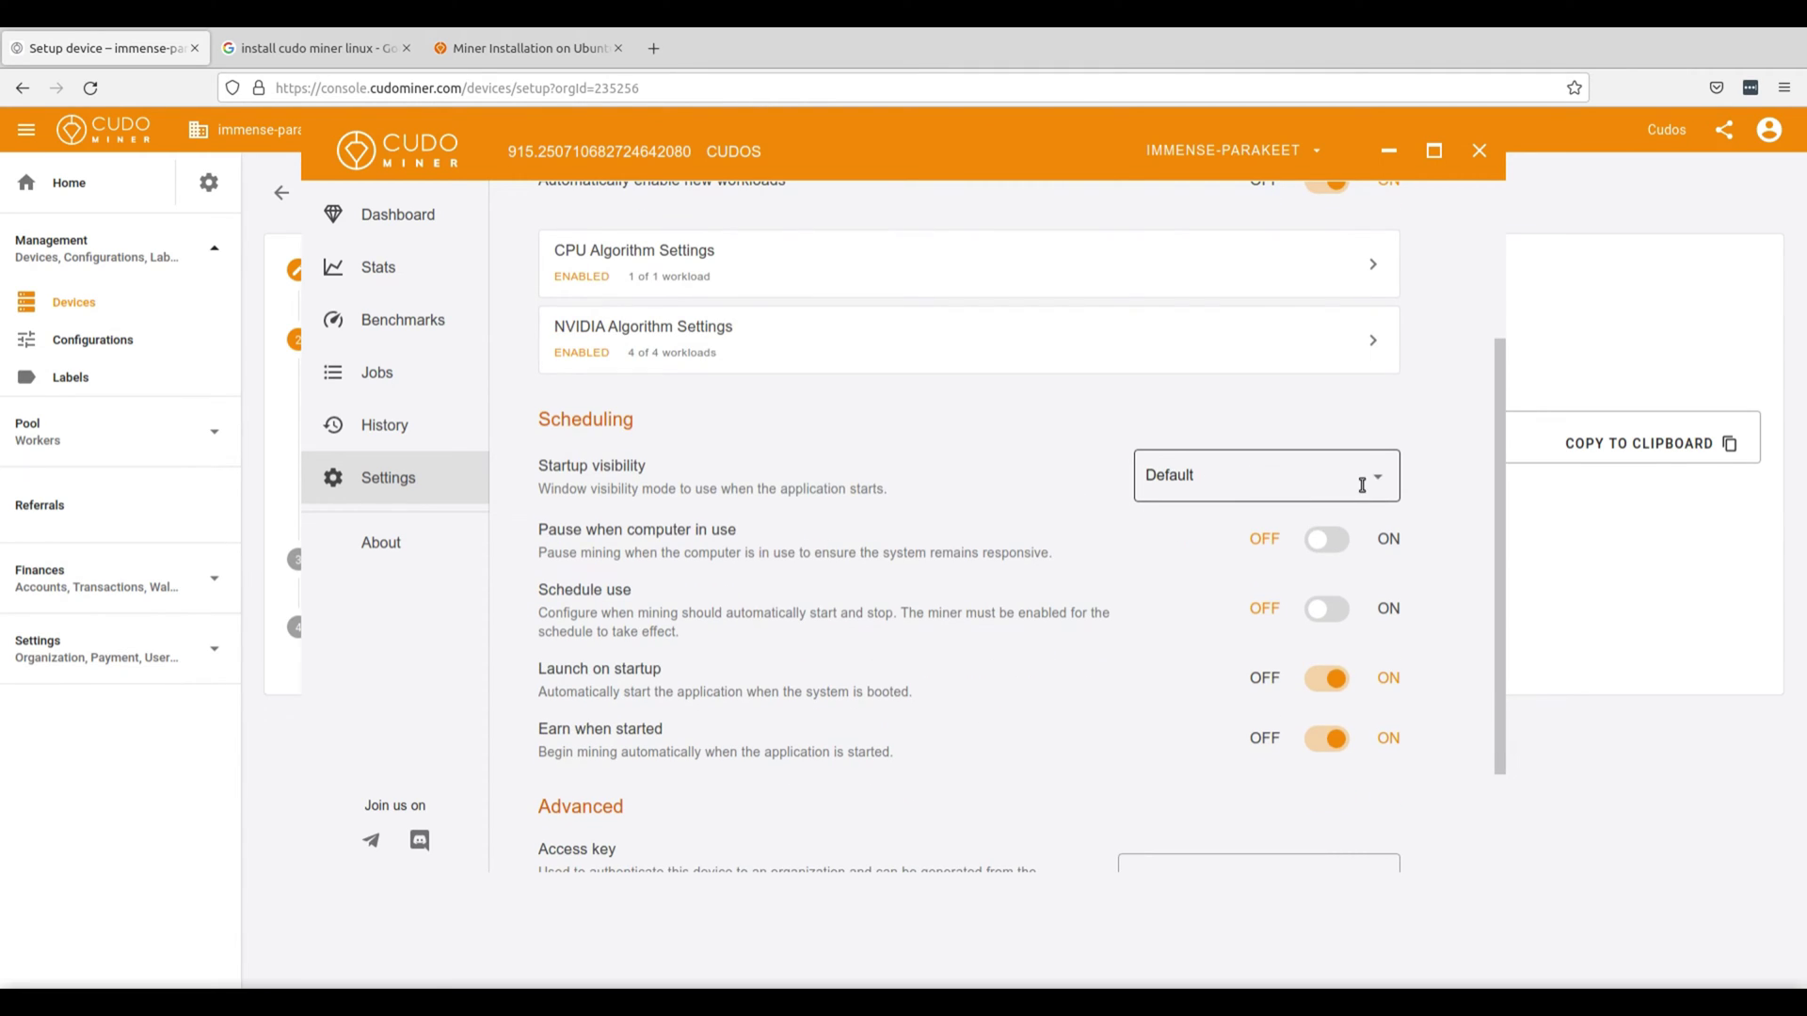
{"action": "left_click", "coordinate": [1376, 485]}
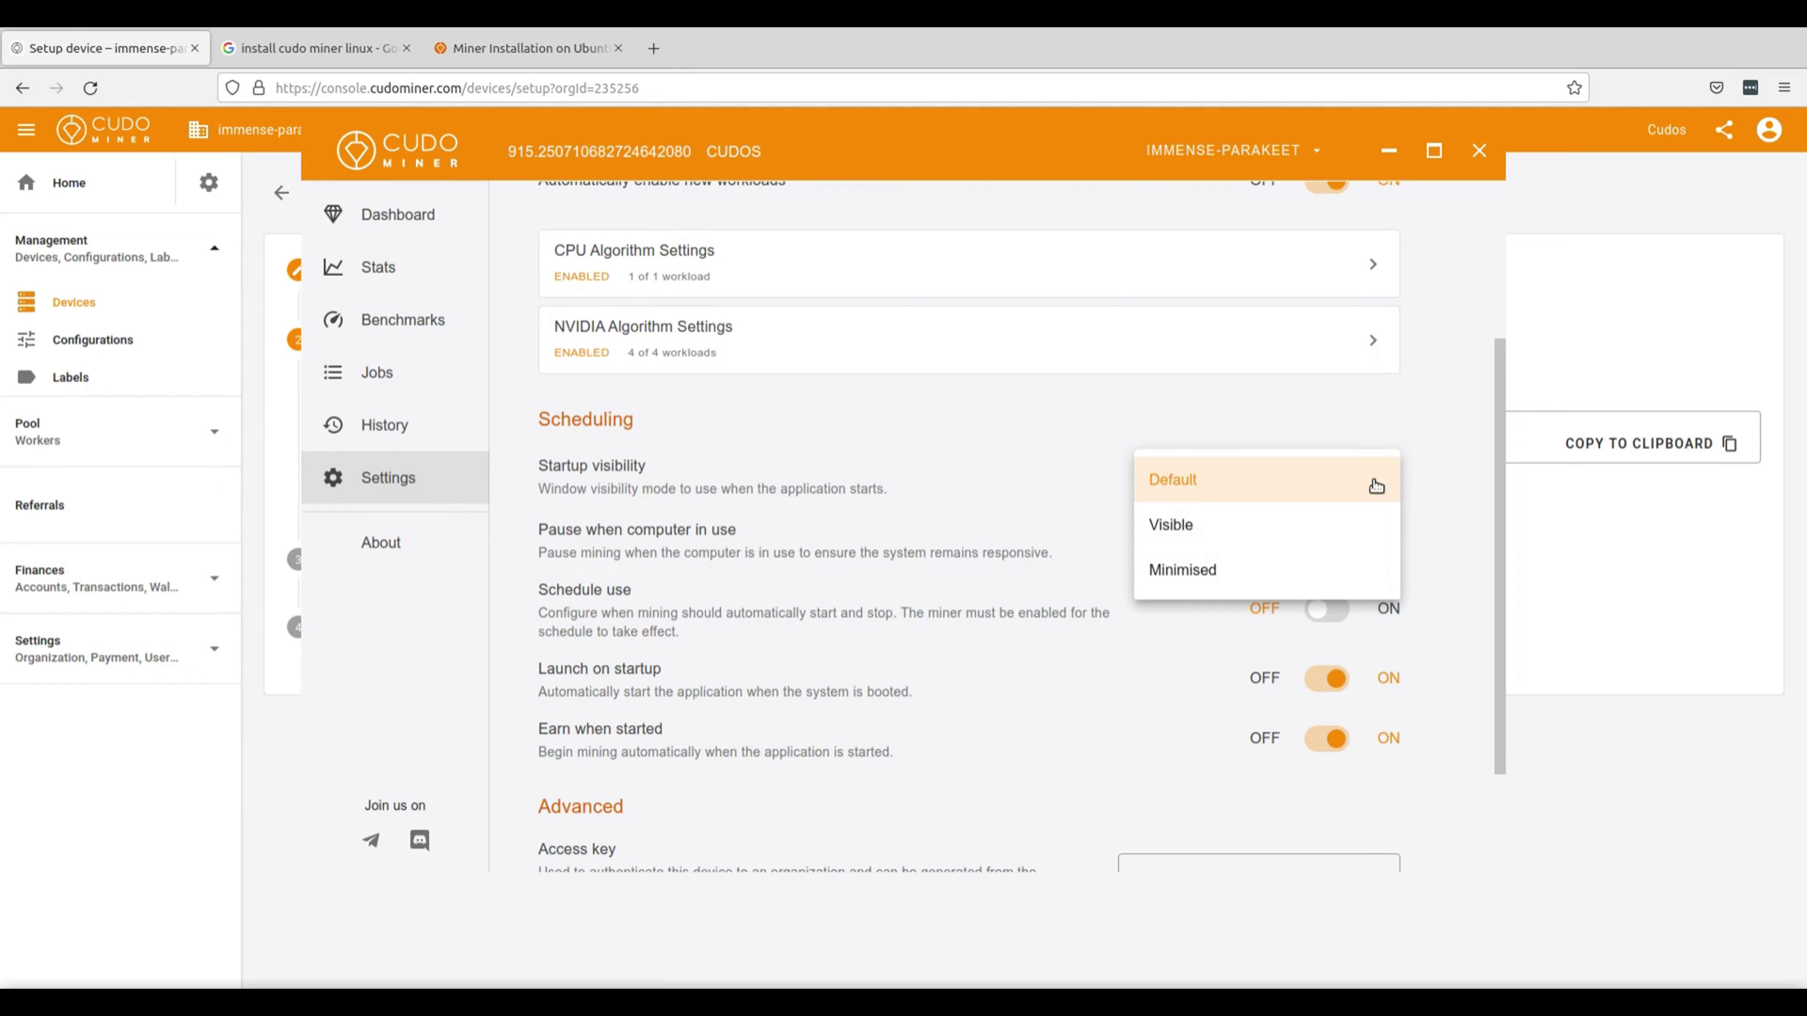
{"action": "left_click", "coordinate": [1283, 574]}
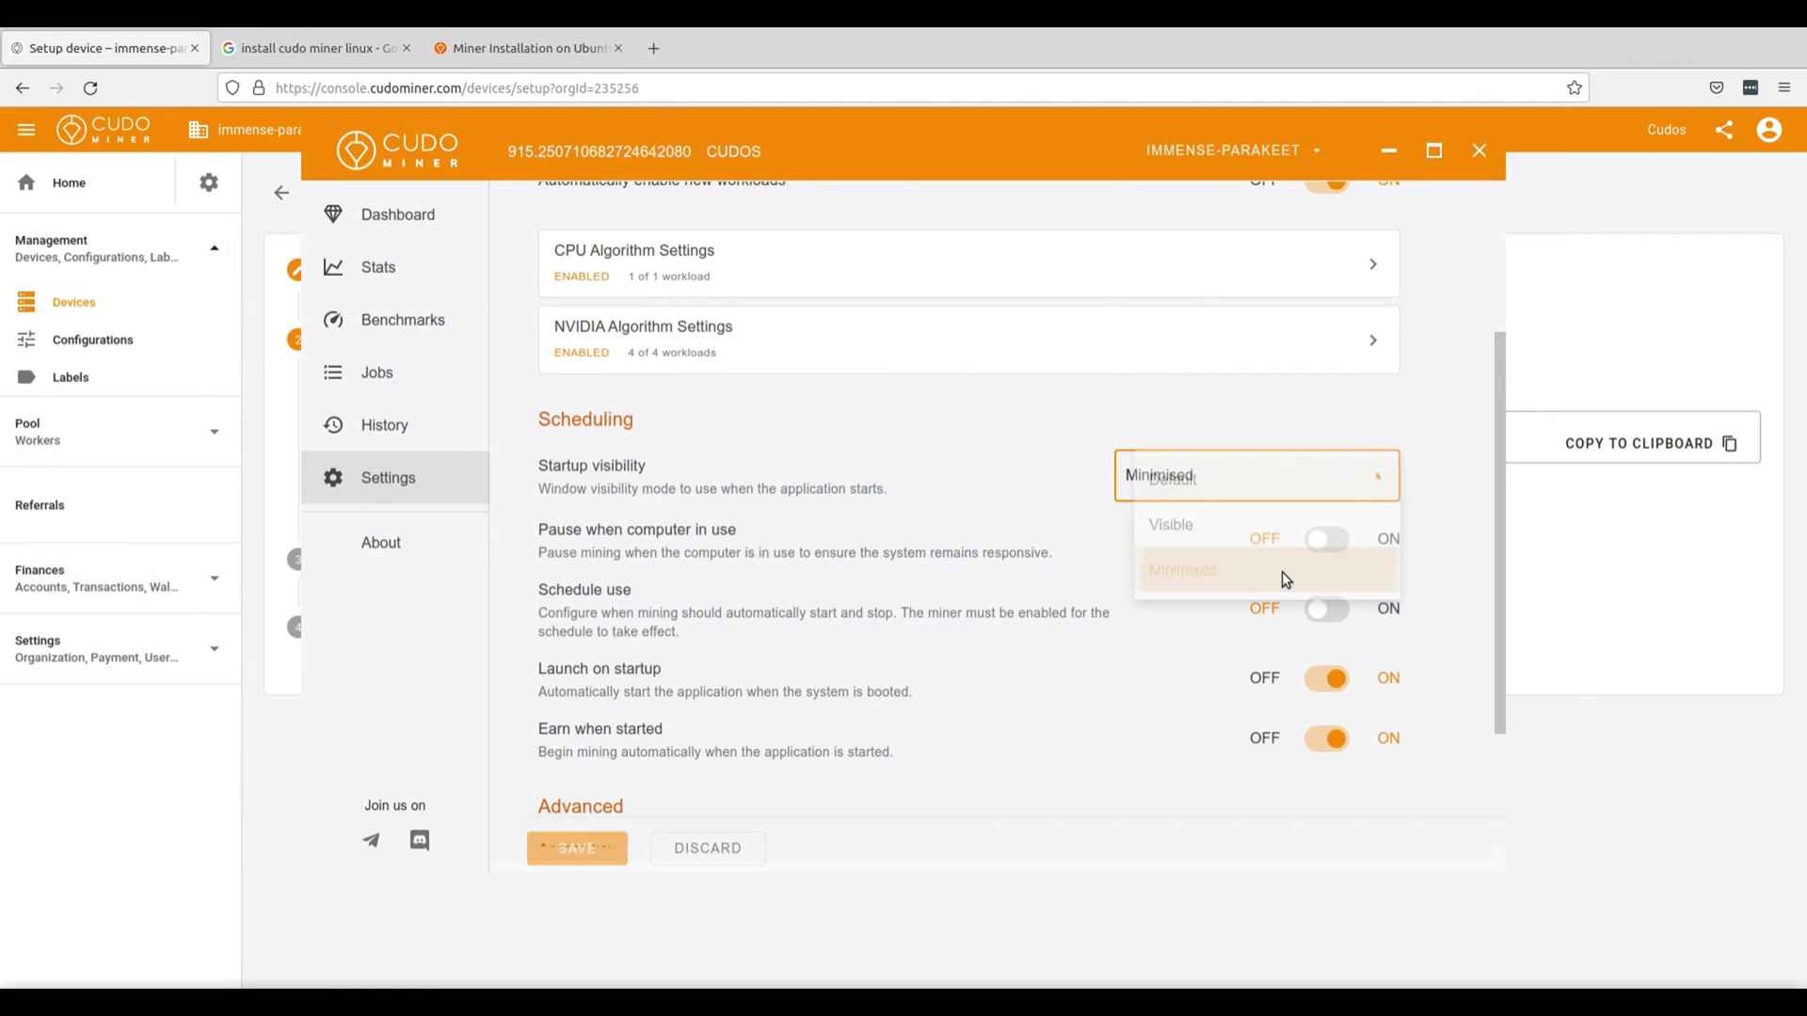
{"action": "left_click", "coordinate": [1440, 449]}
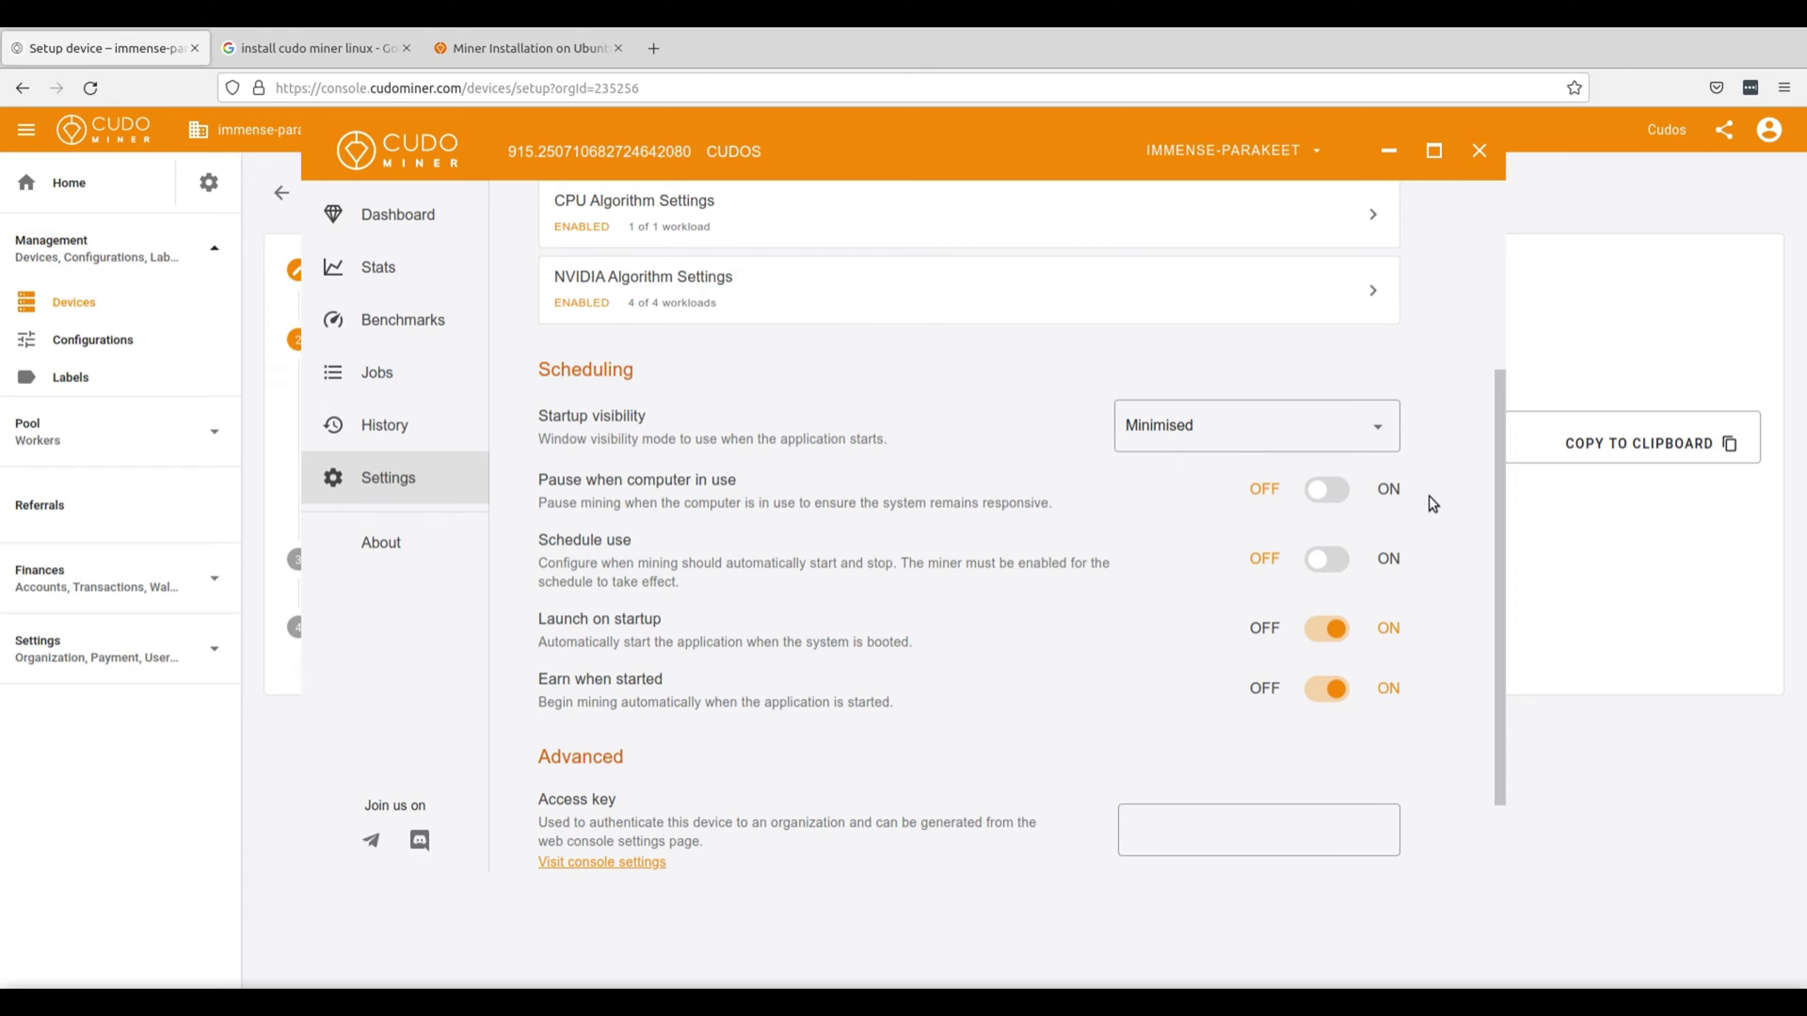
{"action": "left_click", "coordinate": [1333, 563]}
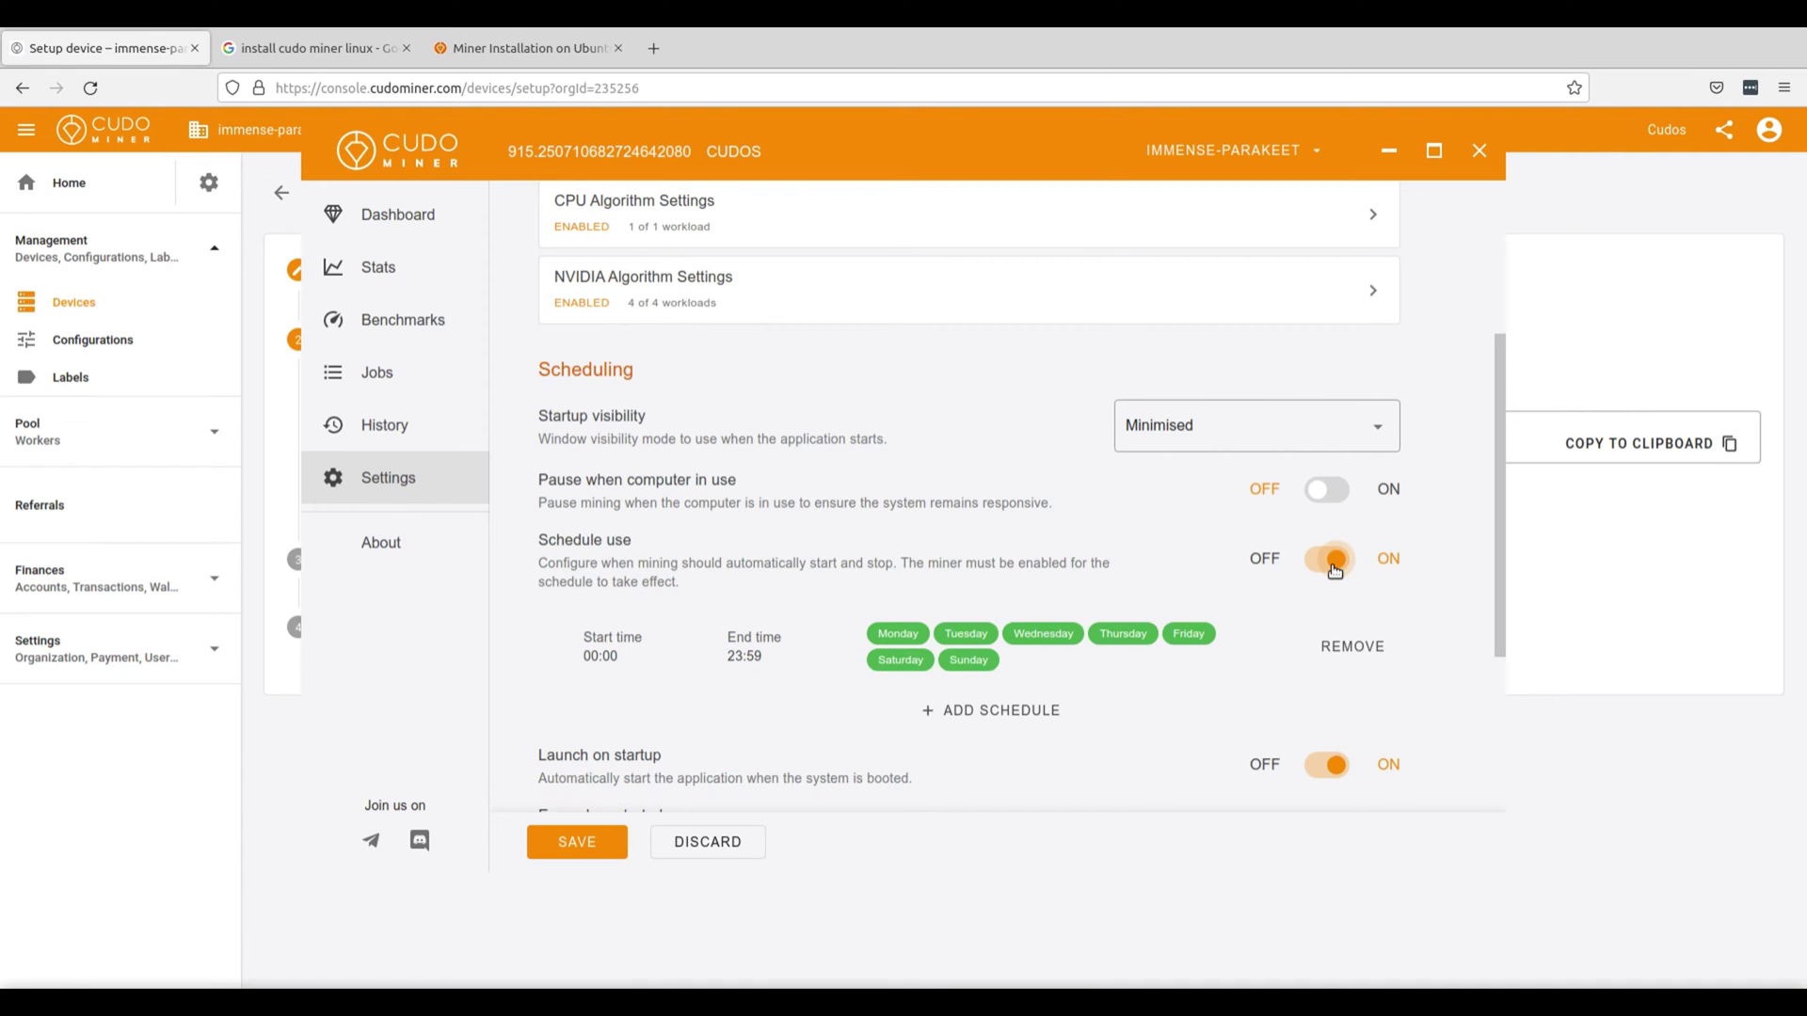
{"action": "left_click", "coordinate": [1331, 560]}
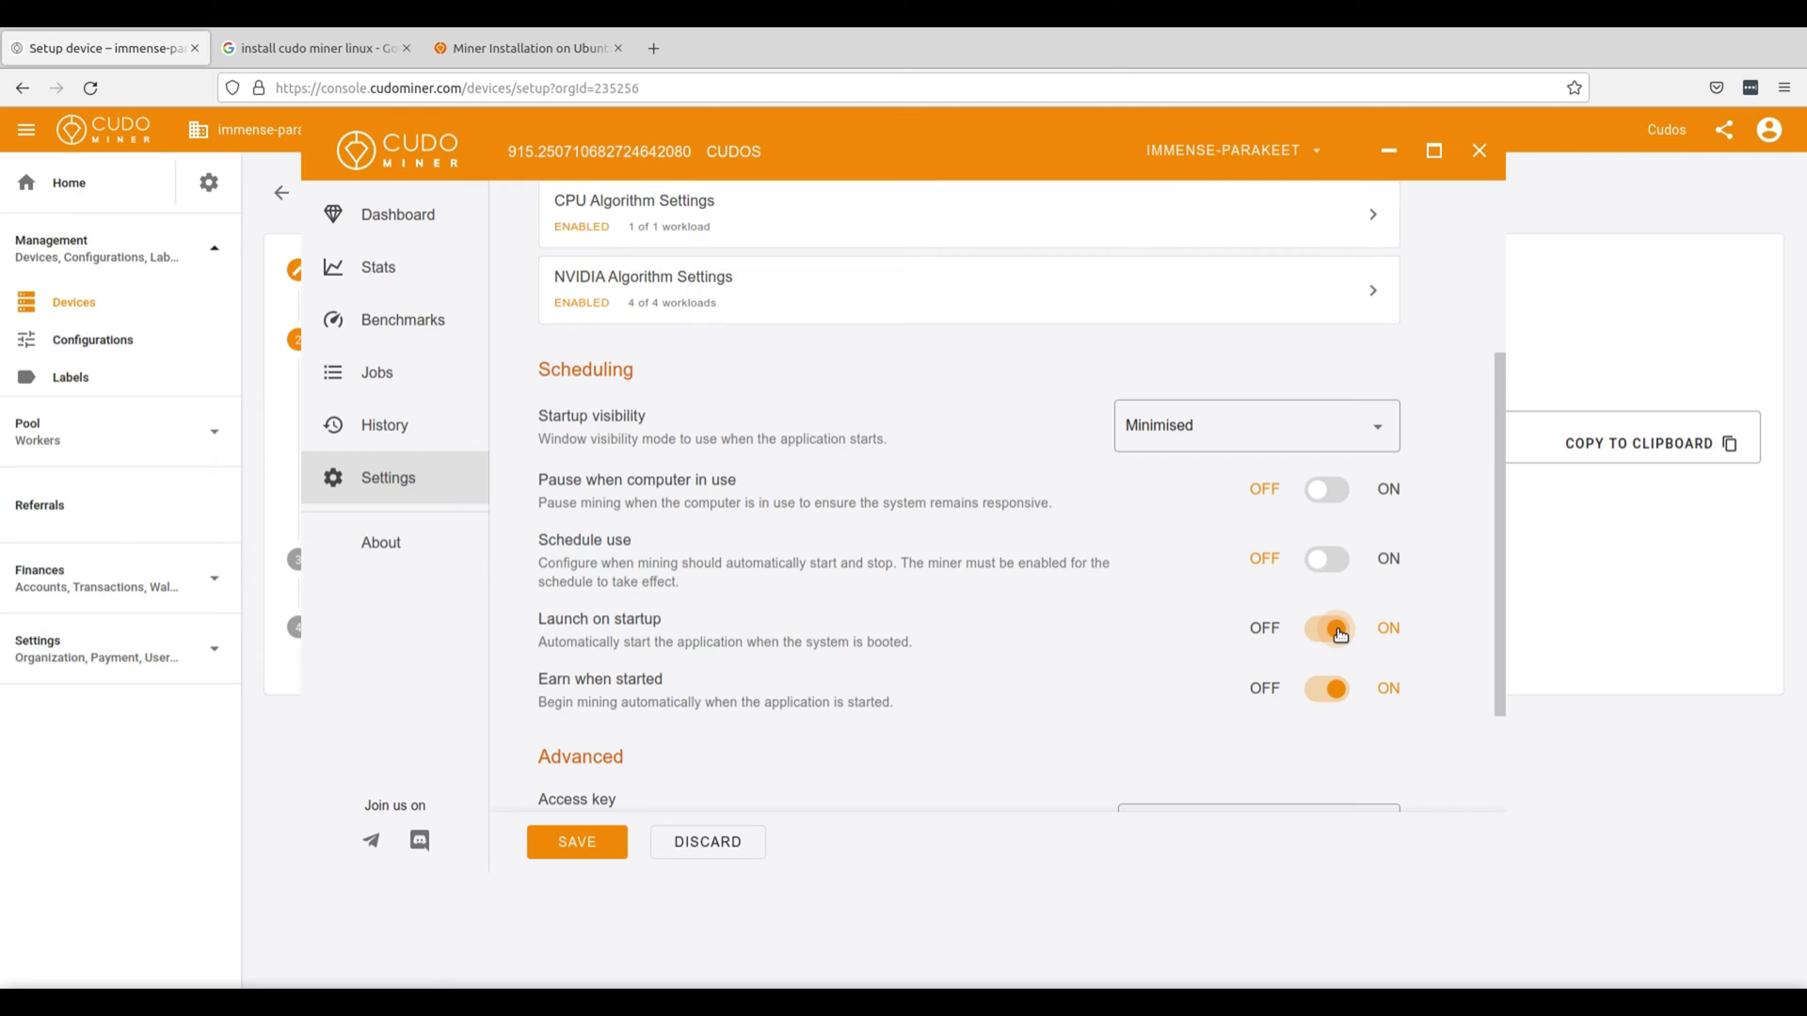
{"action": "scroll", "coordinate": [1340, 635], "scroll_direction": "down", "scroll_amount": 2}
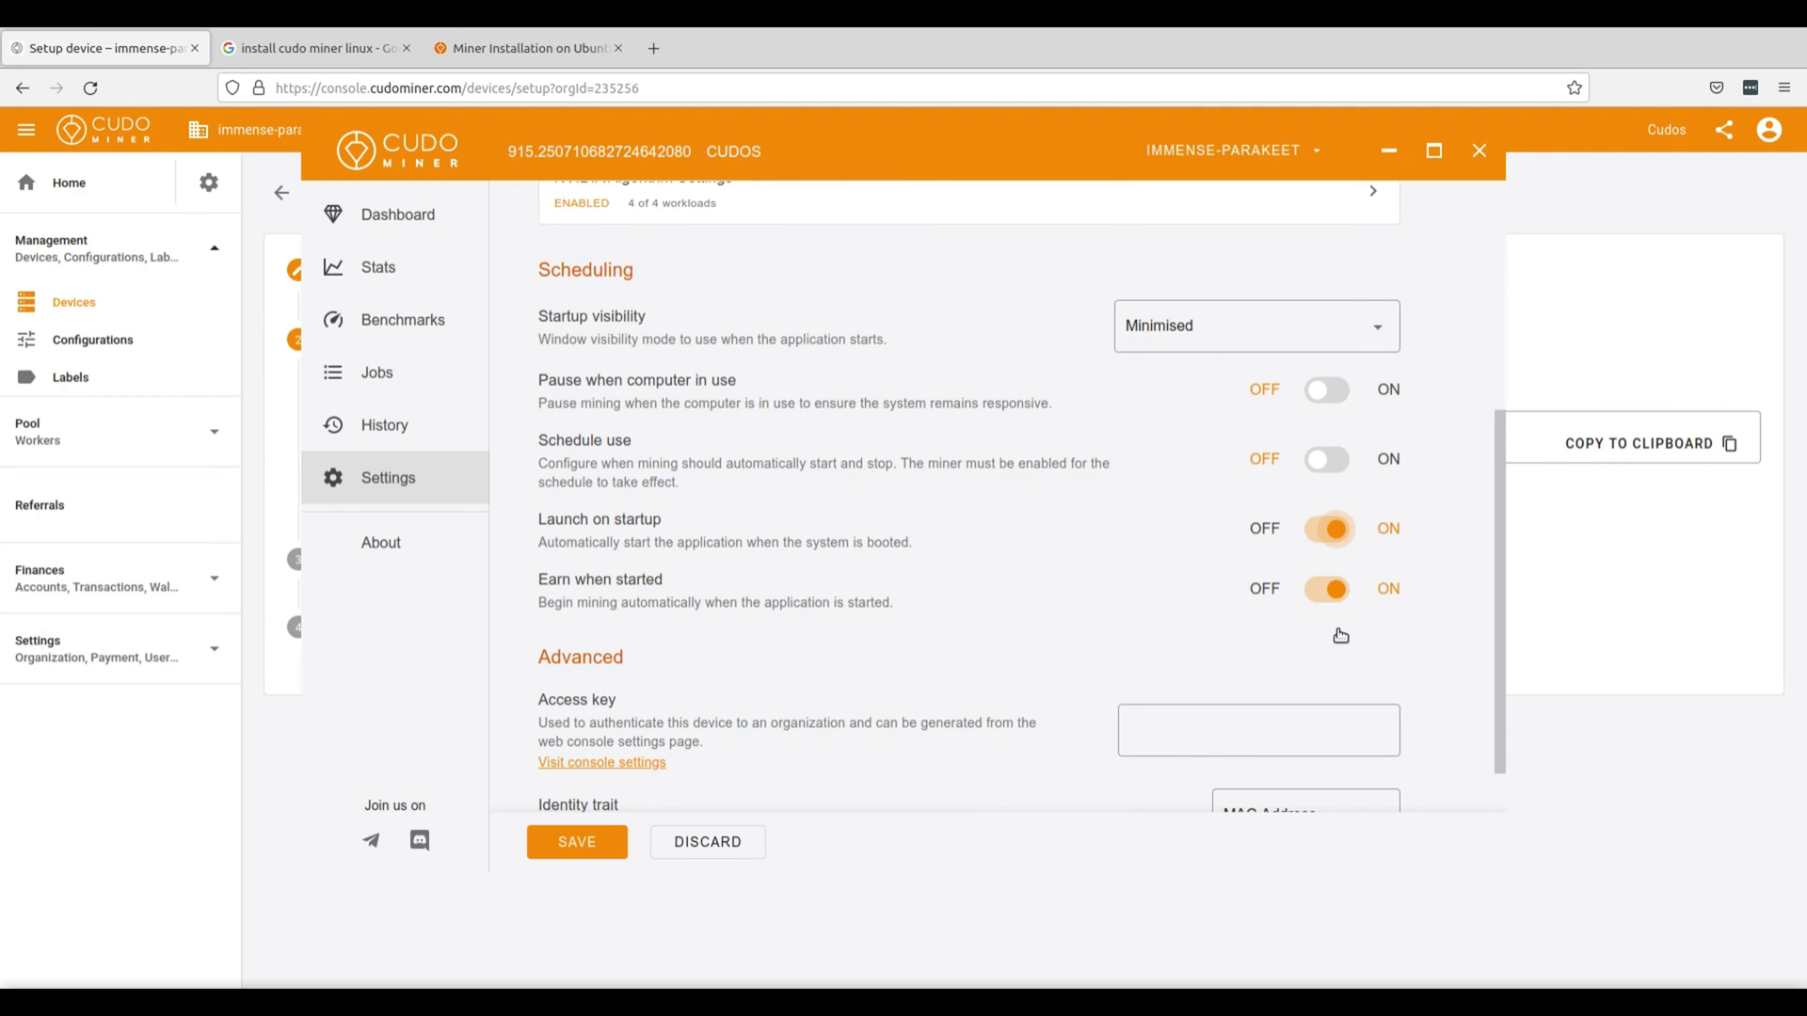
{"action": "scroll", "coordinate": [1129, 640], "scroll_direction": "down", "scroll_amount": 1}
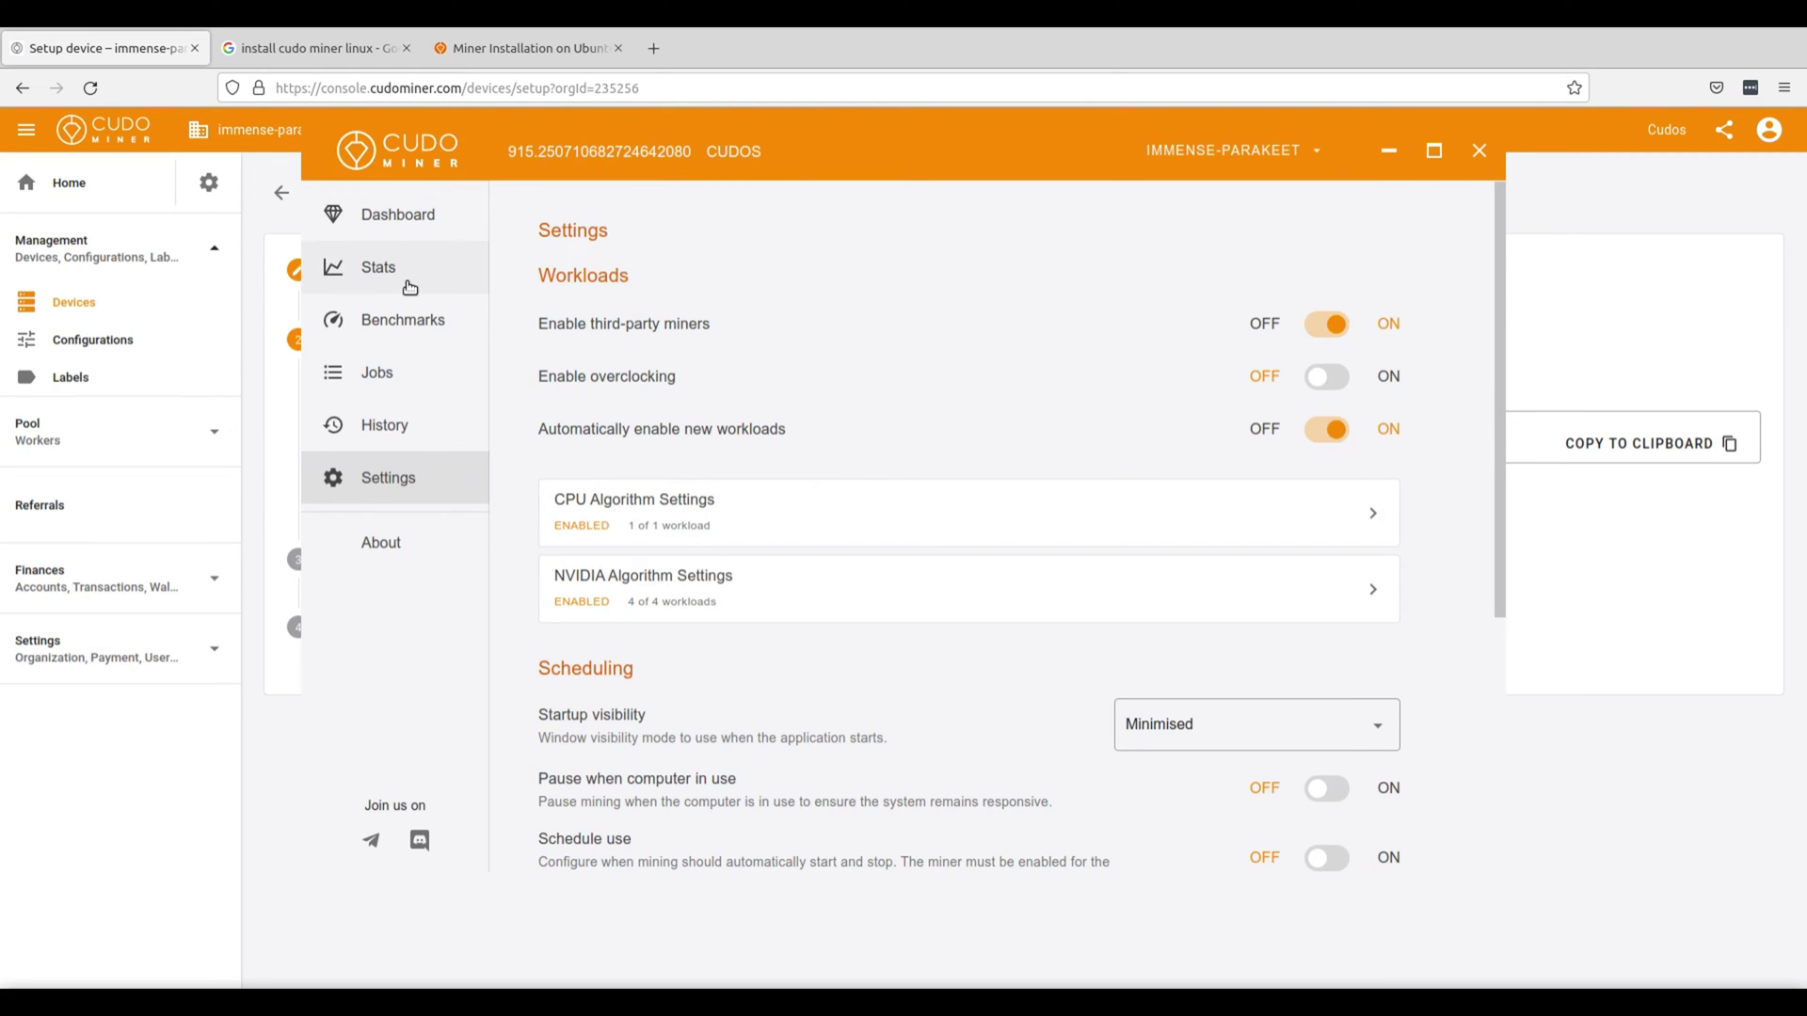
- Review the miner's revenue statistics, mining benchmarks and job history
{"action": "left_click", "coordinate": [409, 287]}
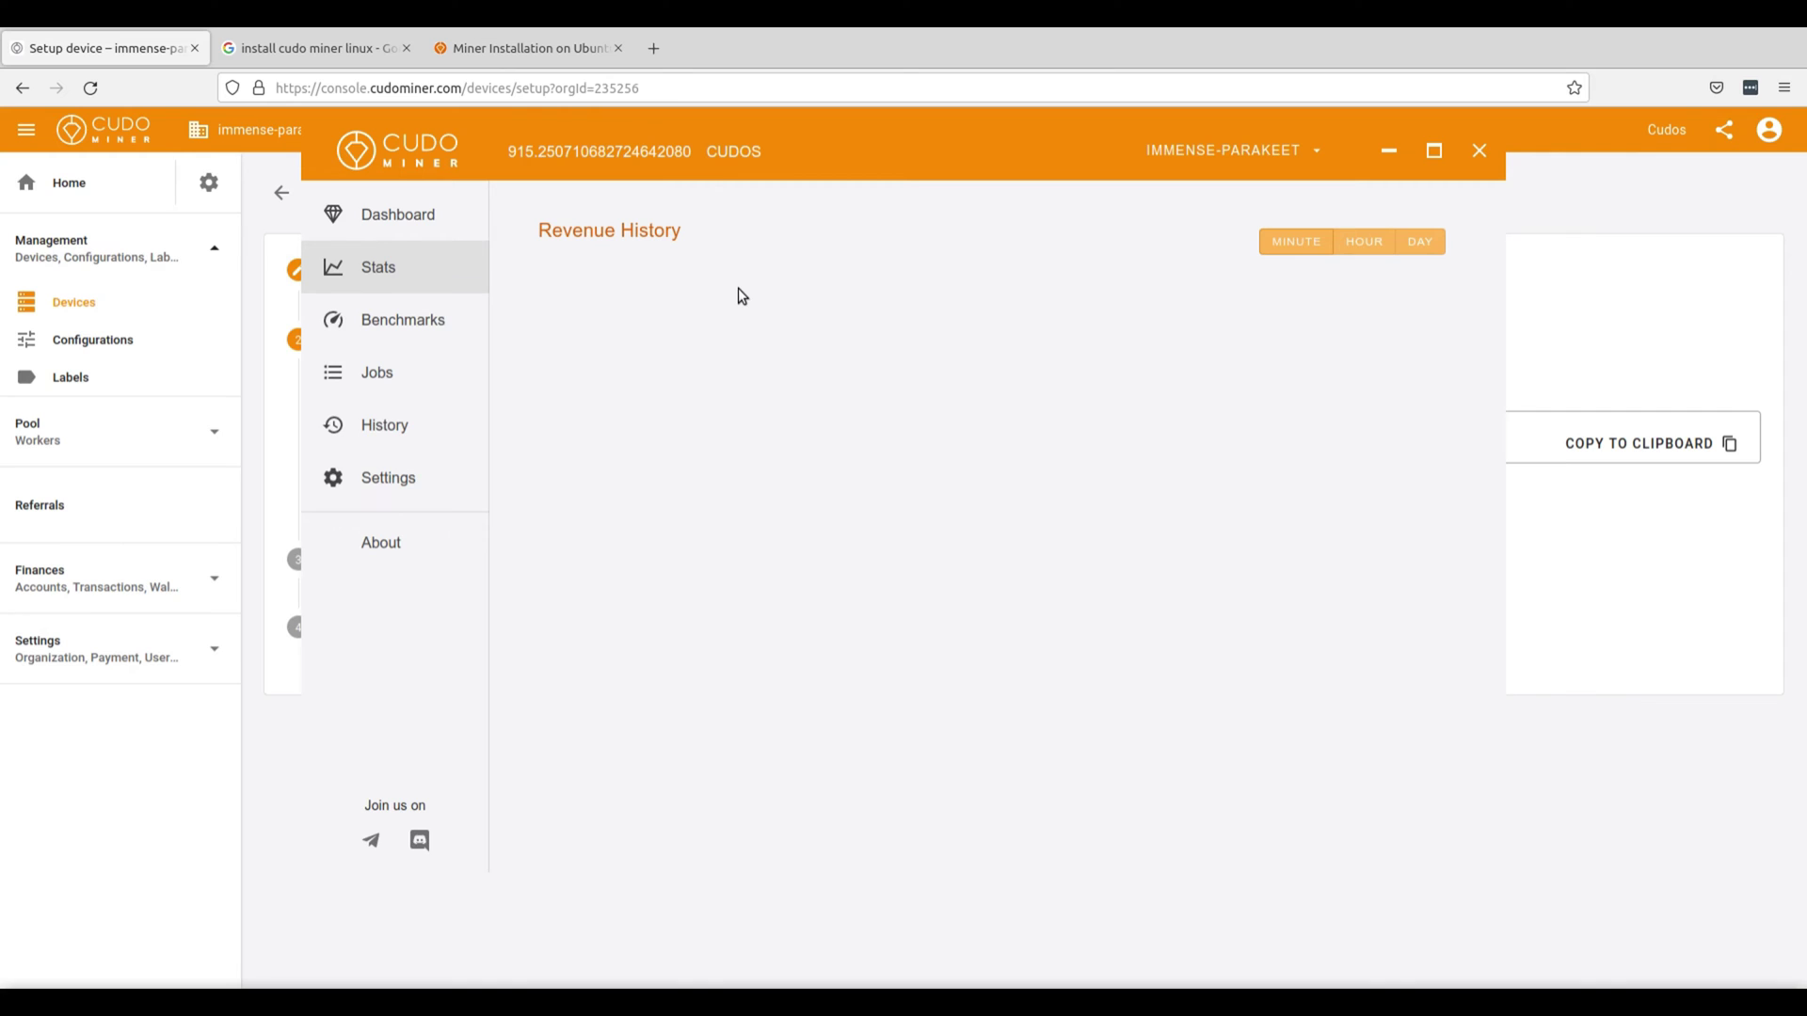
{"action": "left_click", "coordinate": [403, 320]}
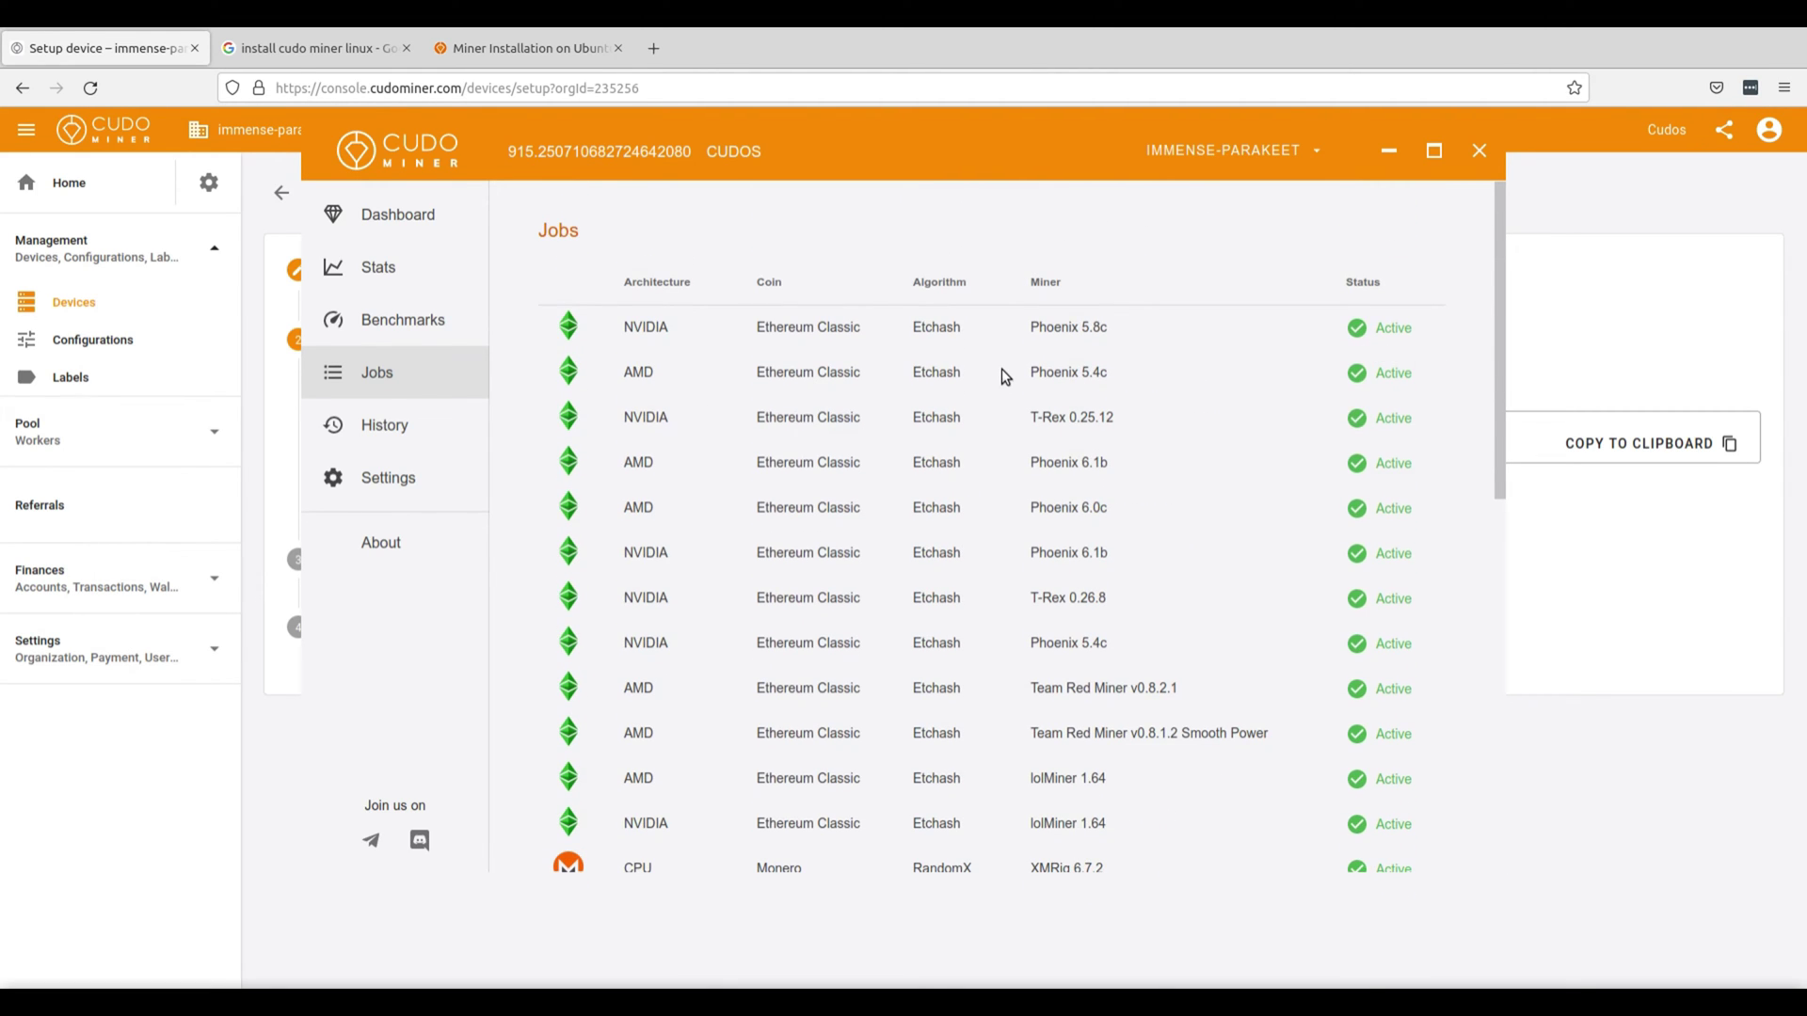
{"action": "left_click", "coordinate": [436, 446]}
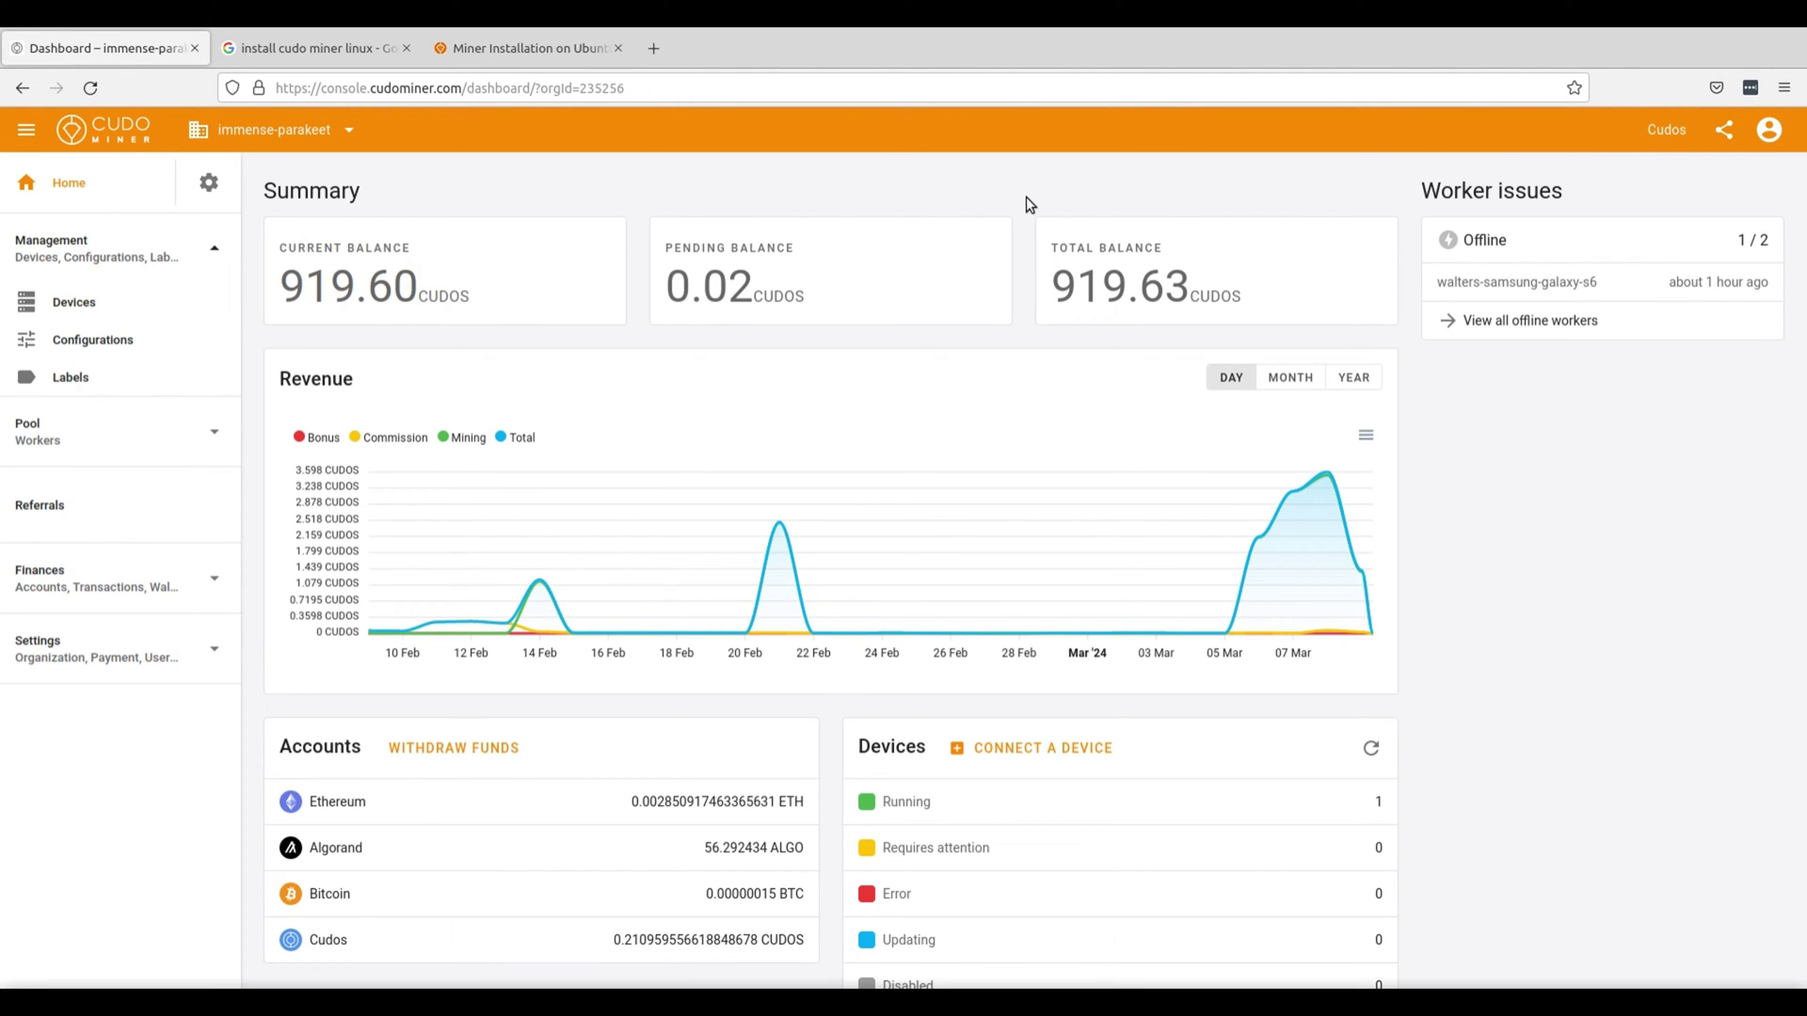
- Set the payment coin to Bitcoin on the Payment settings page
{"action": "left_click", "coordinate": [158, 583]}
{"action": "left_click", "coordinate": [150, 589]}
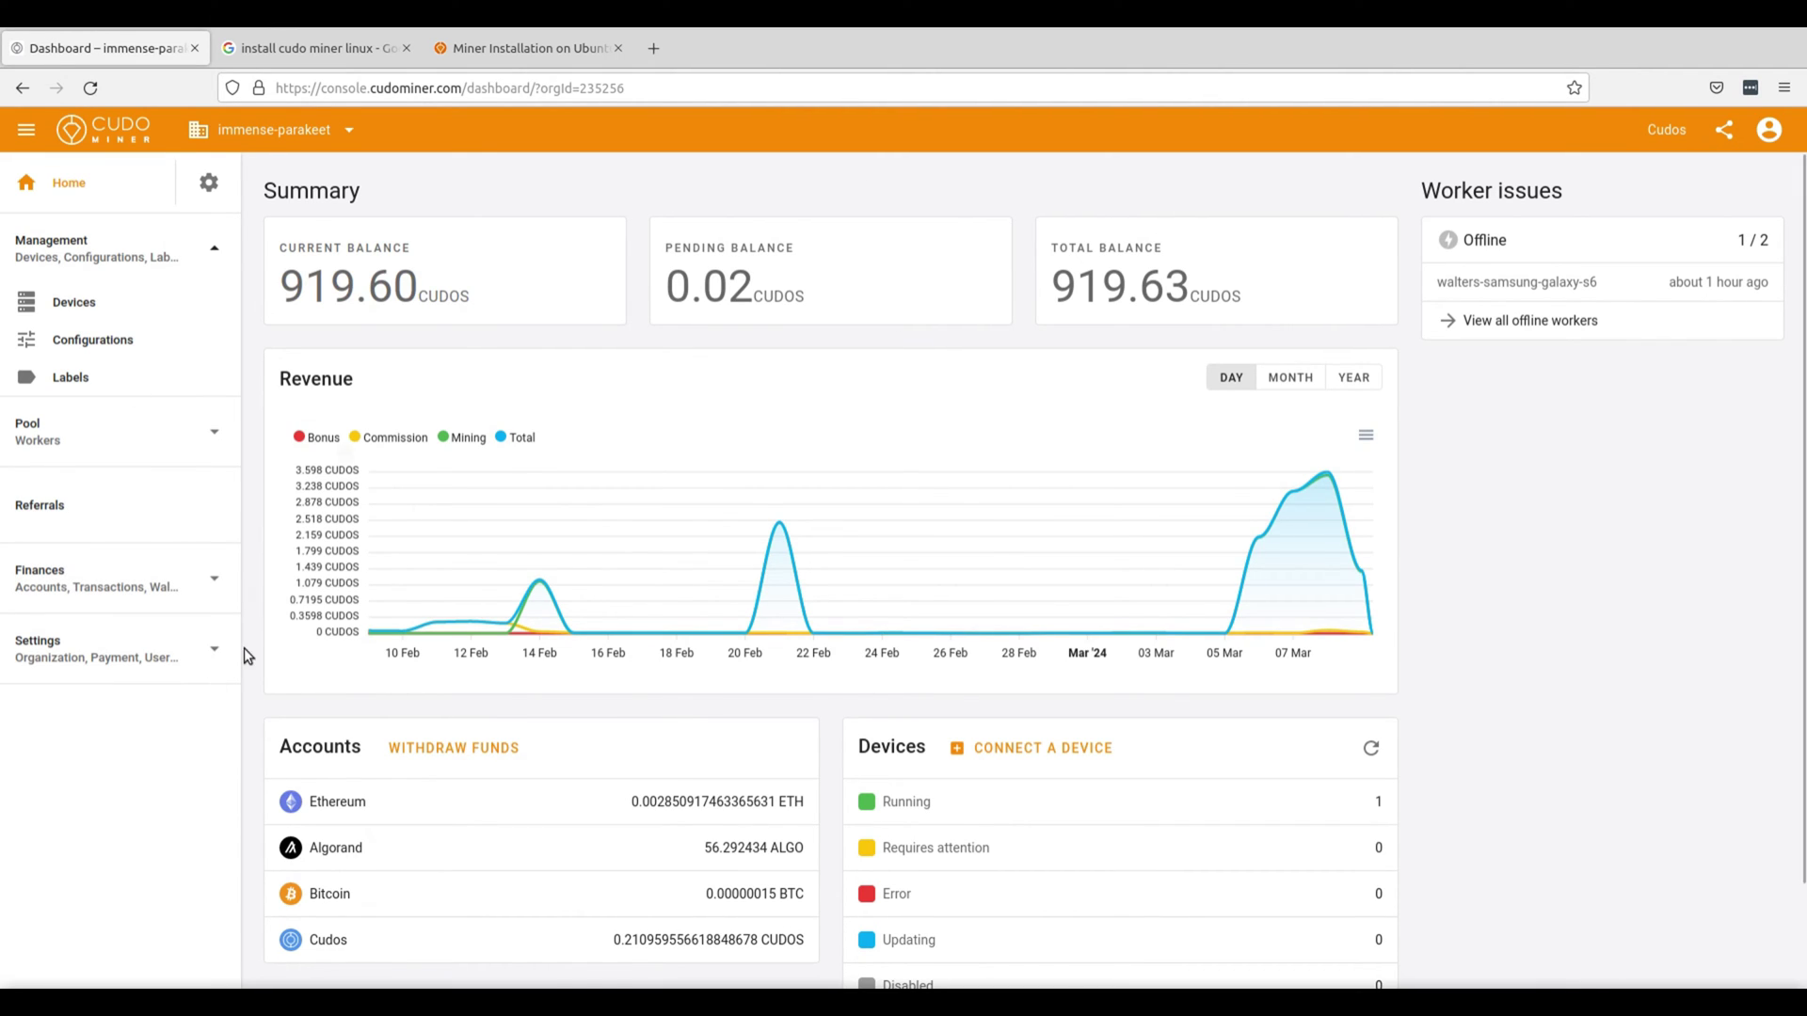
{"action": "left_click", "coordinate": [150, 647]}
{"action": "left_click", "coordinate": [108, 740]}
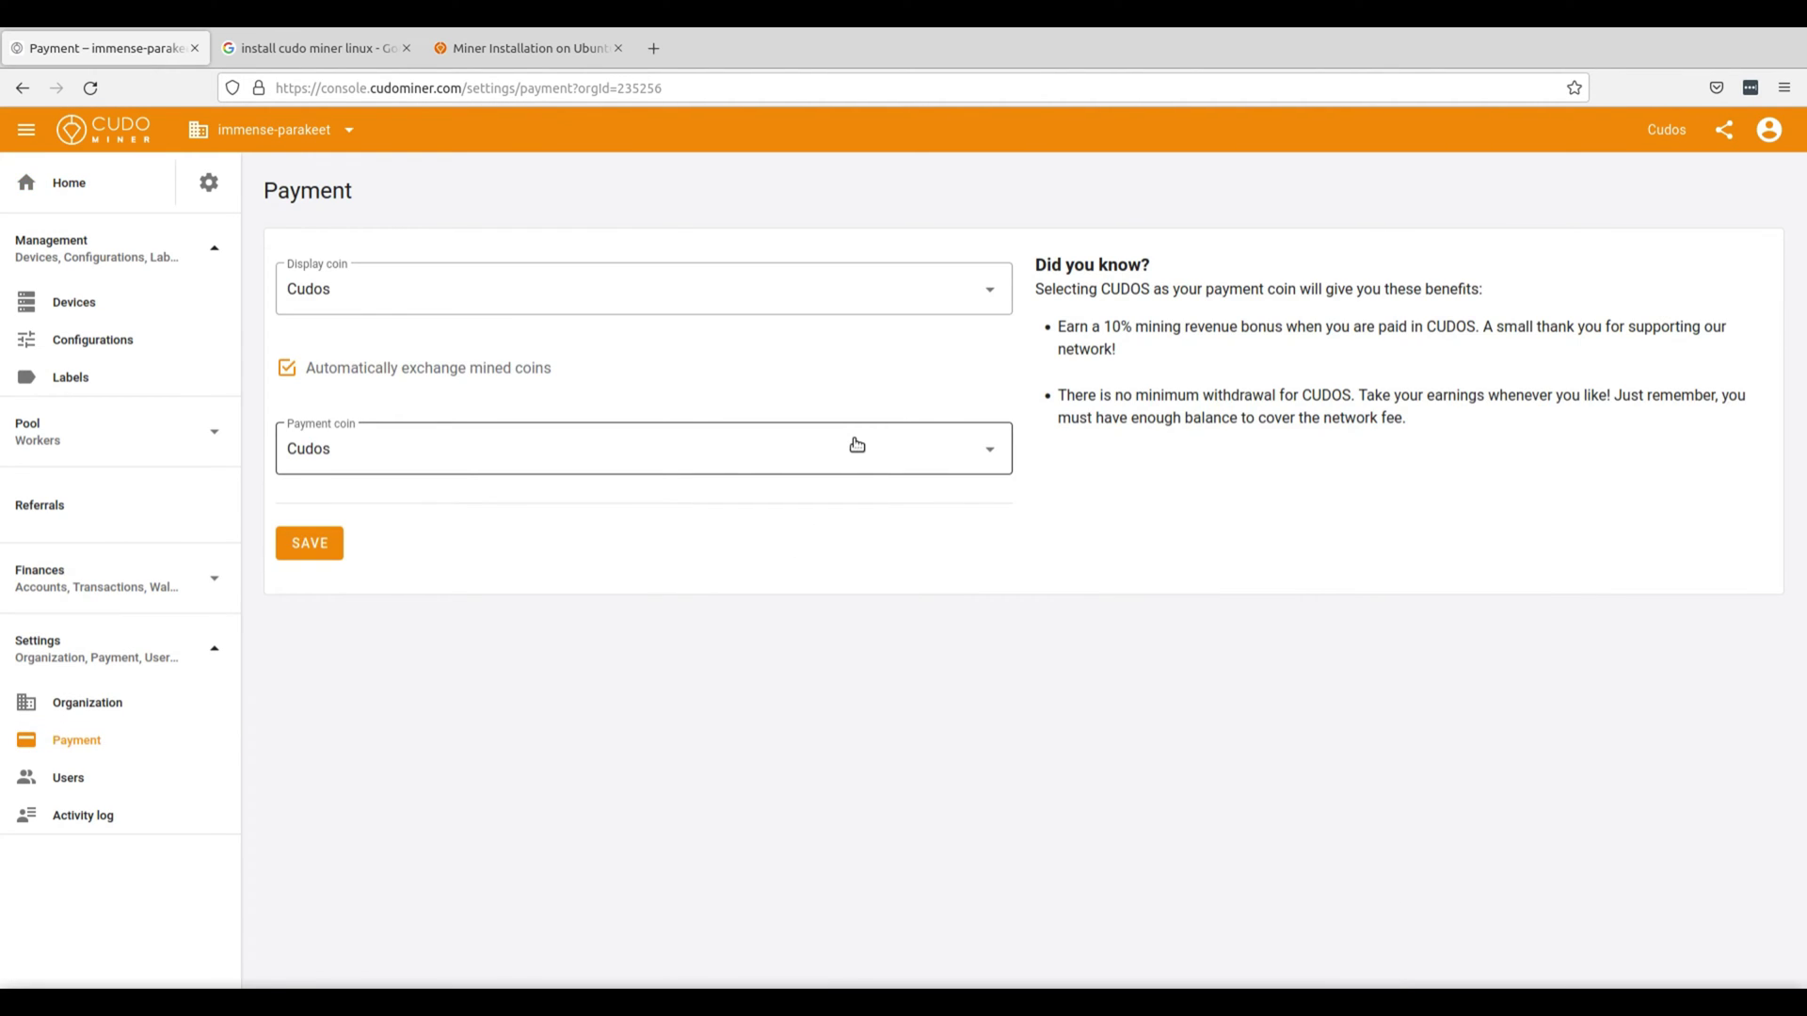
{"action": "left_click", "coordinate": [857, 446]}
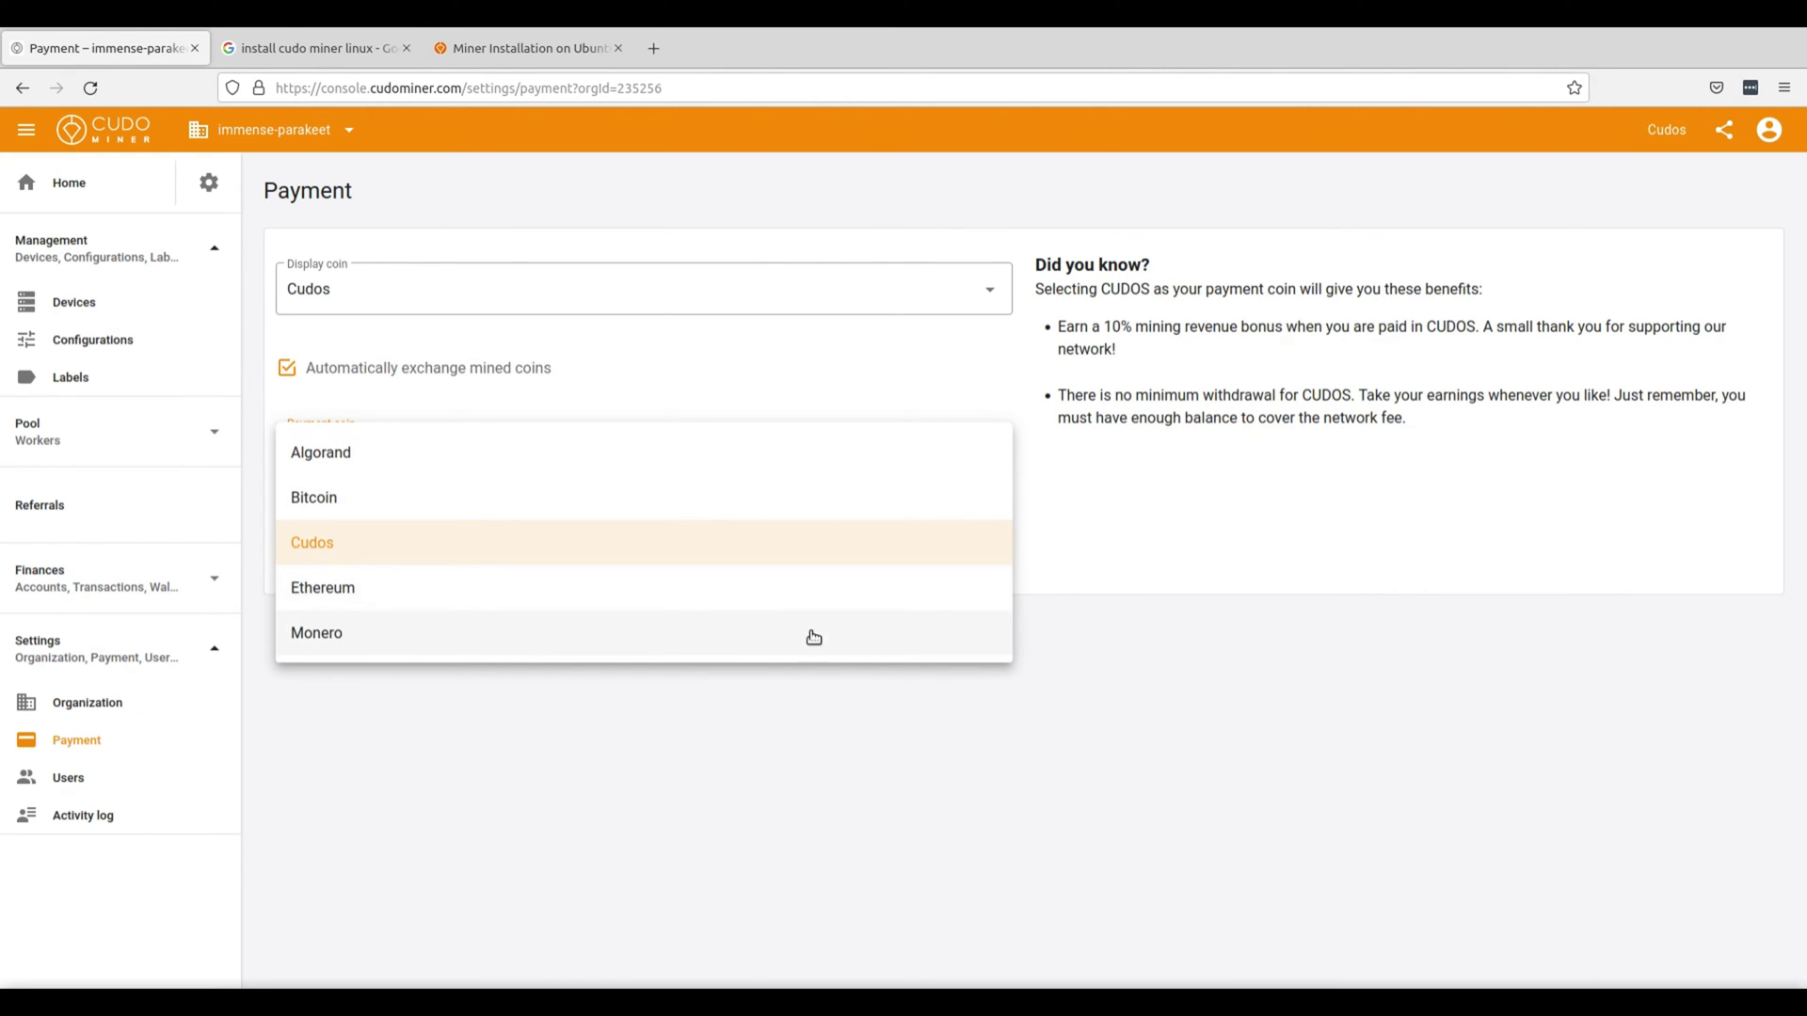
{"action": "left_click", "coordinate": [834, 496]}
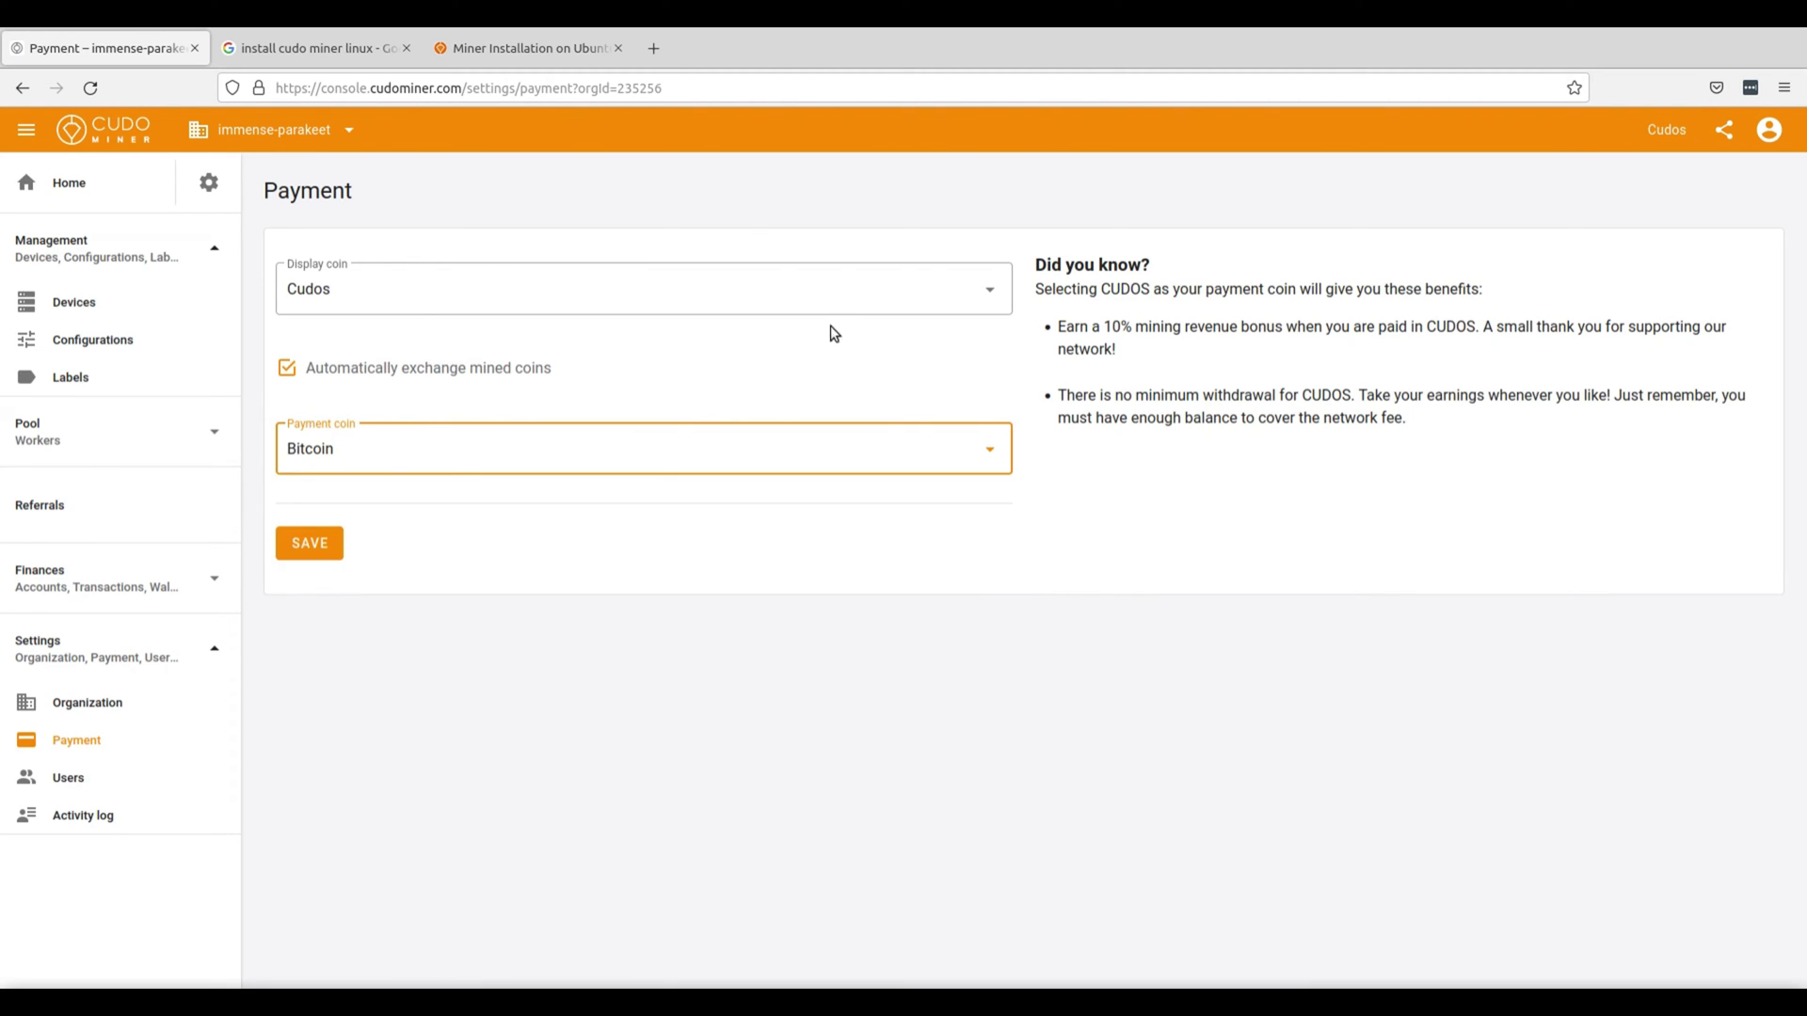
- Set the display coin to Bitcoin, save, and show console amounts in Bitcoin
{"action": "left_click", "coordinate": [835, 302]}
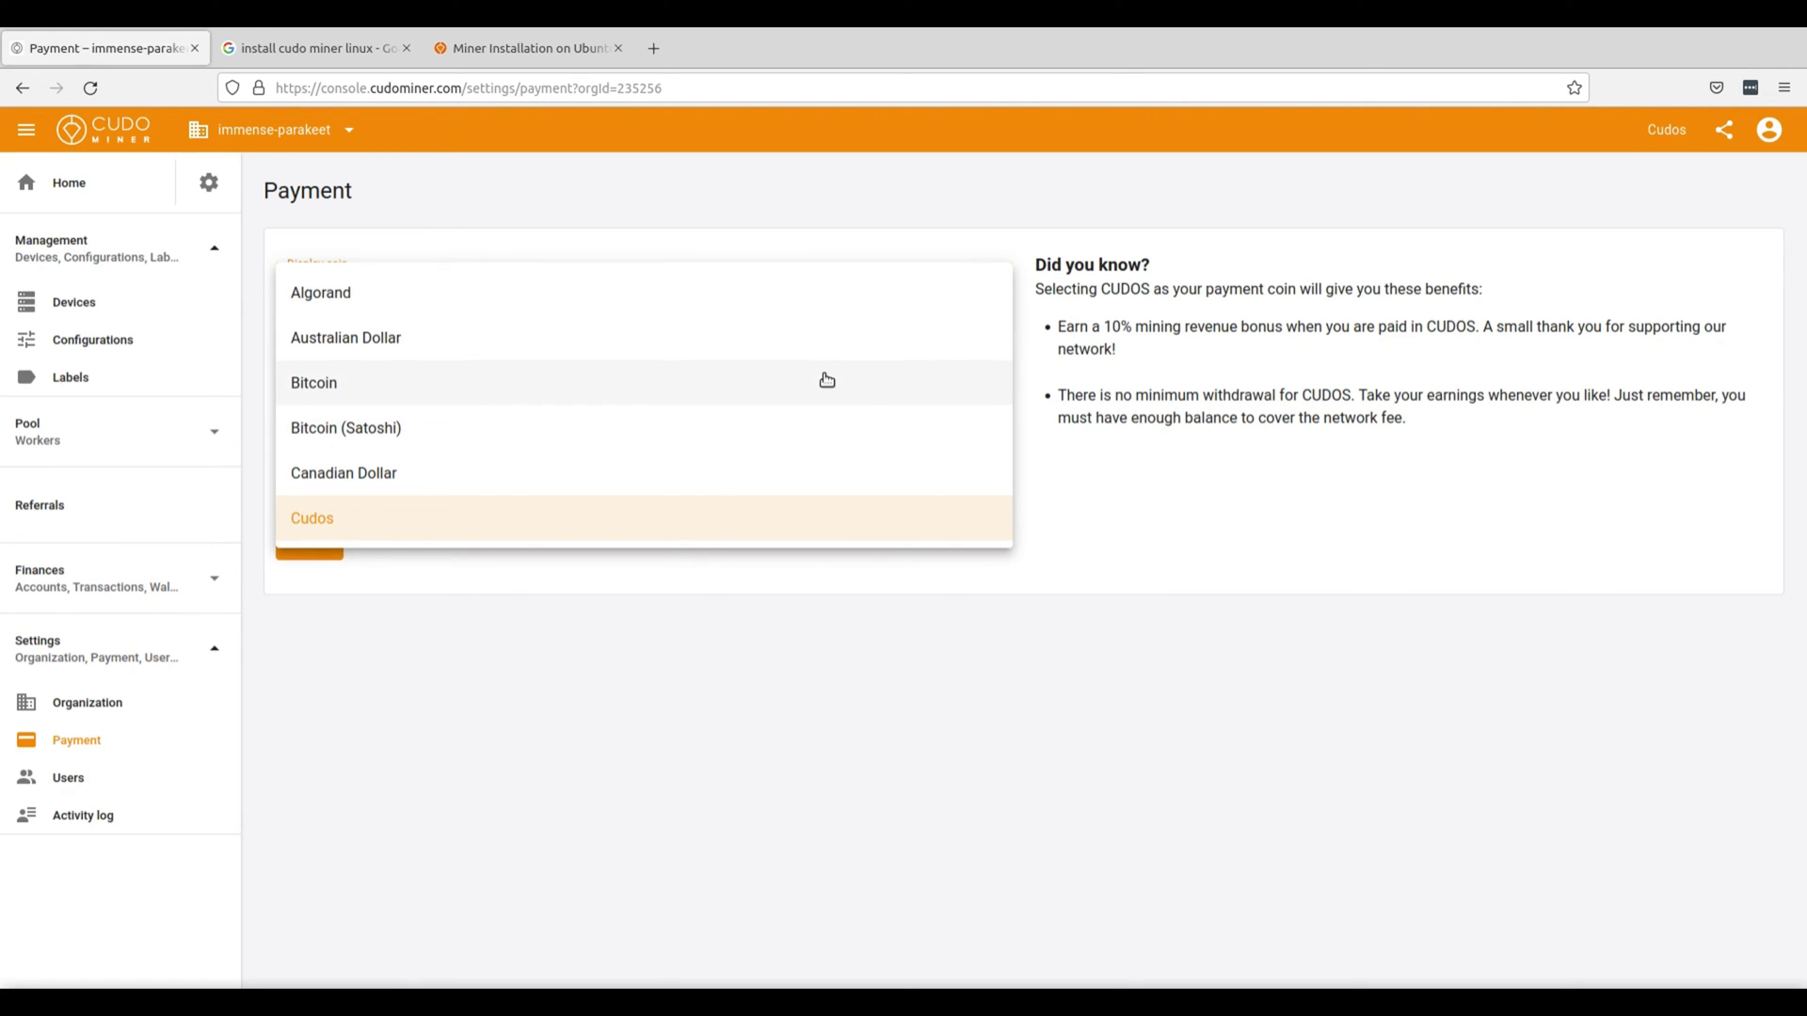
{"action": "scroll", "coordinate": [827, 380], "scroll_direction": "down", "scroll_amount": 2}
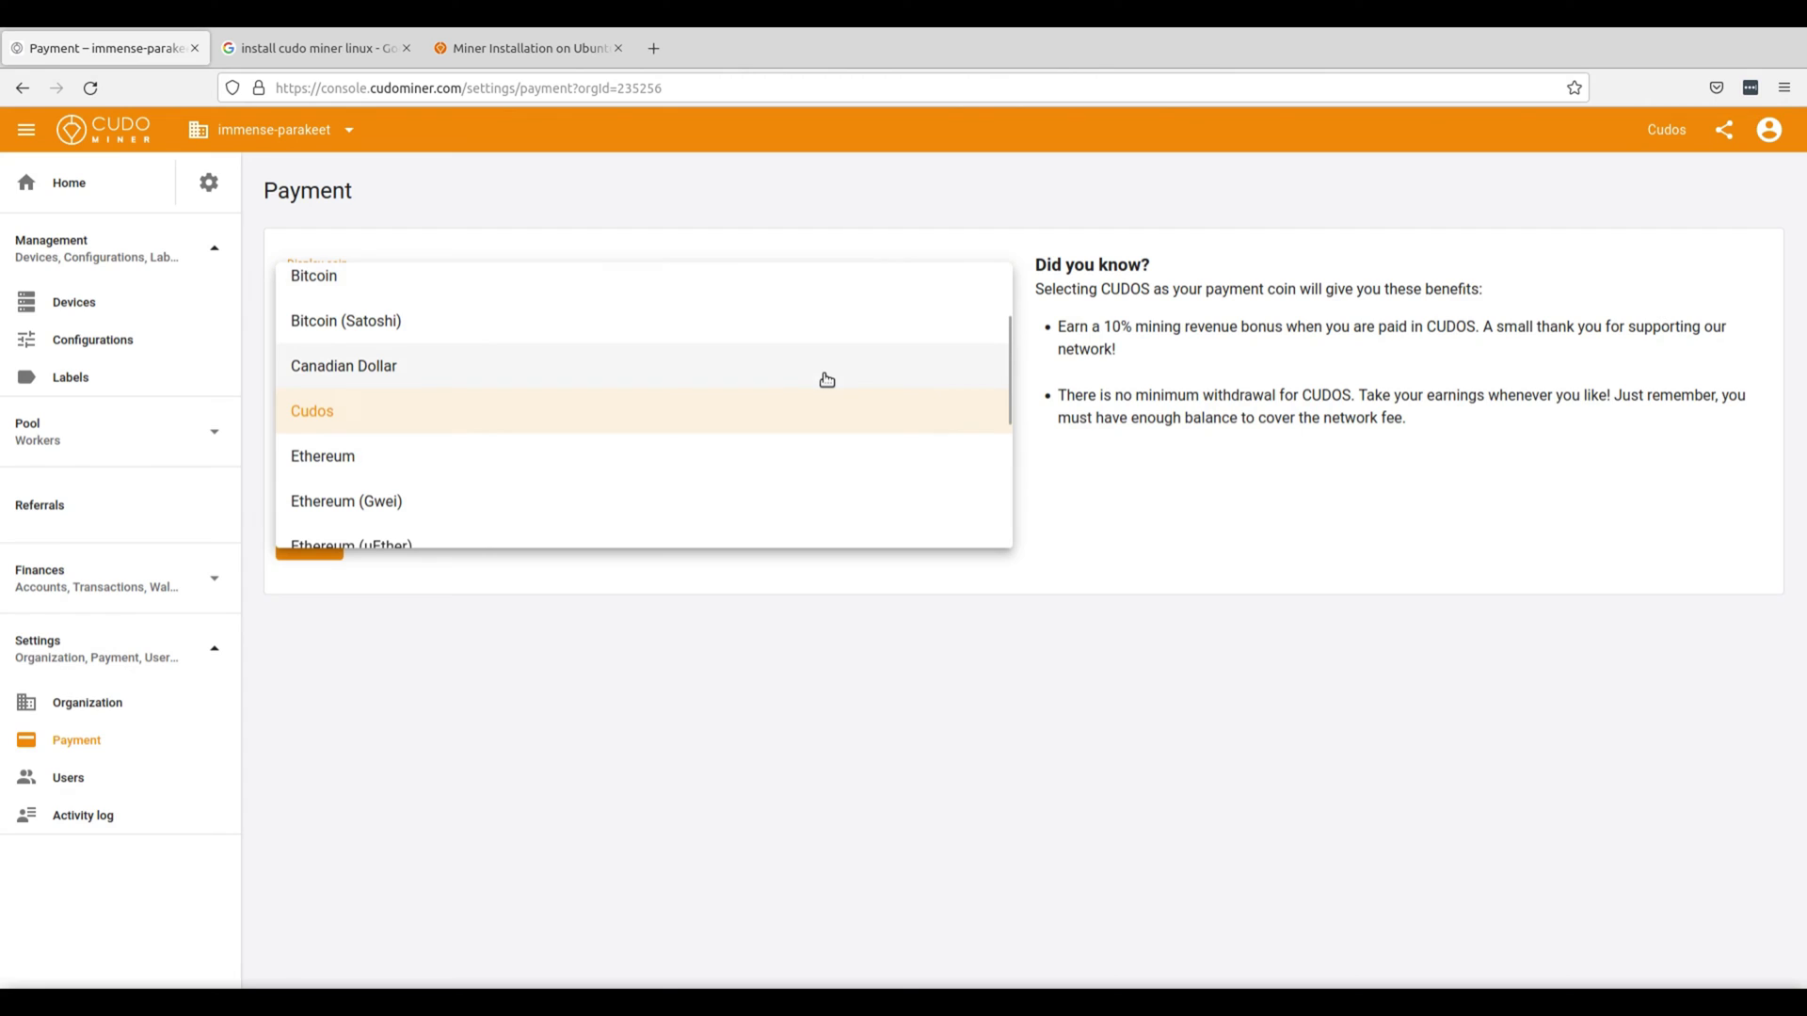
{"action": "scroll", "coordinate": [827, 380], "scroll_direction": "down", "scroll_amount": 4}
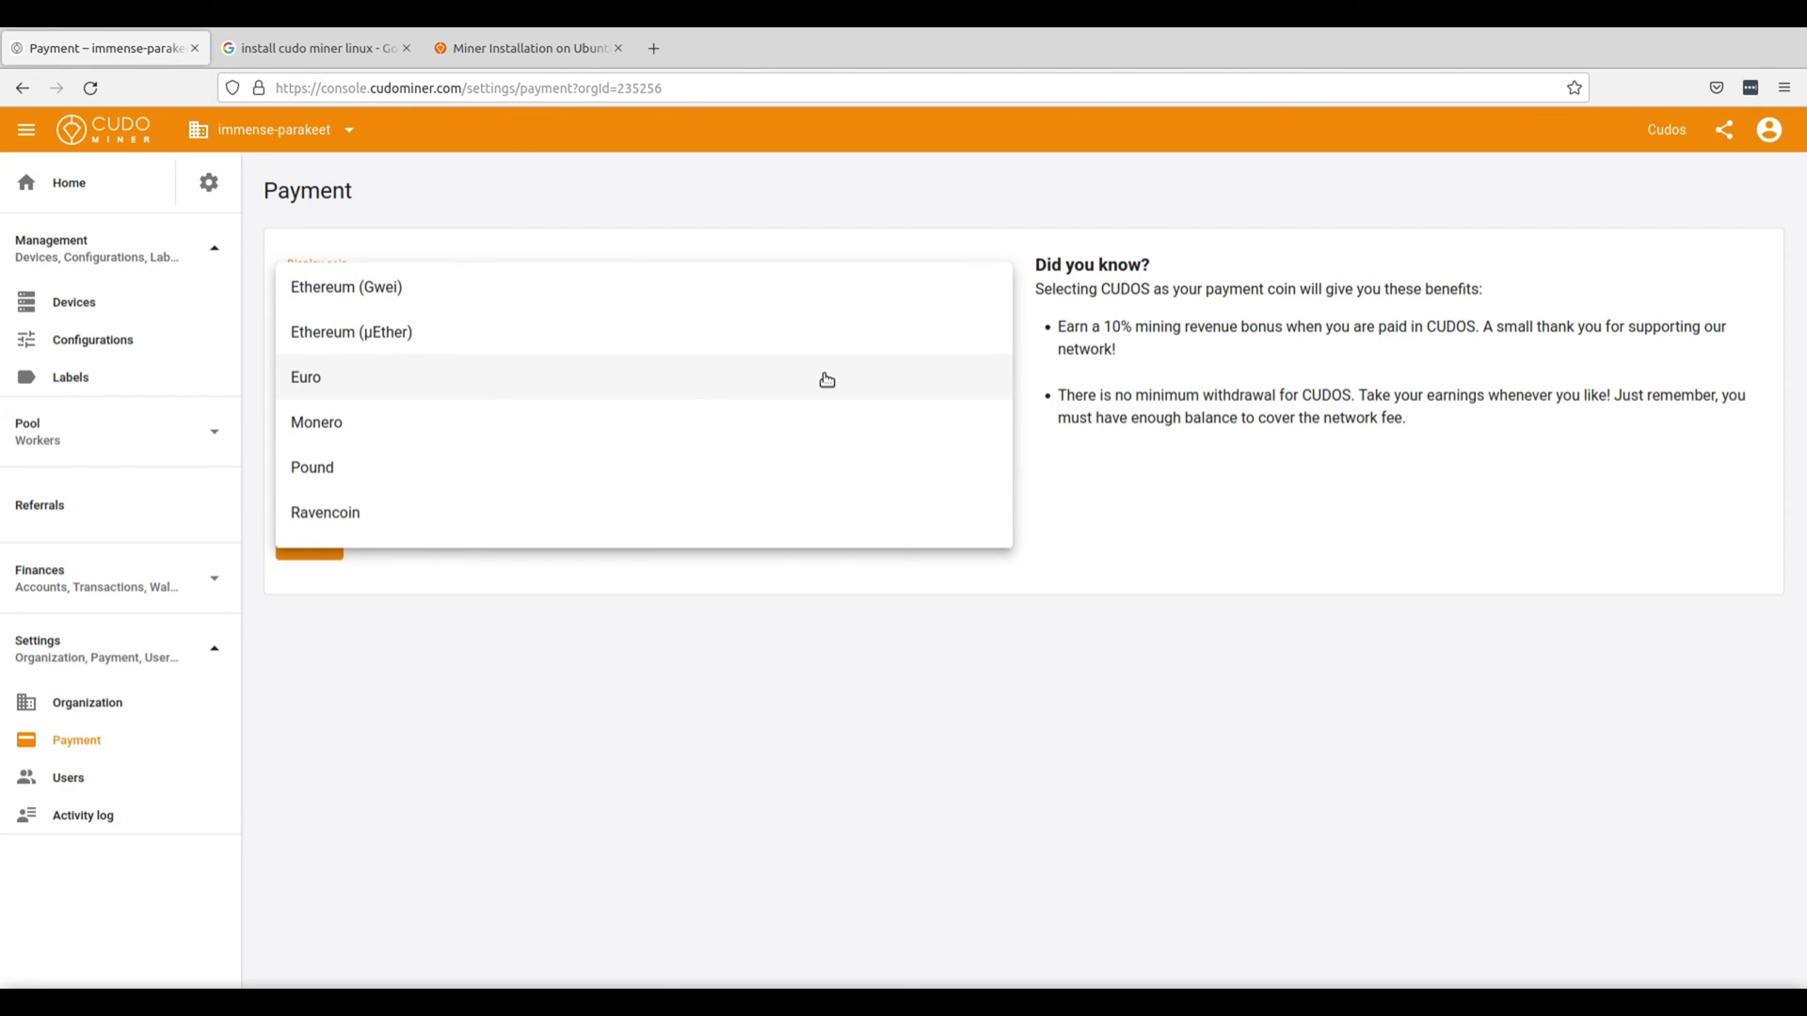
{"action": "scroll", "coordinate": [827, 379], "scroll_direction": "up", "scroll_amount": 6}
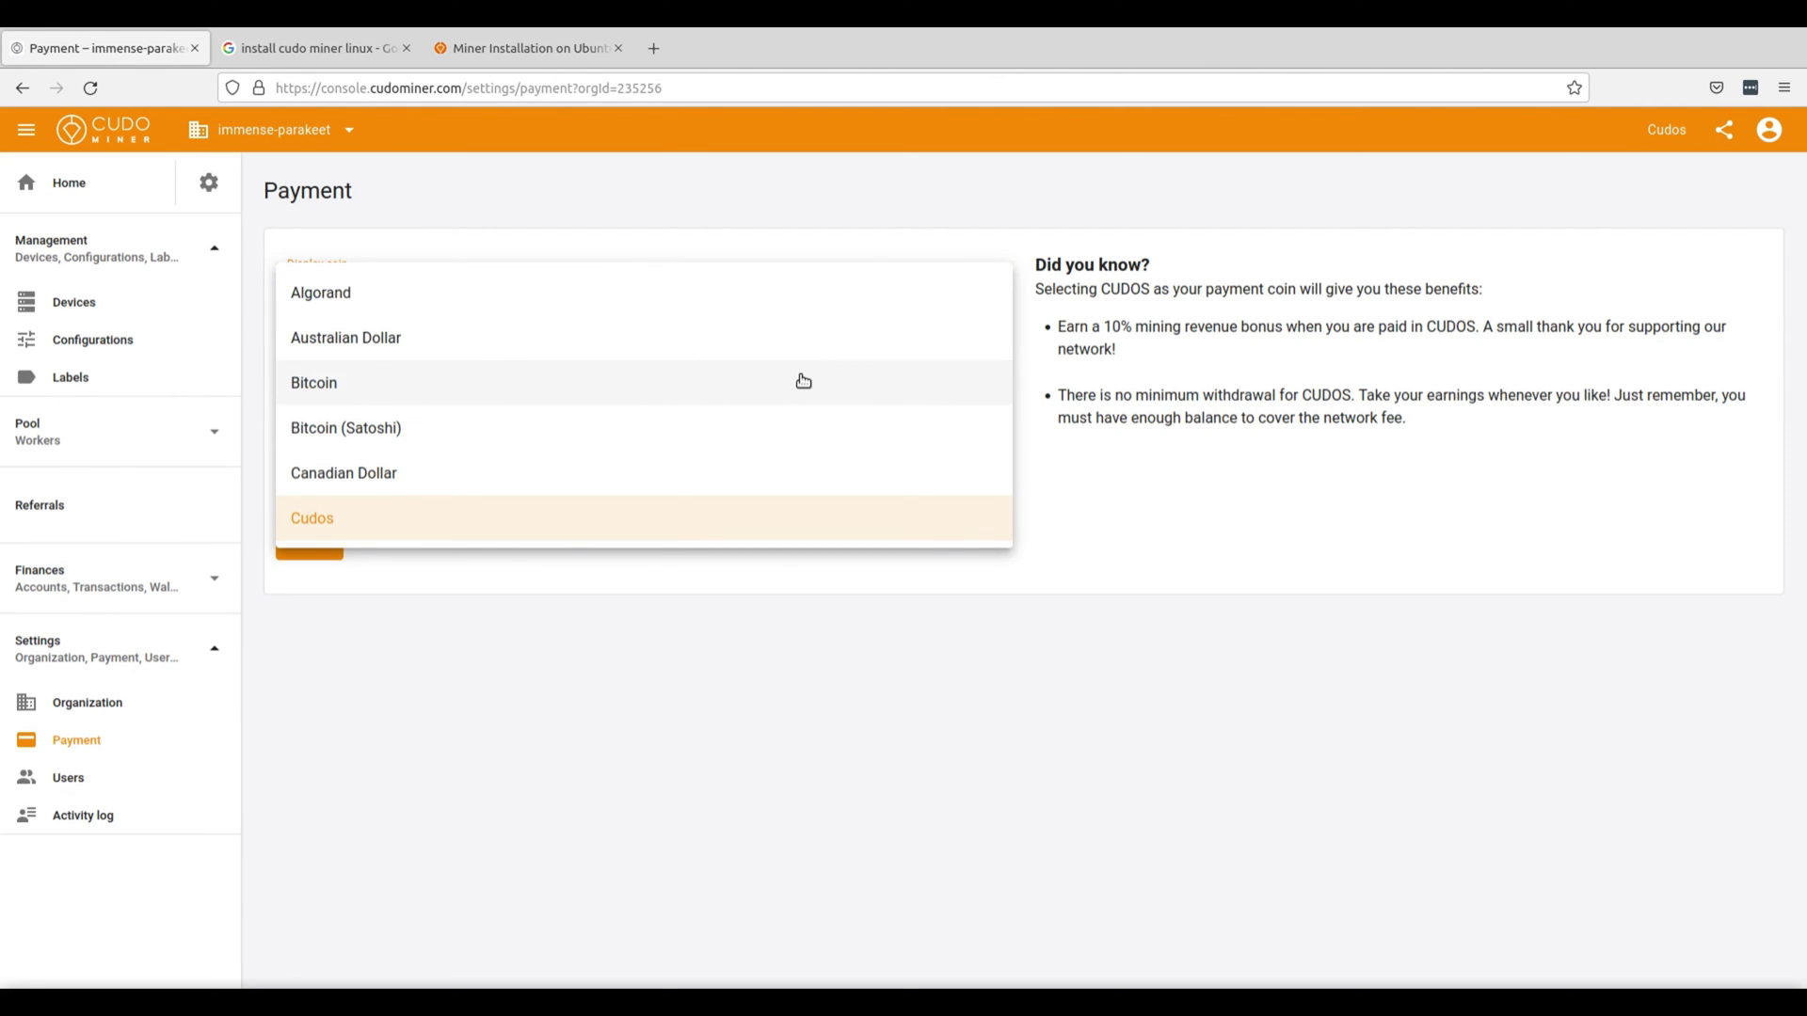
{"action": "left_click", "coordinate": [792, 381]}
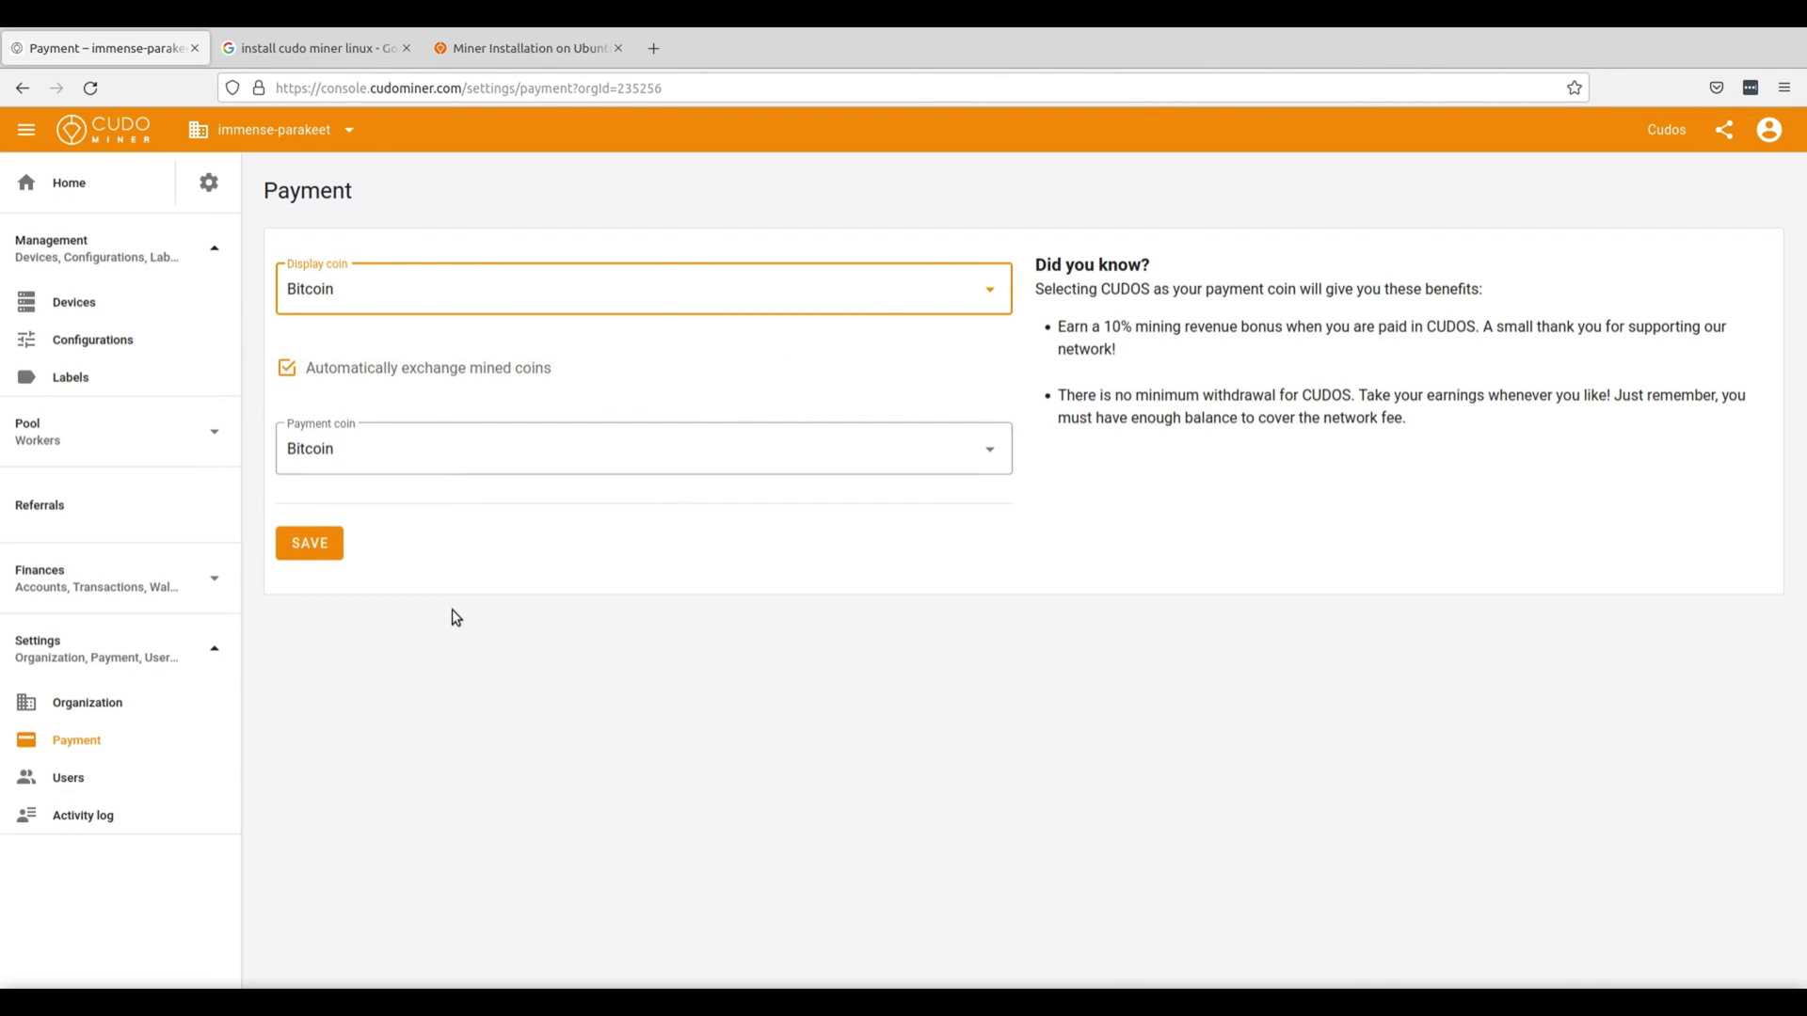
{"action": "left_click", "coordinate": [332, 545]}
{"action": "left_click", "coordinate": [1665, 137]}
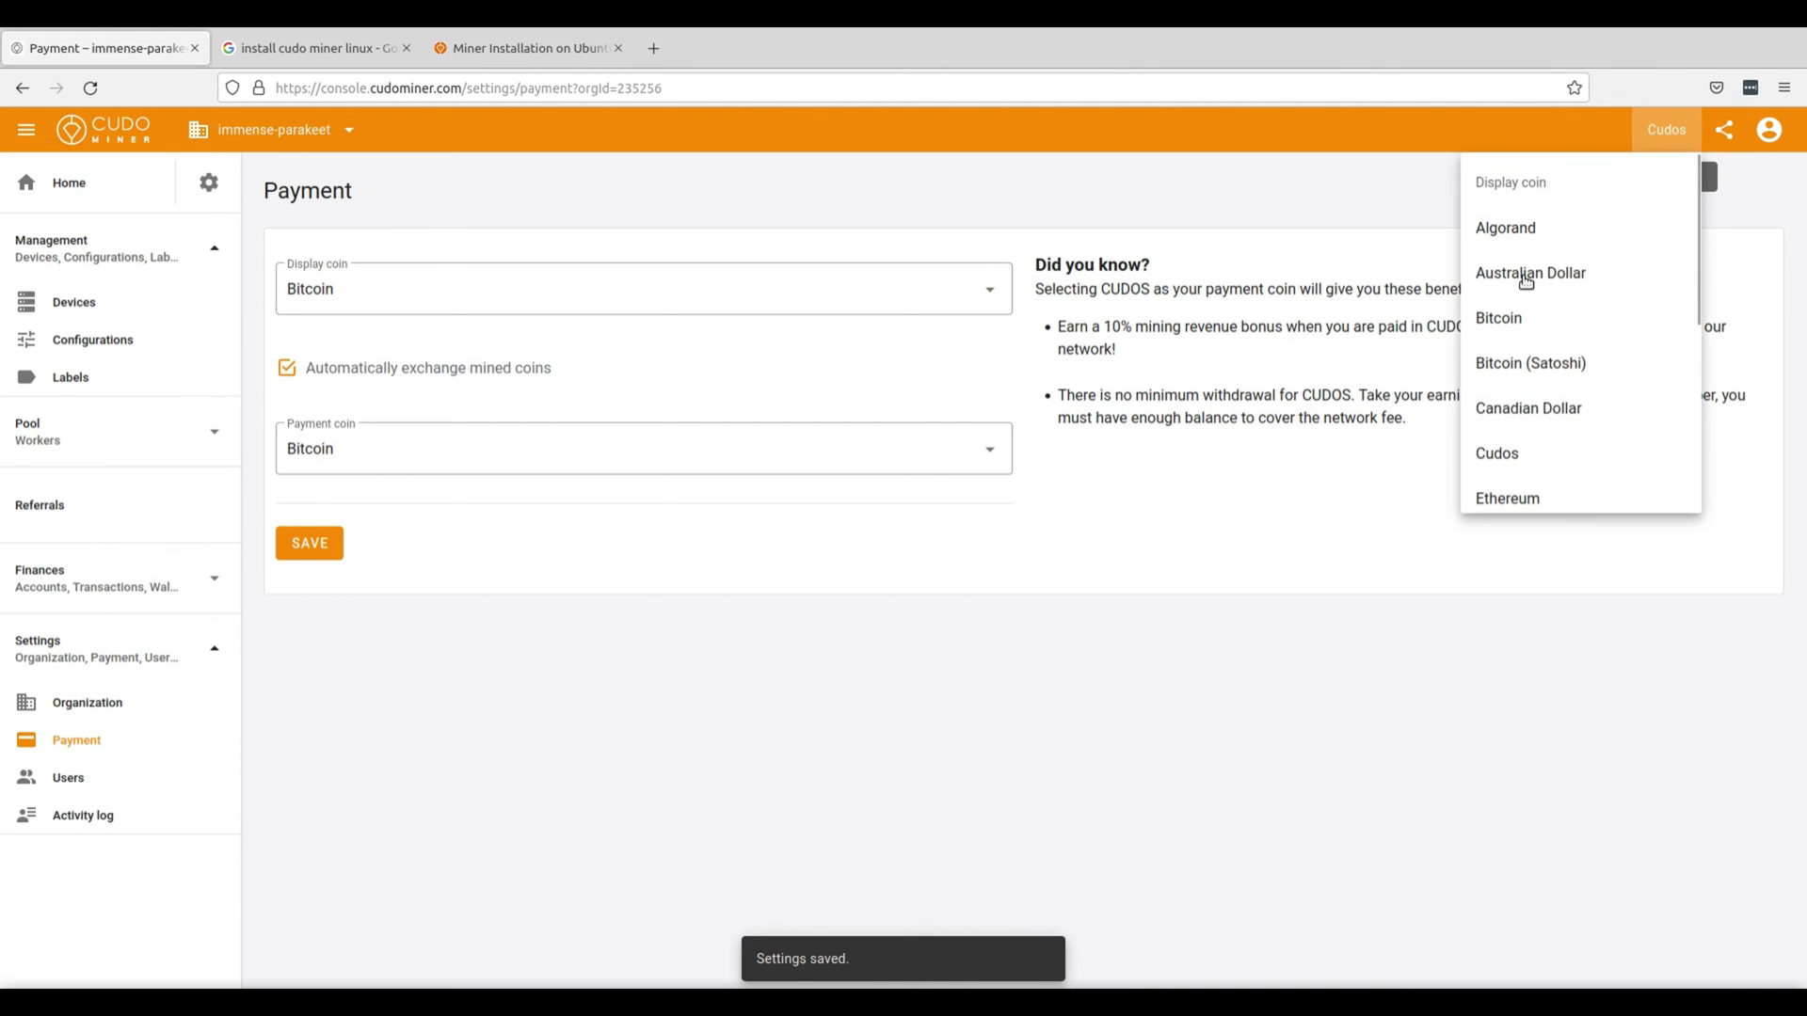
{"action": "left_click", "coordinate": [1511, 323]}
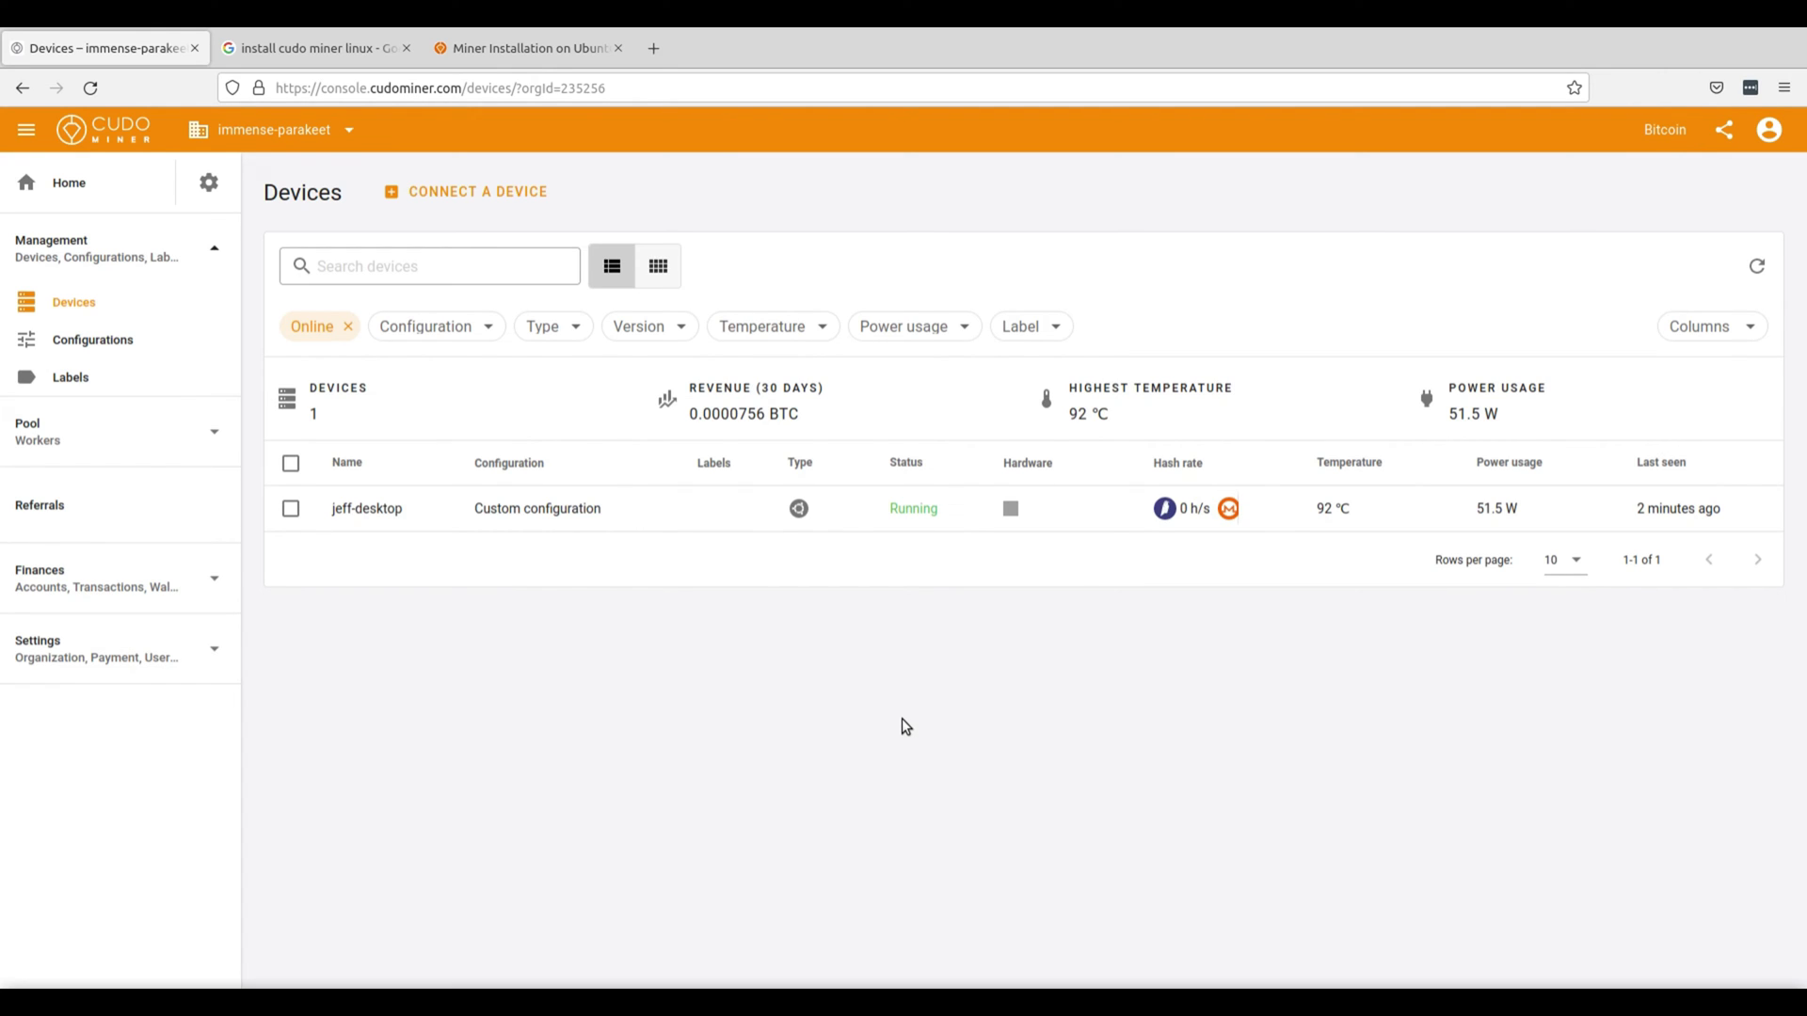
- Check the pool Workers, Referrals overview and Finances Accounts balances pages
{"action": "left_click", "coordinate": [215, 431]}
{"action": "left_click", "coordinate": [217, 325]}
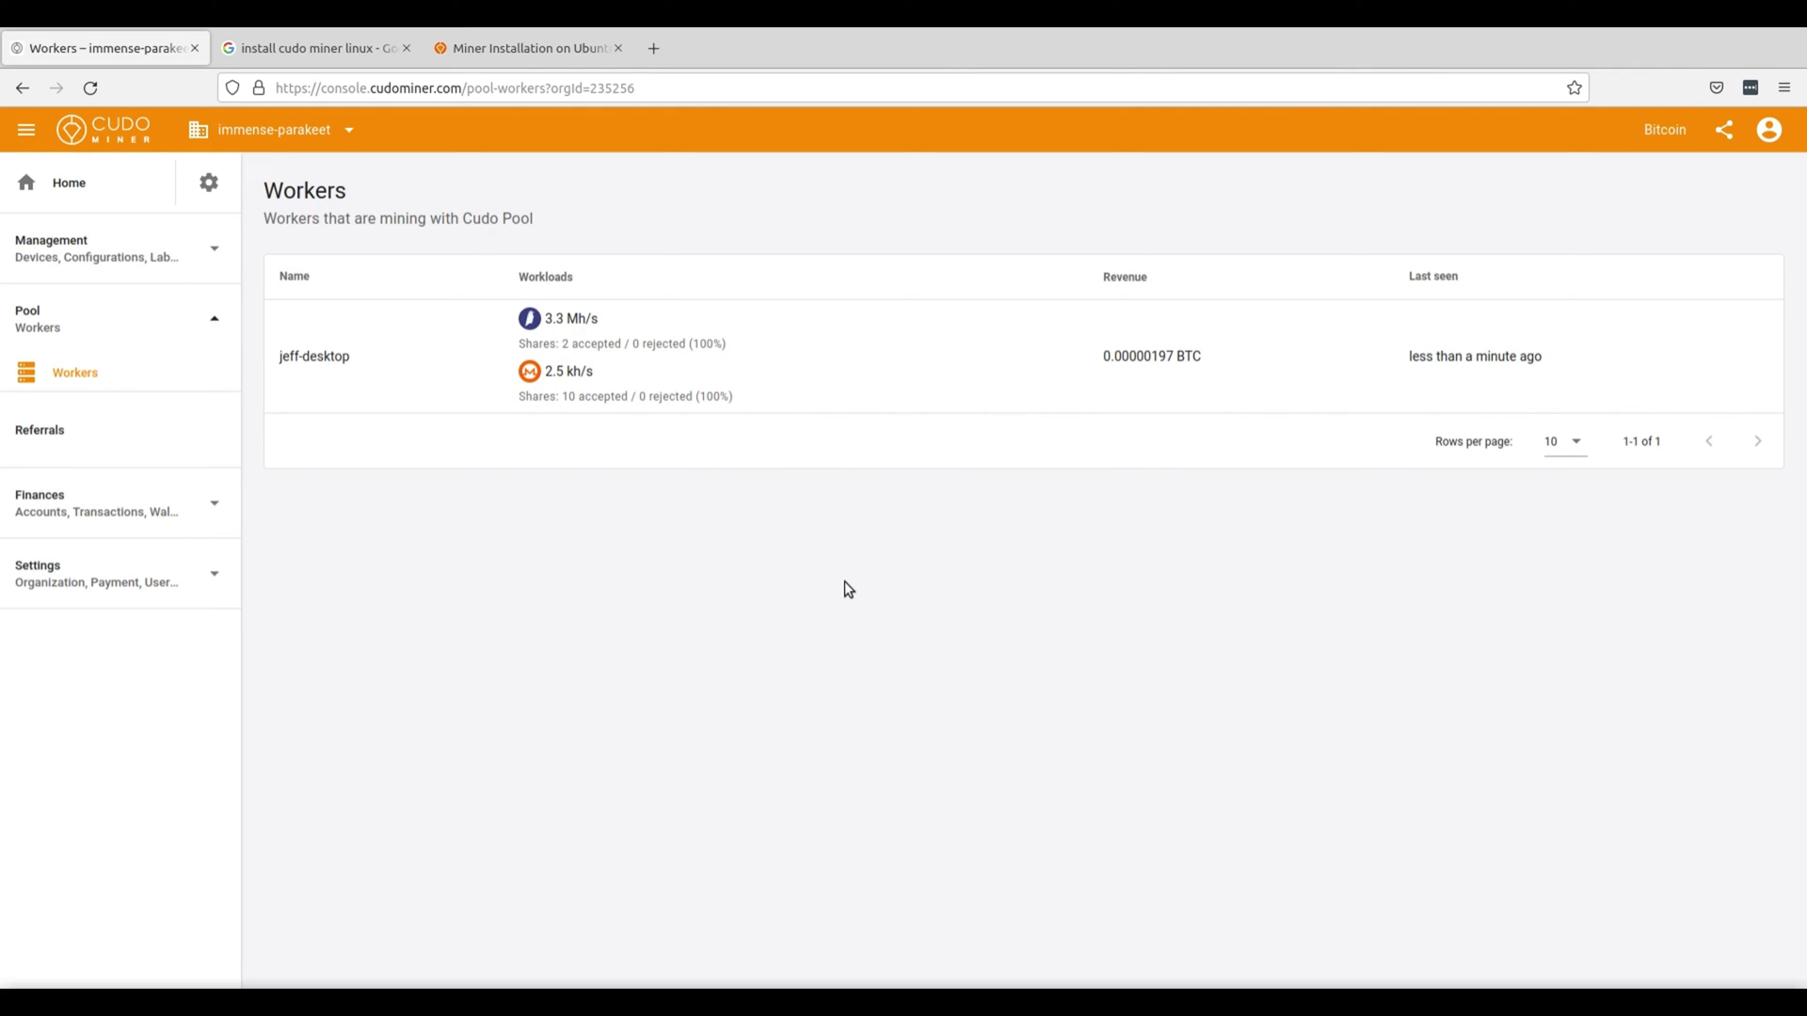
{"action": "left_click", "coordinate": [132, 393]}
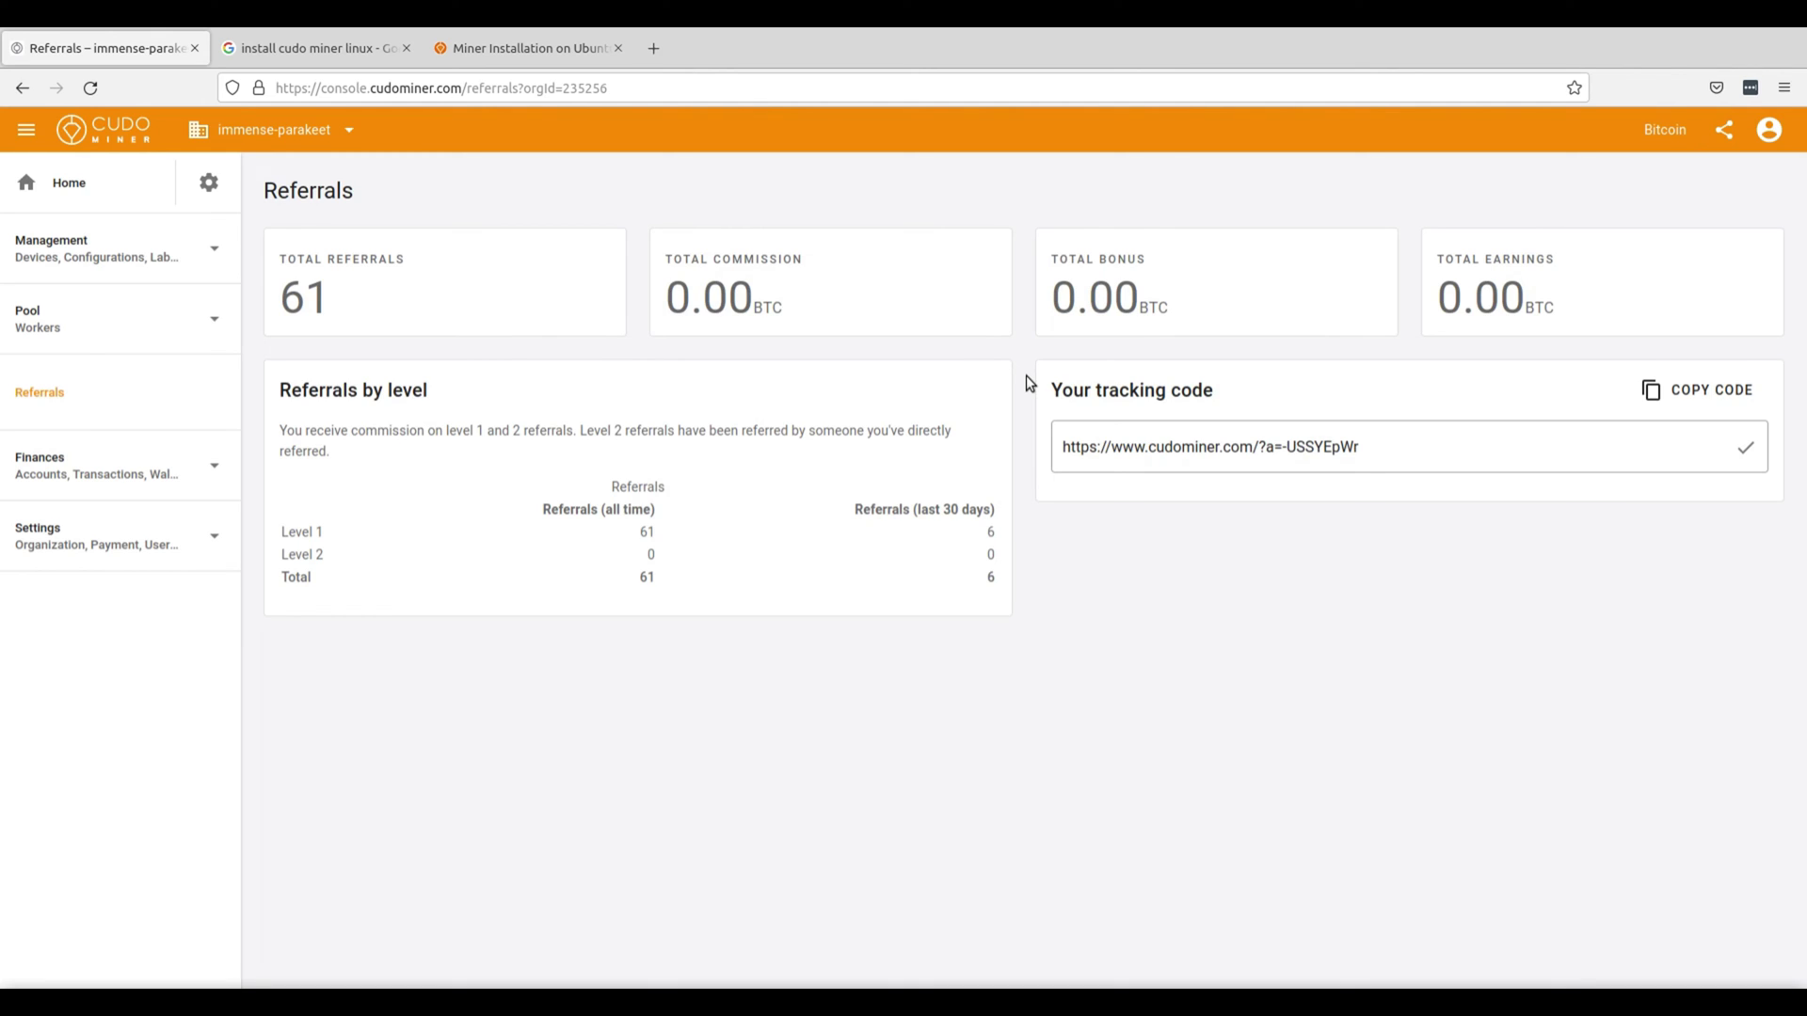
{"action": "left_click", "coordinate": [210, 468]}
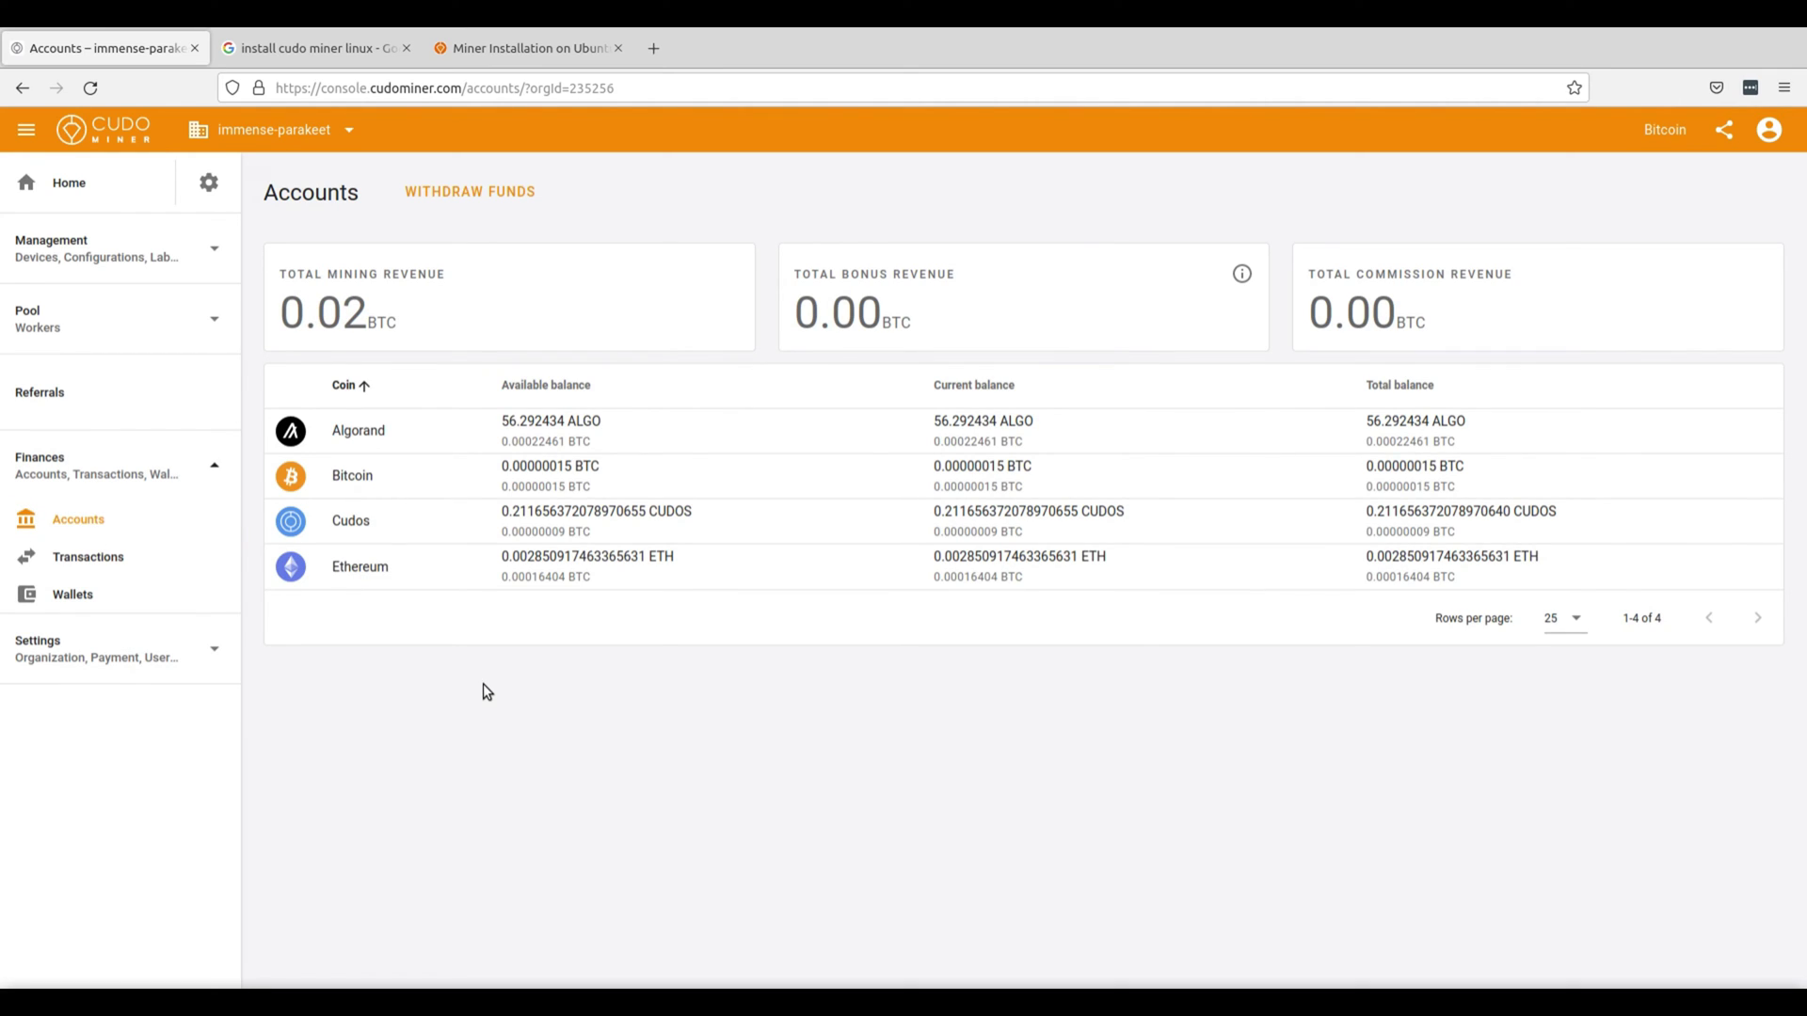
- Start adding a new Bitcoin wallet from the saved wallets list
{"action": "left_click", "coordinate": [110, 599]}
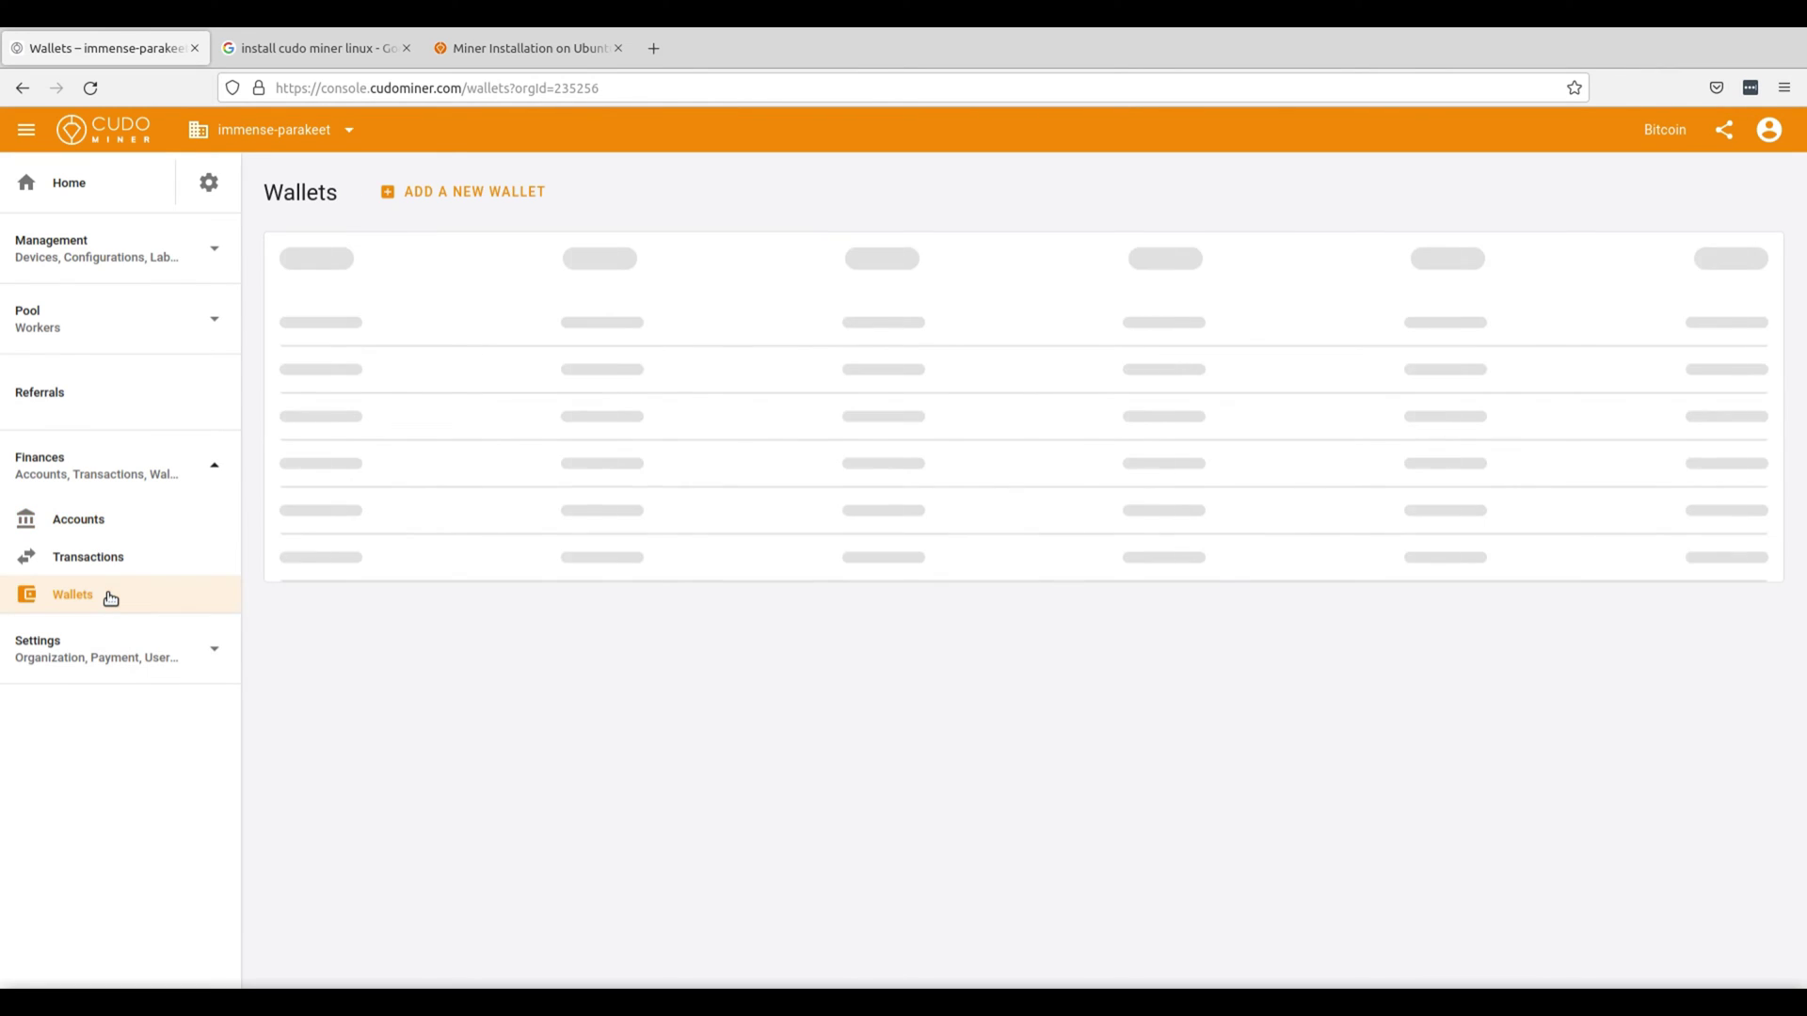
{"action": "left_click", "coordinate": [481, 197]}
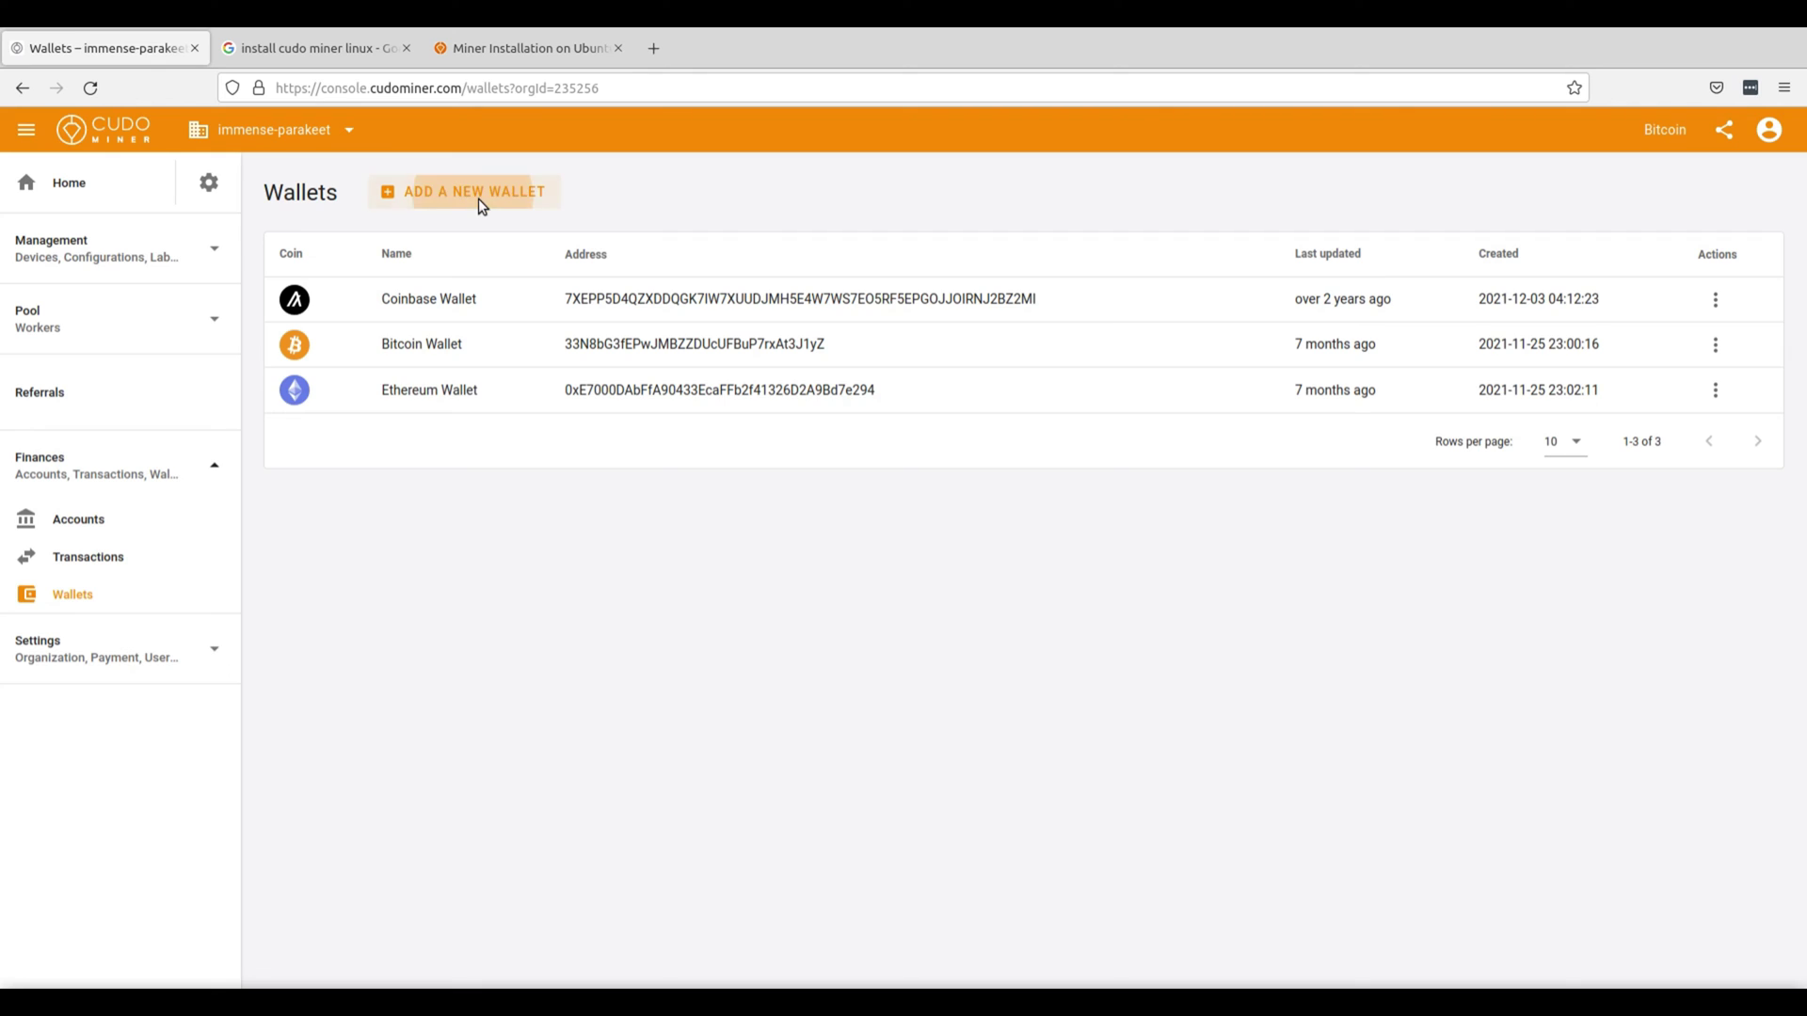
{"action": "left_click", "coordinate": [990, 481]}
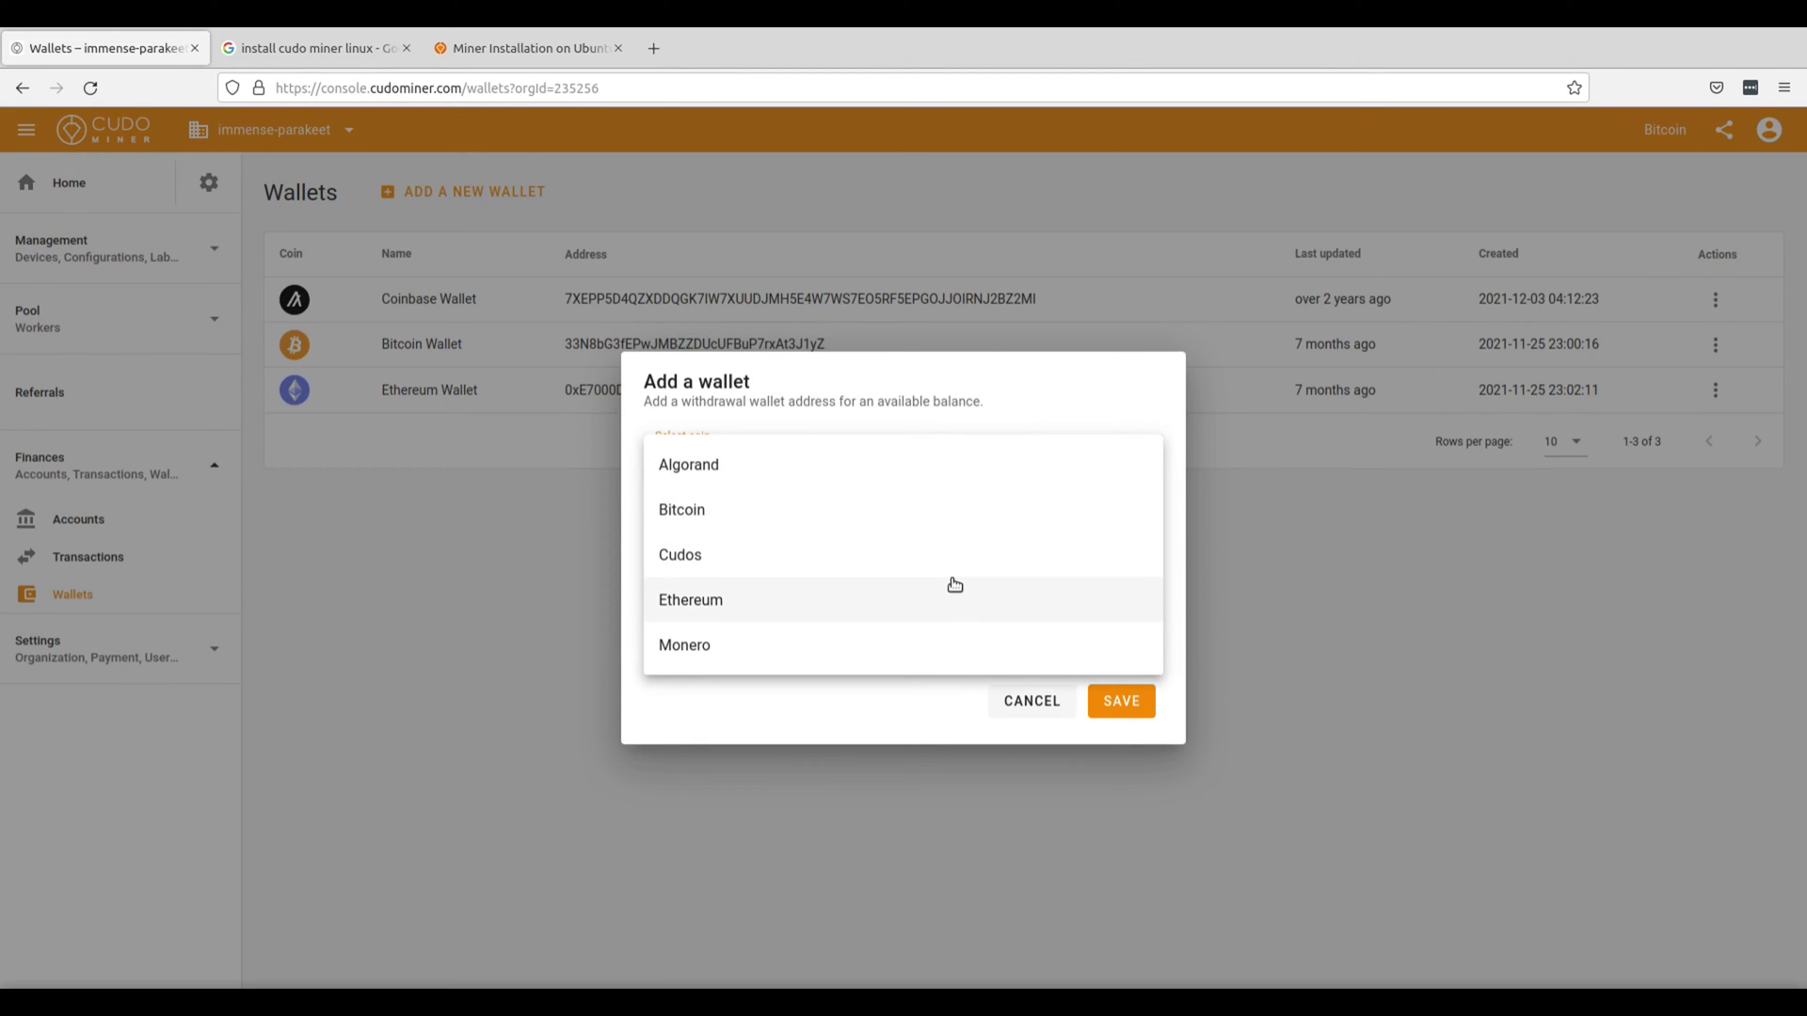
{"action": "left_click", "coordinate": [960, 511]}
- Paste a wallet name, try saving without an address, cancel, and return to Accounts
{"action": "left_click", "coordinate": [970, 546]}
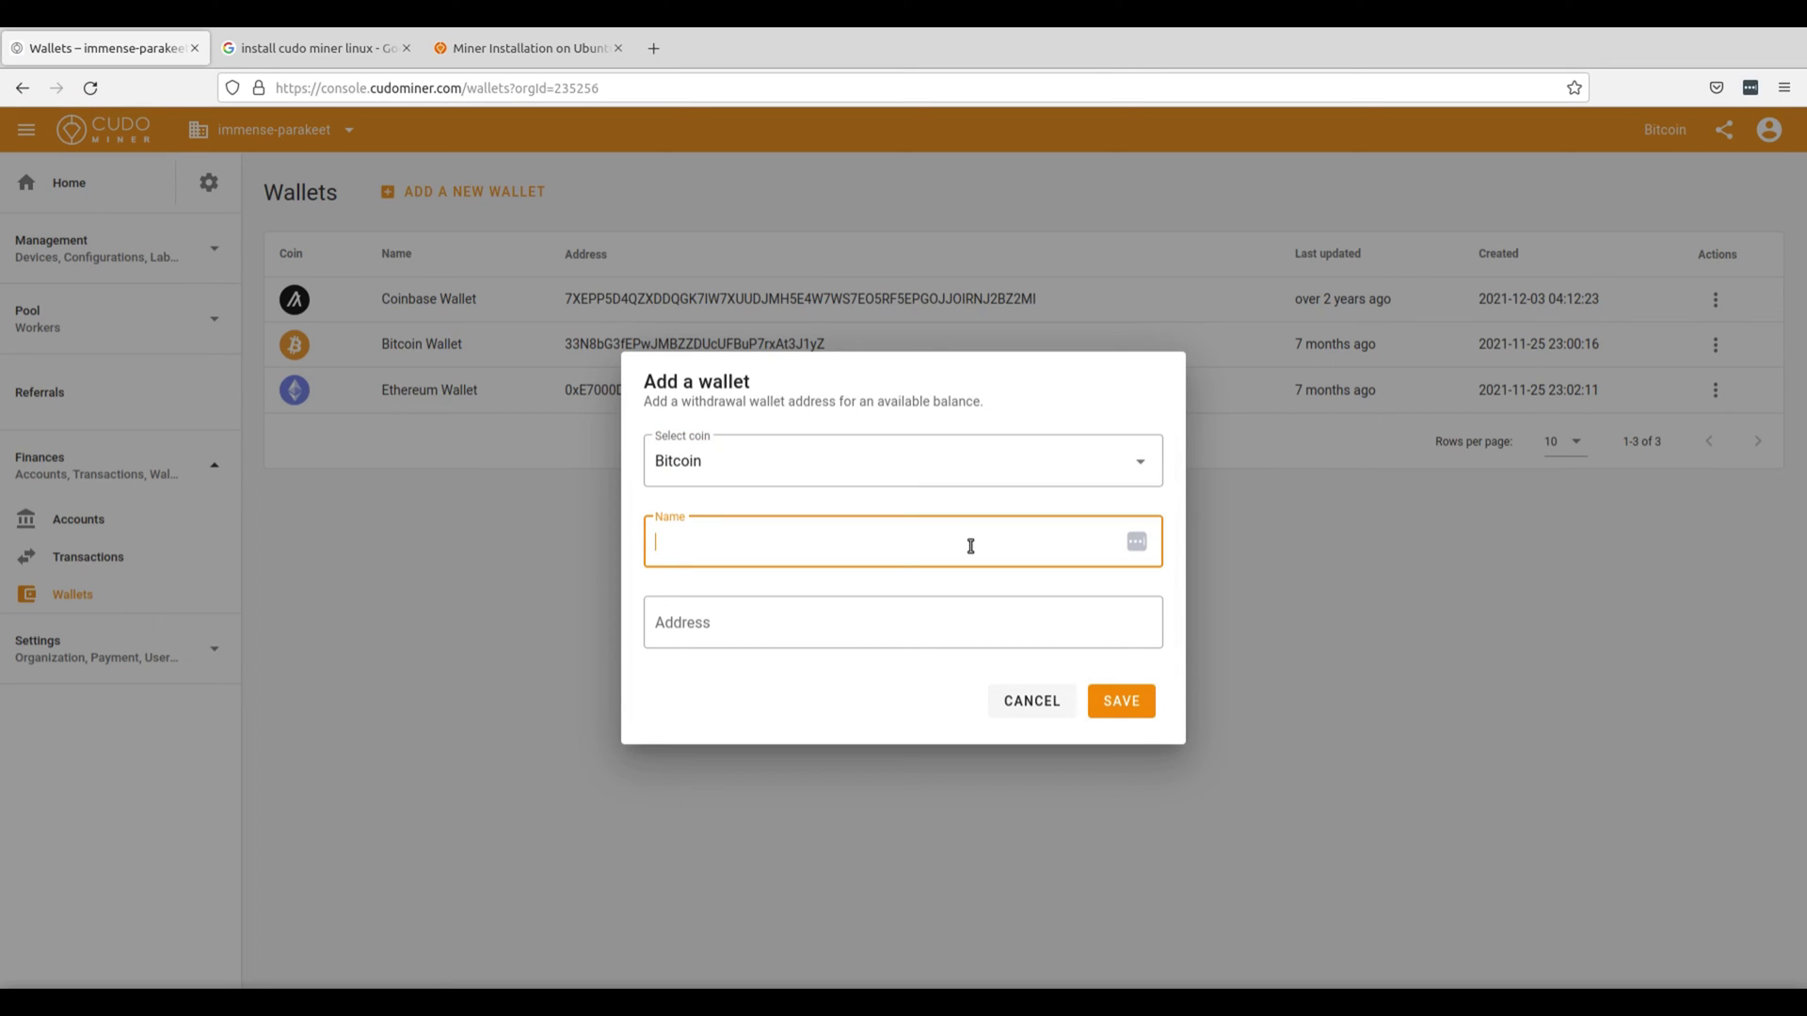
{"action": "type", "text": "Bitcoin Wallet"}
{"action": "left_click", "coordinate": [823, 623]}
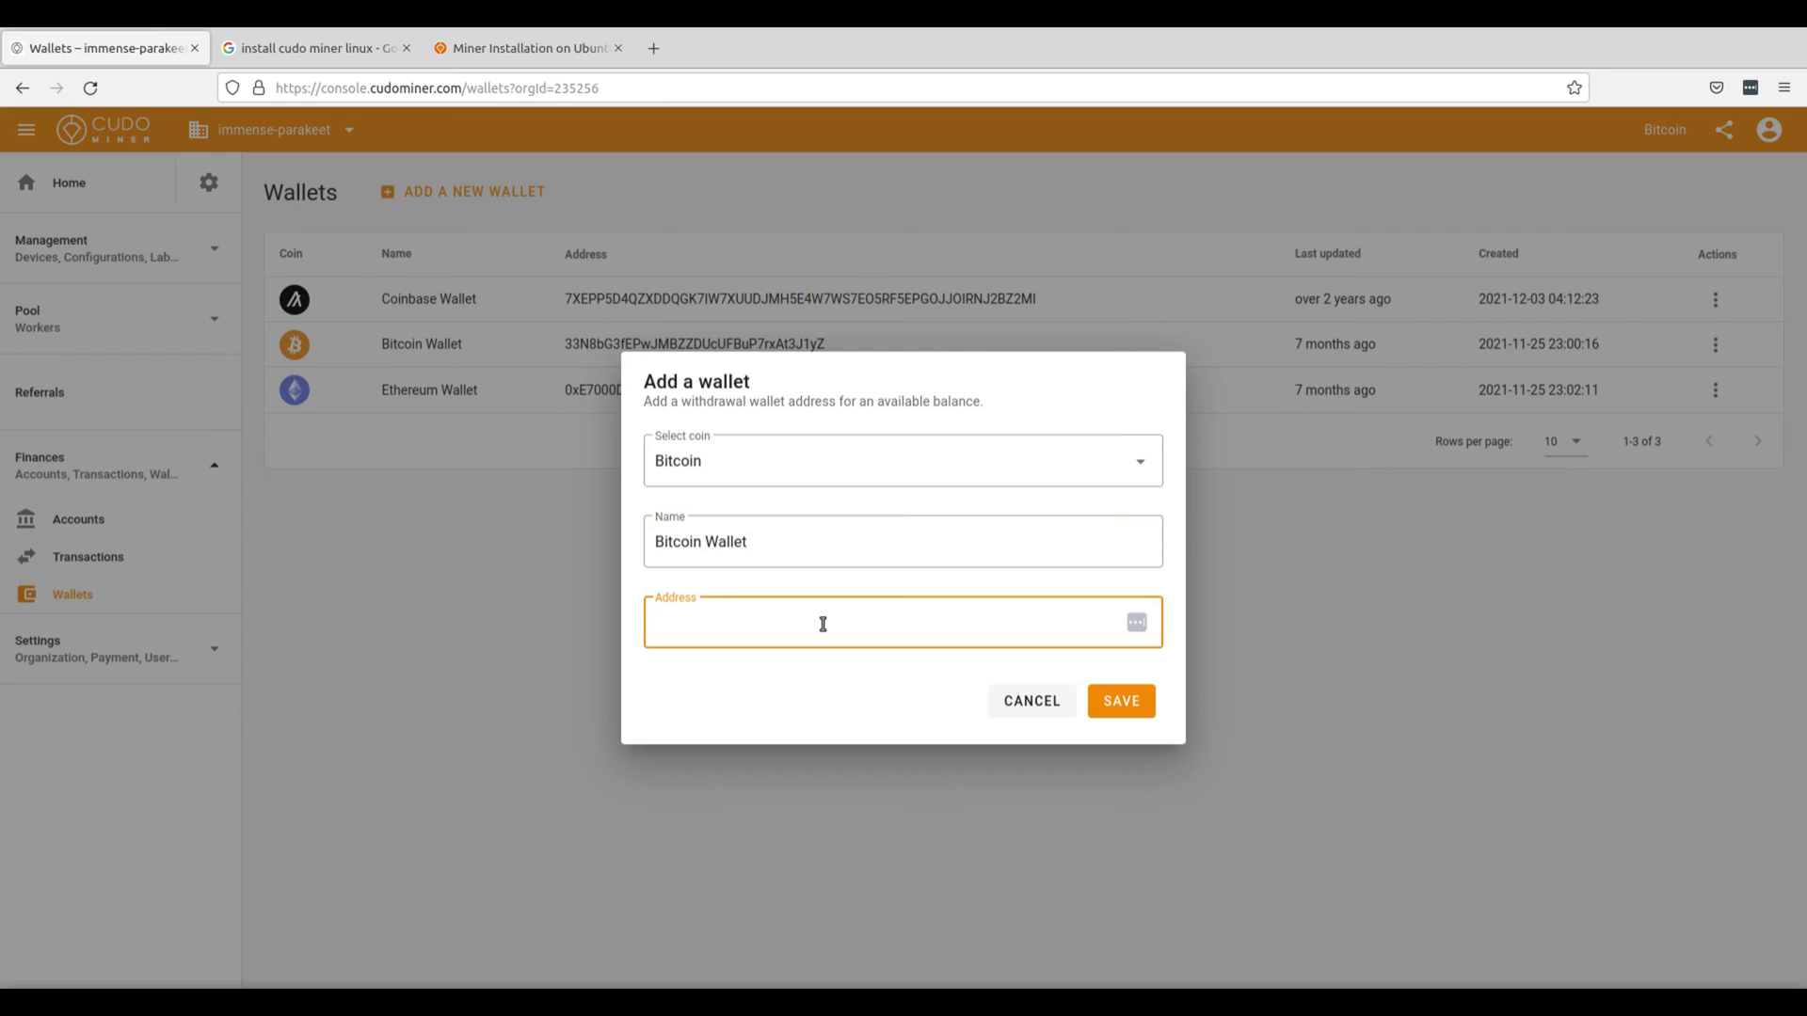
{"action": "left_click", "coordinate": [1124, 702]}
{"action": "left_click", "coordinate": [1064, 704]}
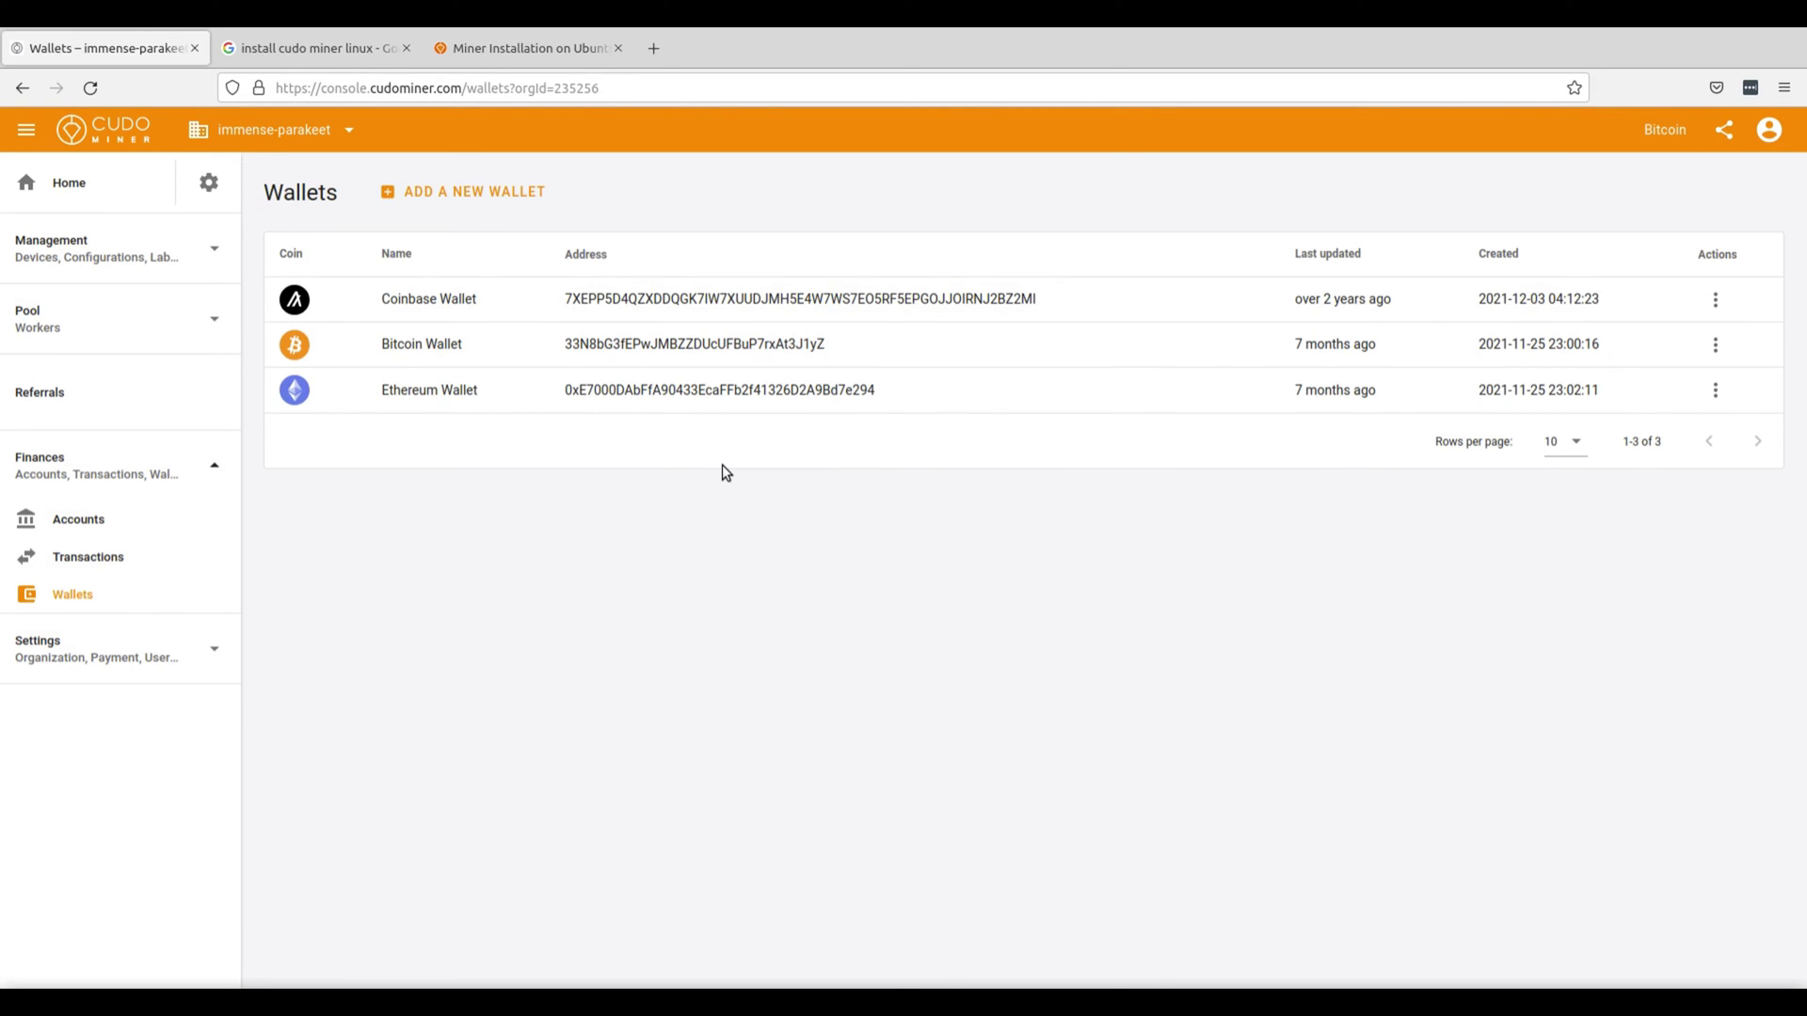
{"action": "left_click", "coordinate": [106, 516]}
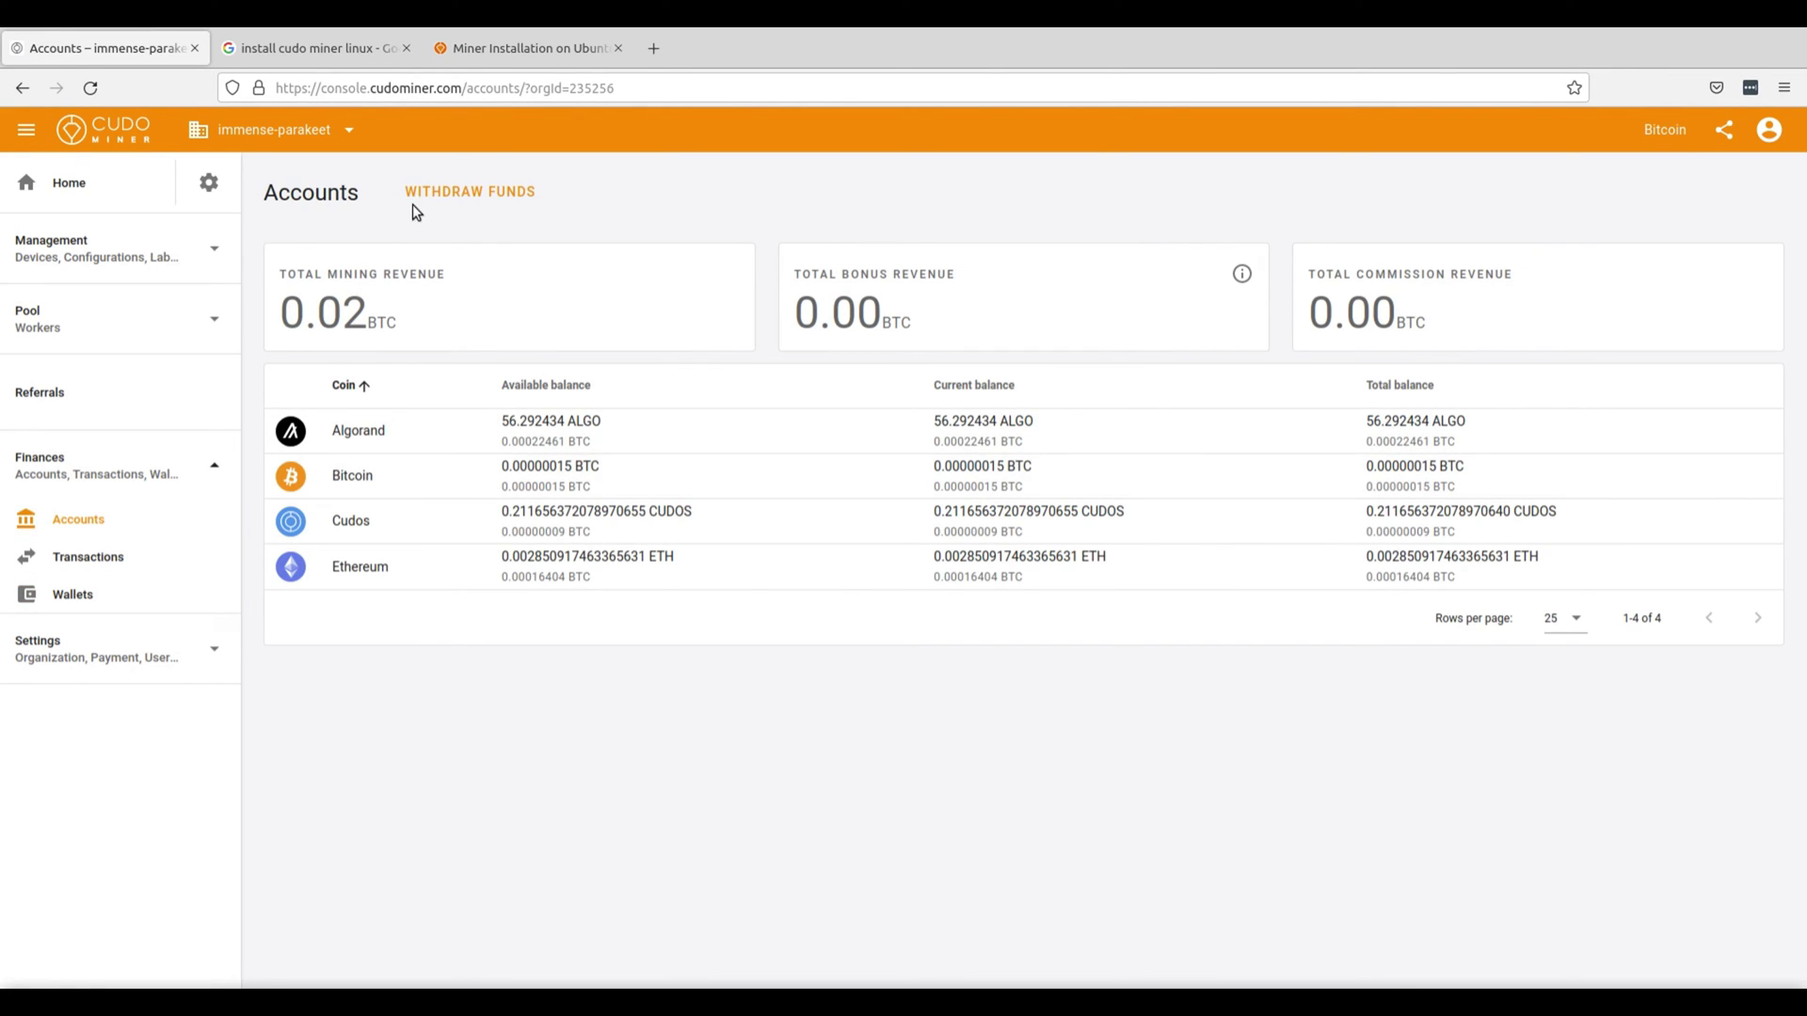
- Begin a withdrawal from the Bitcoin account, dismiss the server error, and go back to transactions
{"action": "left_click", "coordinate": [467, 192]}
{"action": "left_click", "coordinate": [628, 280]}
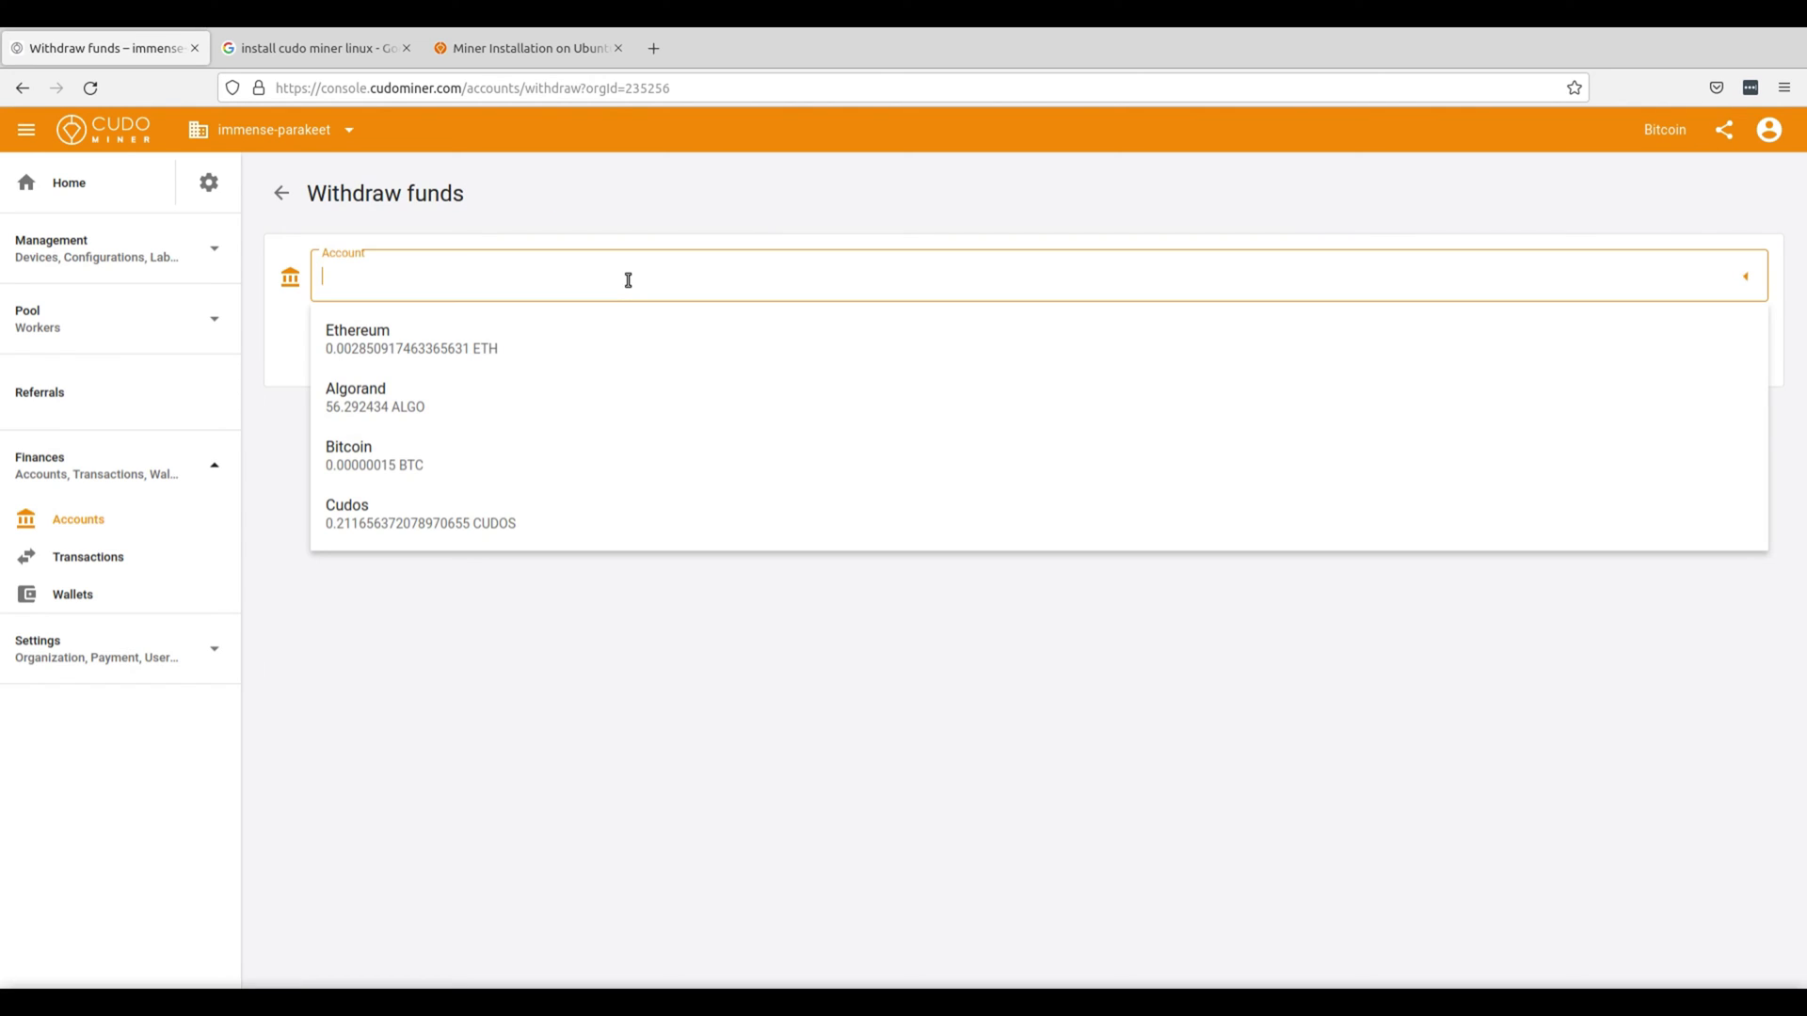
{"action": "left_click", "coordinate": [606, 471]}
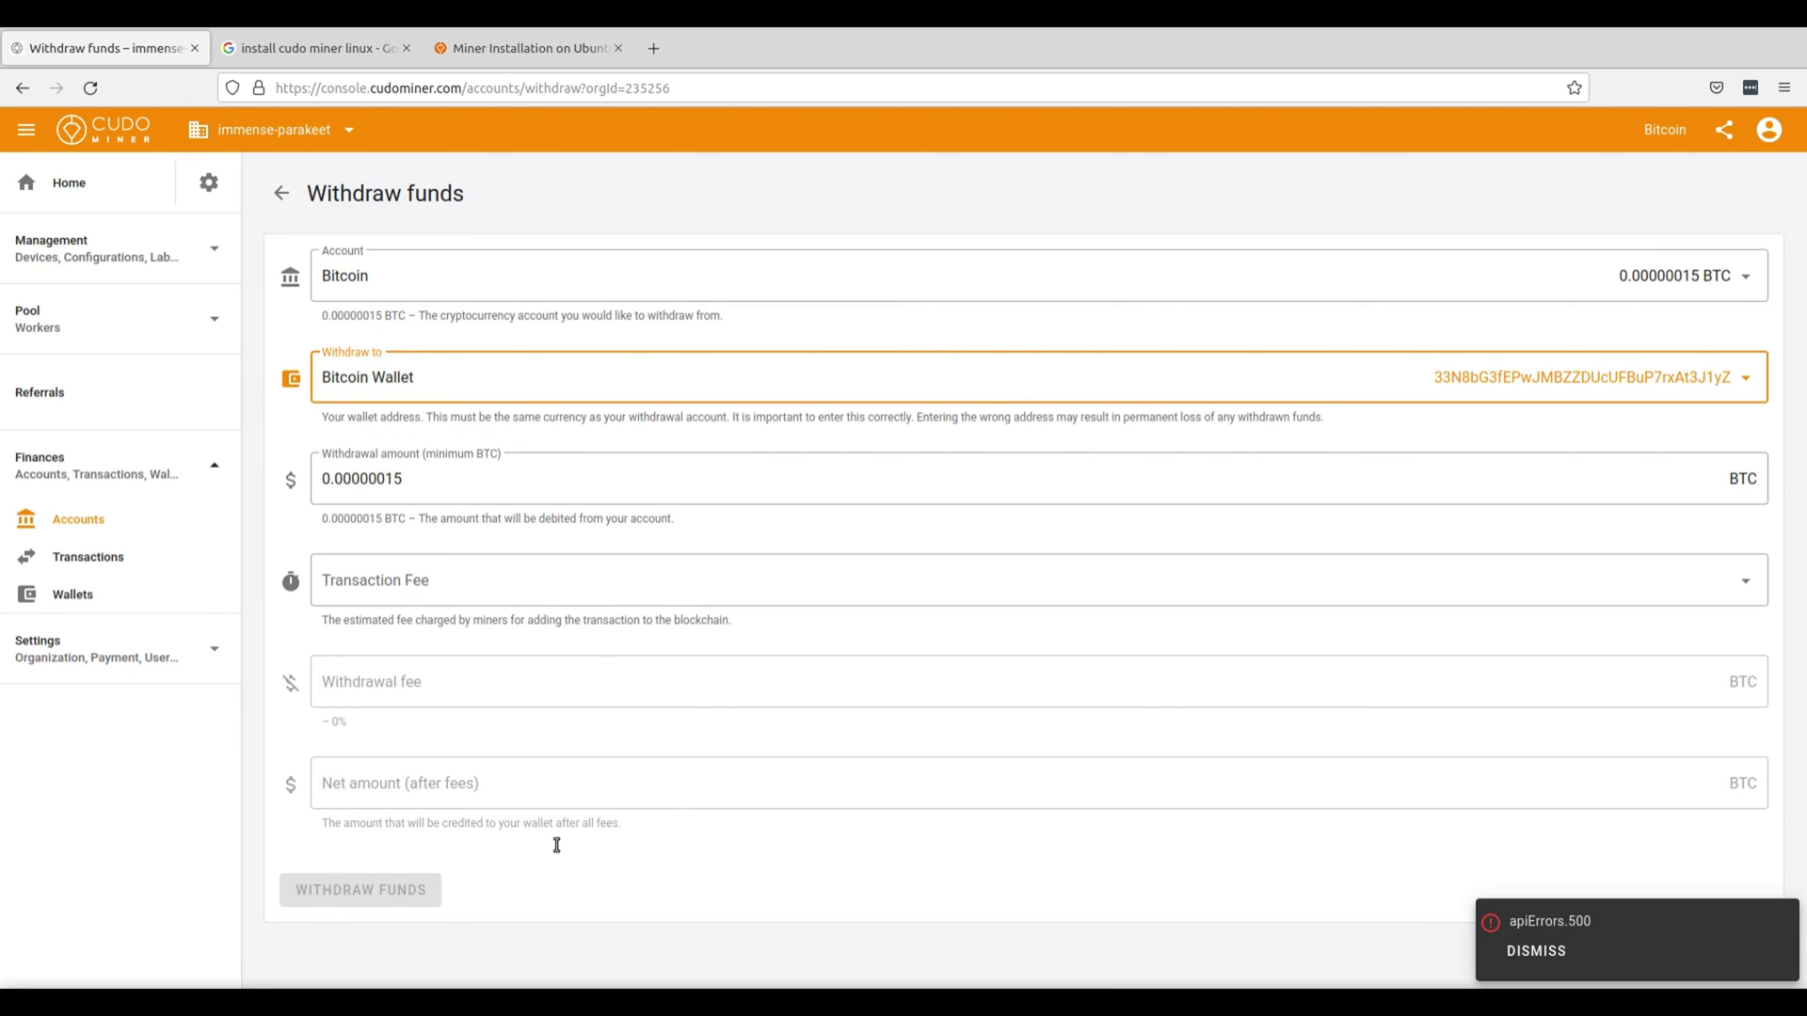
{"action": "left_click", "coordinate": [389, 894]}
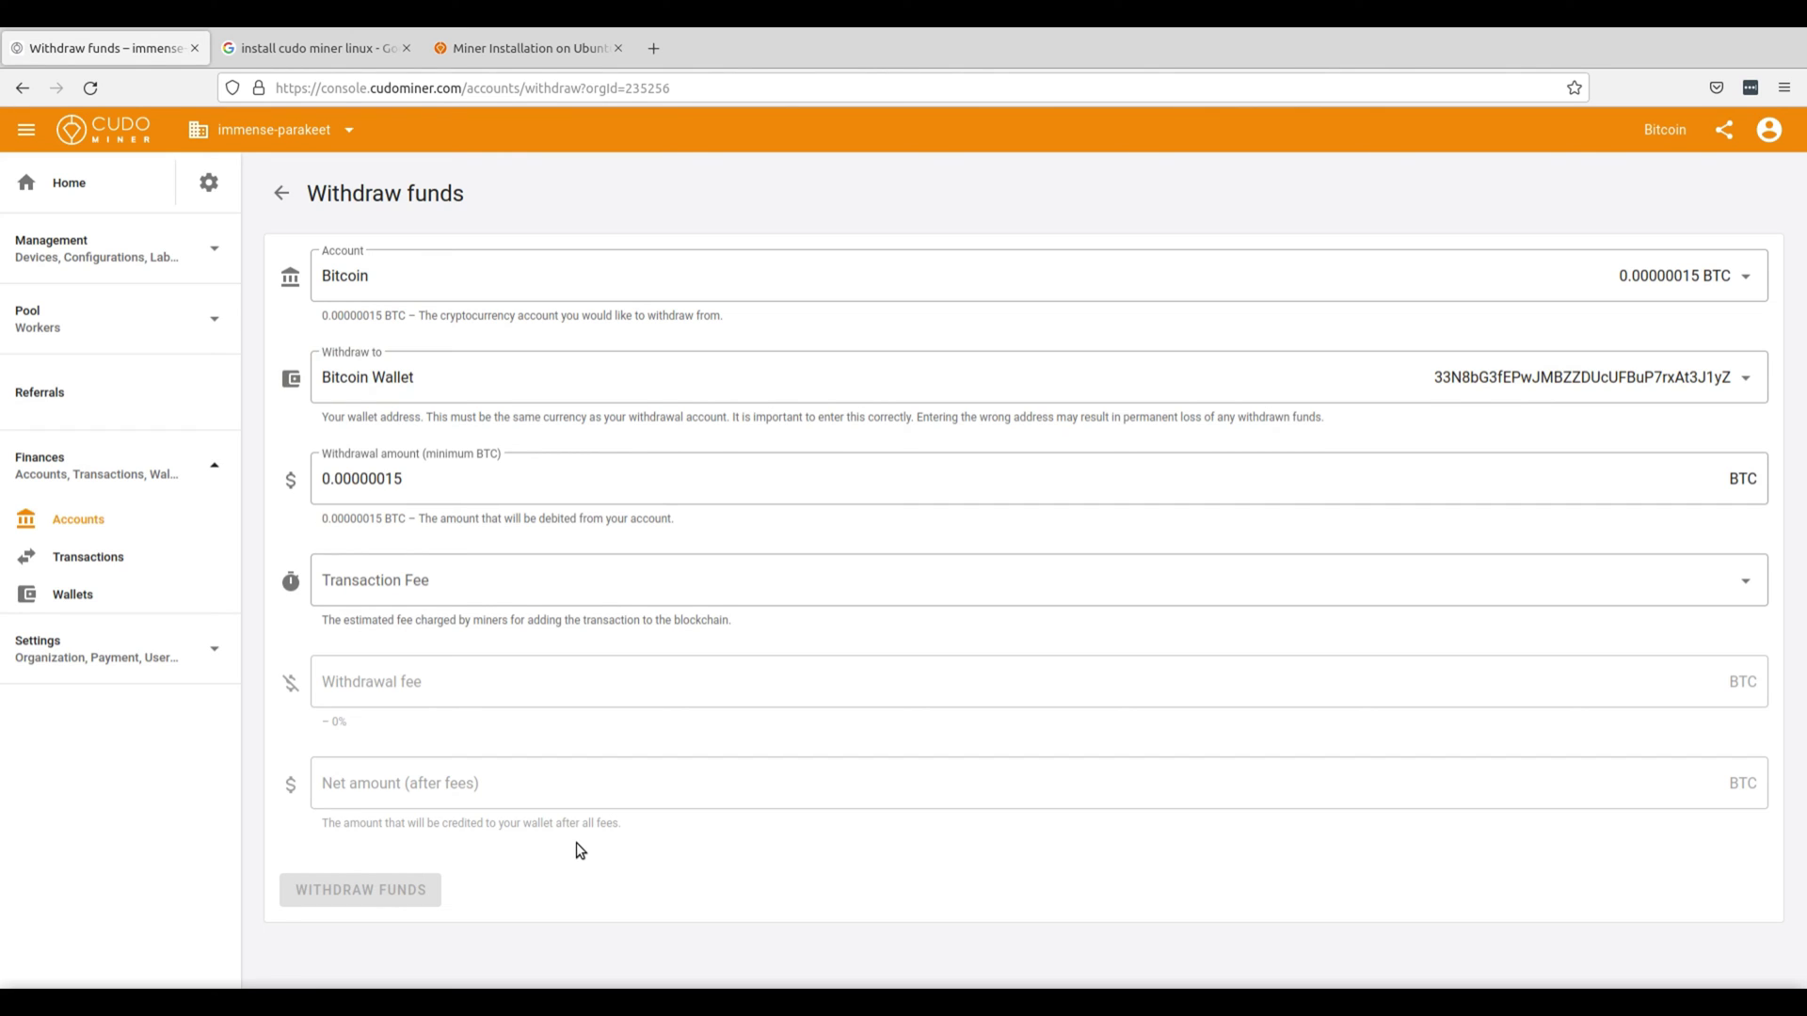
{"action": "key", "text": "alt+Left"}
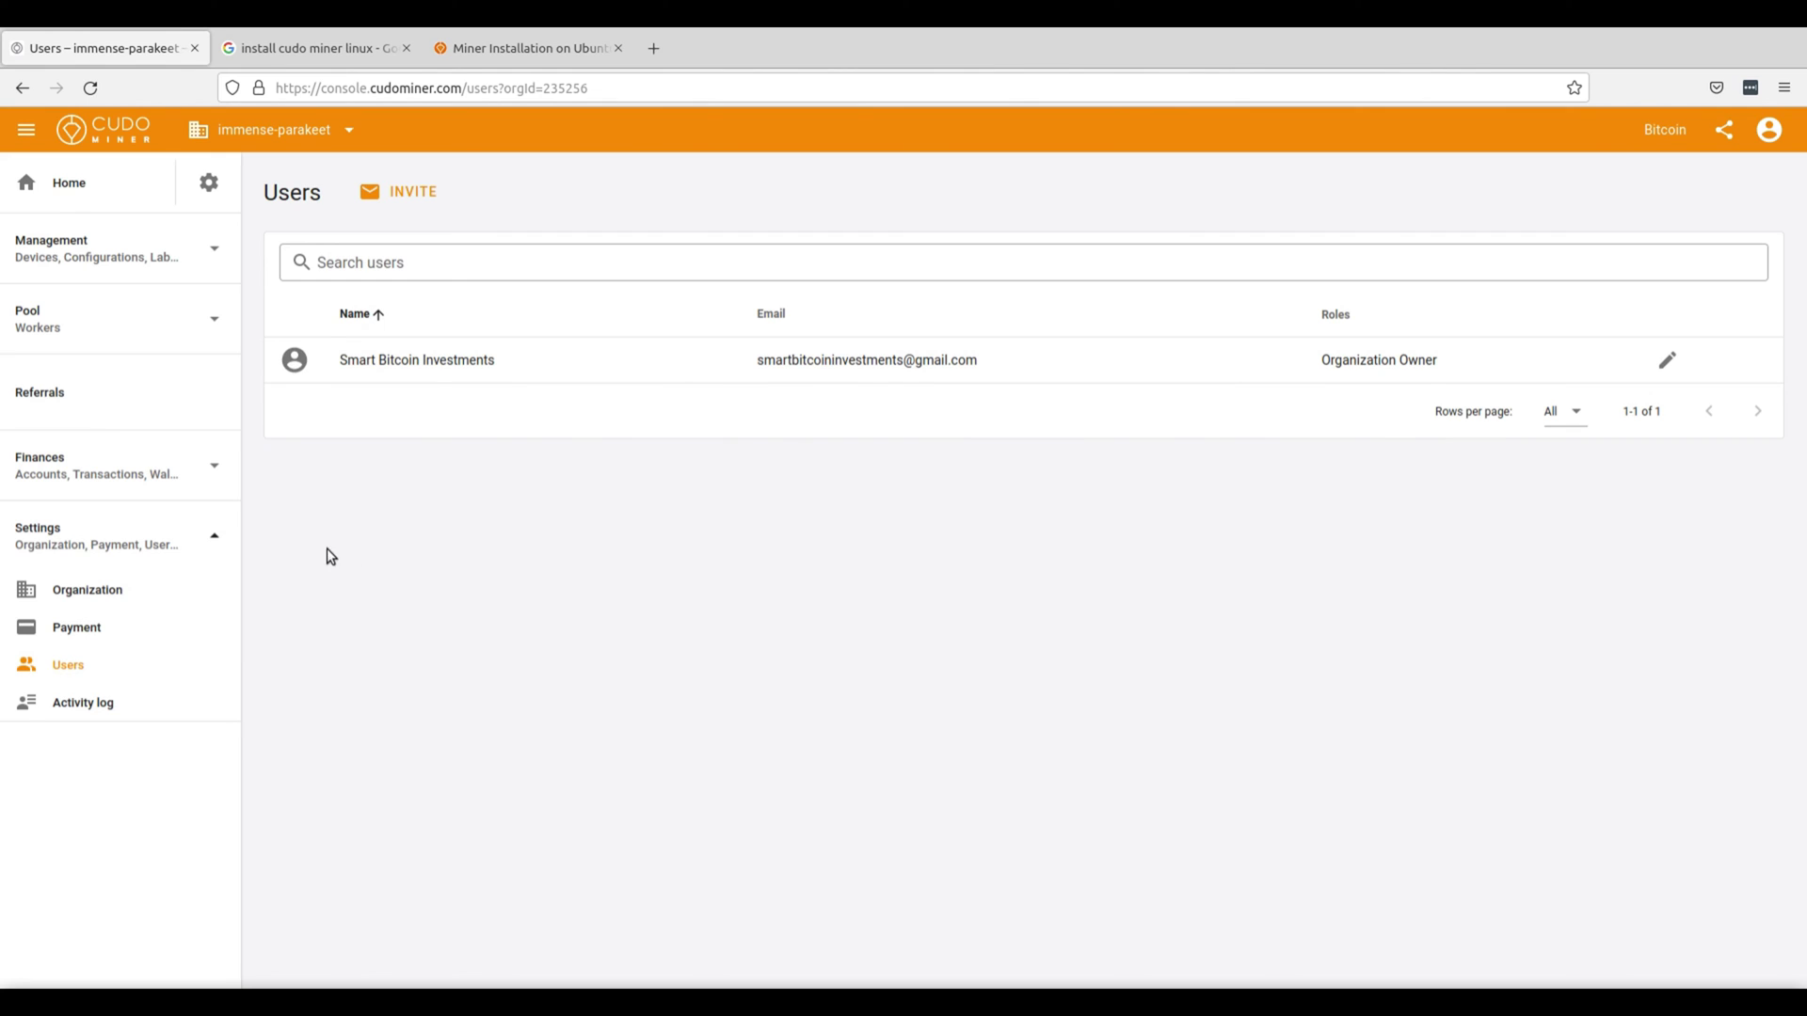
- Open the Home dashboard to see balances and revenue in BTC
{"action": "left_click", "coordinate": [136, 672]}
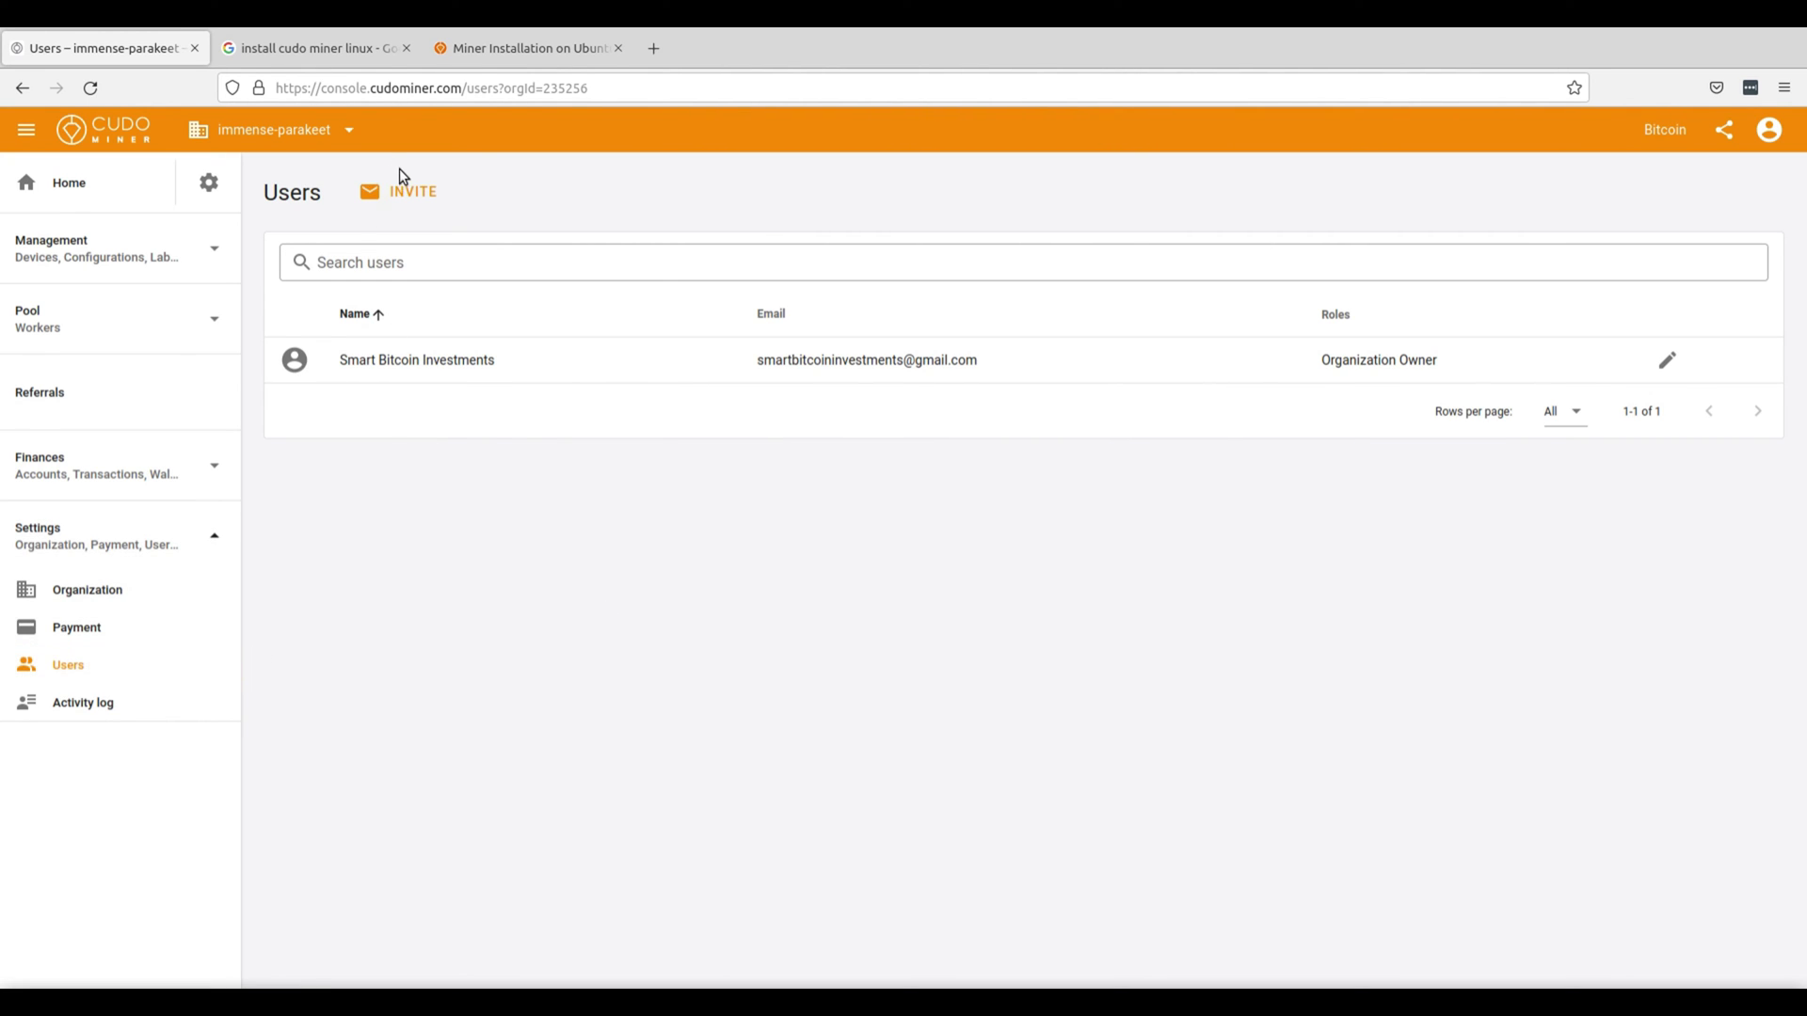